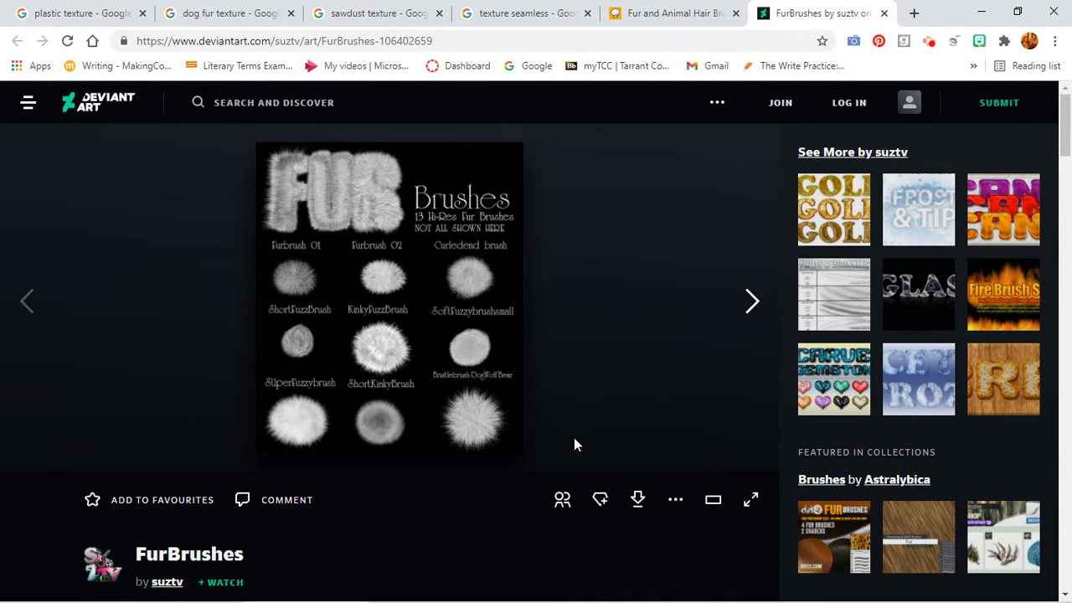
Capture a rectangular screen snip of the KinkyFuzzBrush sample on the FurBrushes page and switch to Photoshop.
key(super+shift+s)
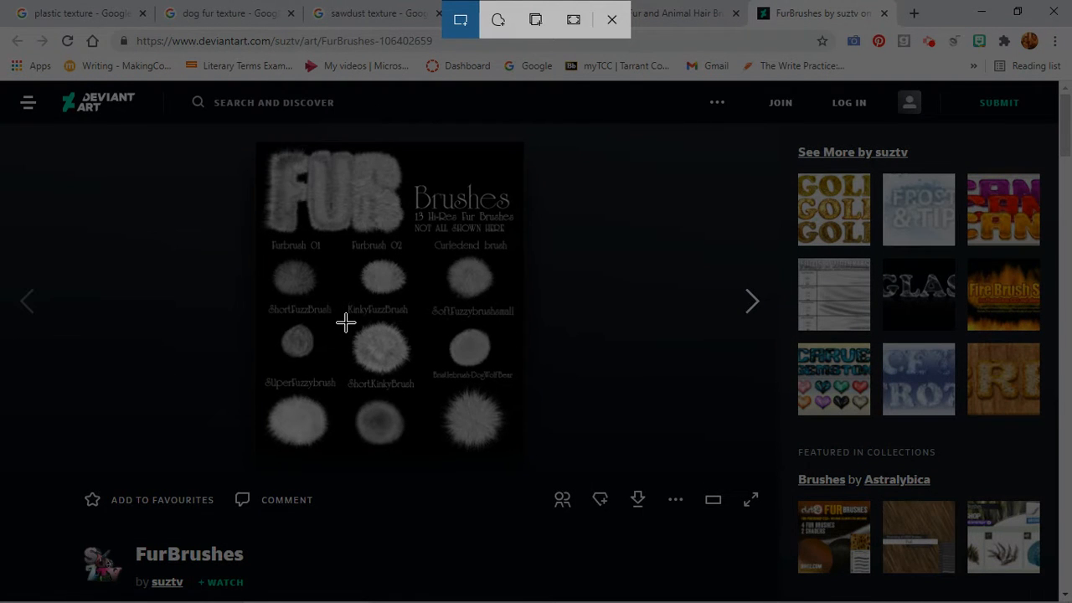
drag(346, 318, 414, 377)
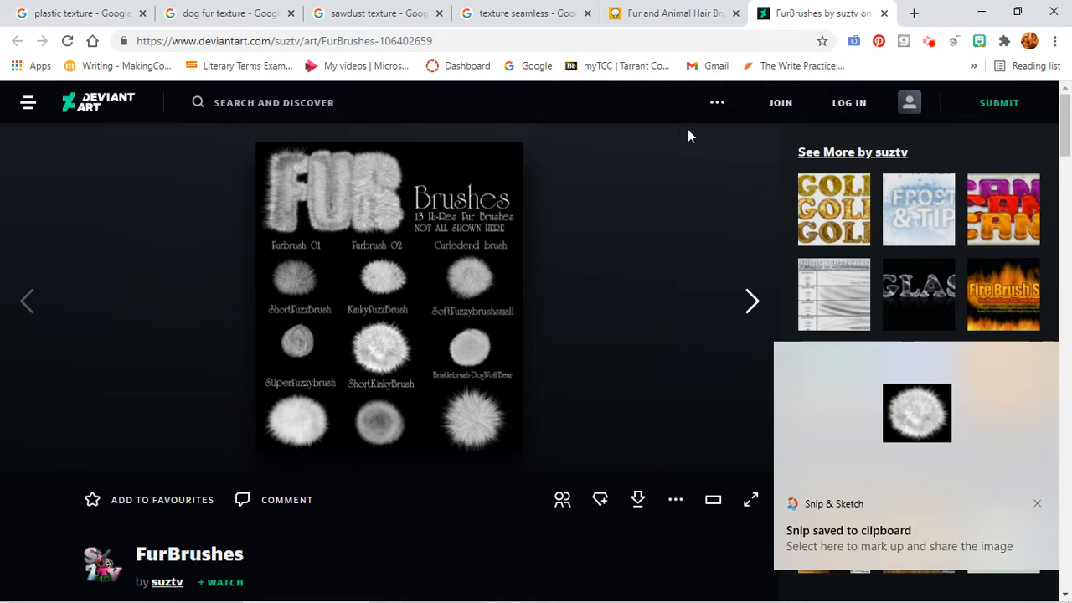
click(971, 10)
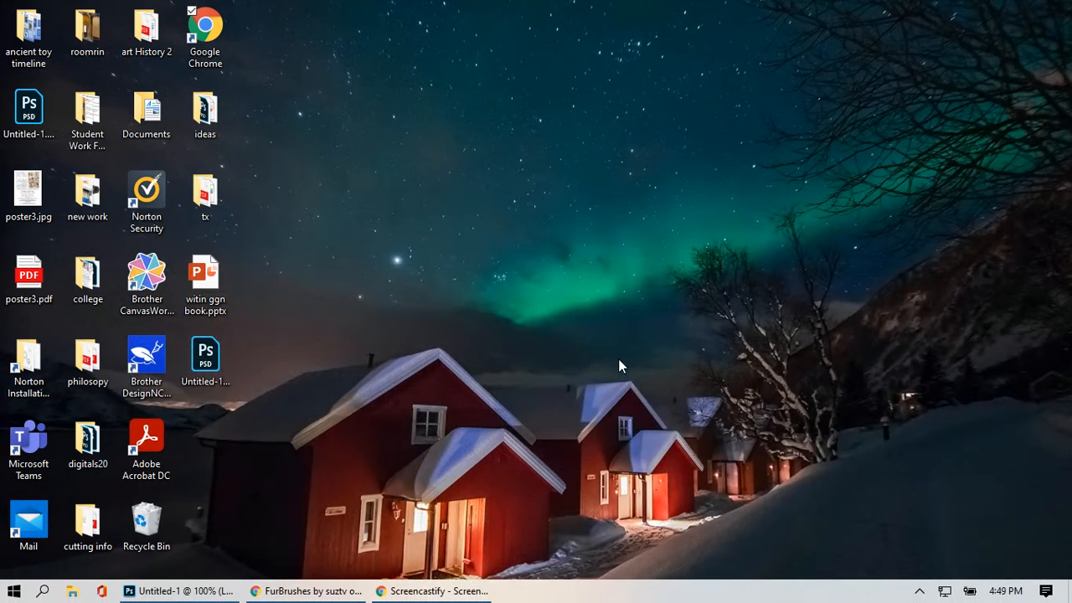
click(356, 592)
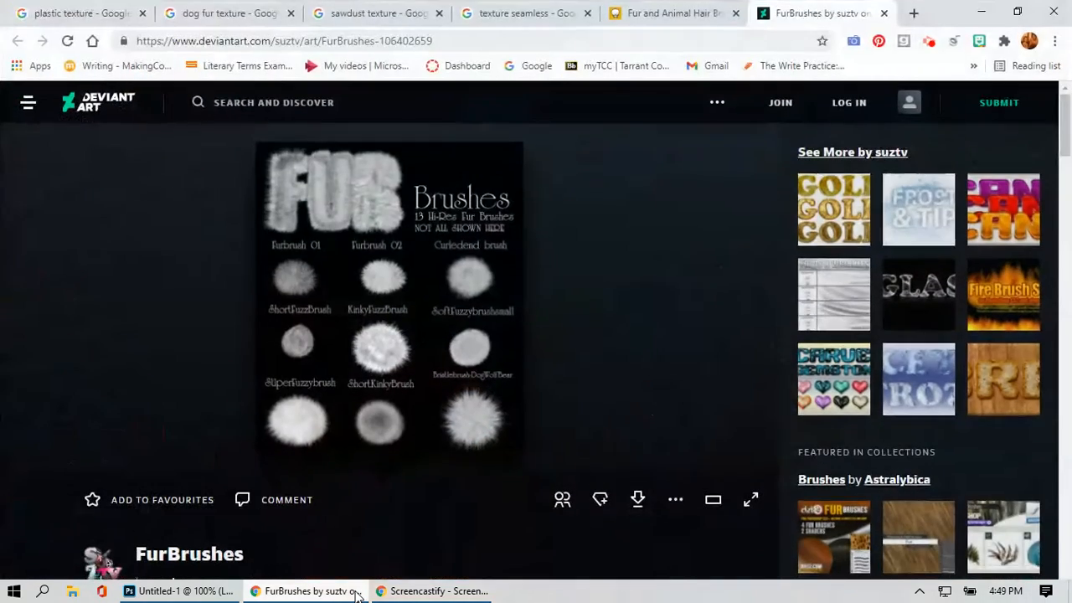
mouse_move(359, 599)
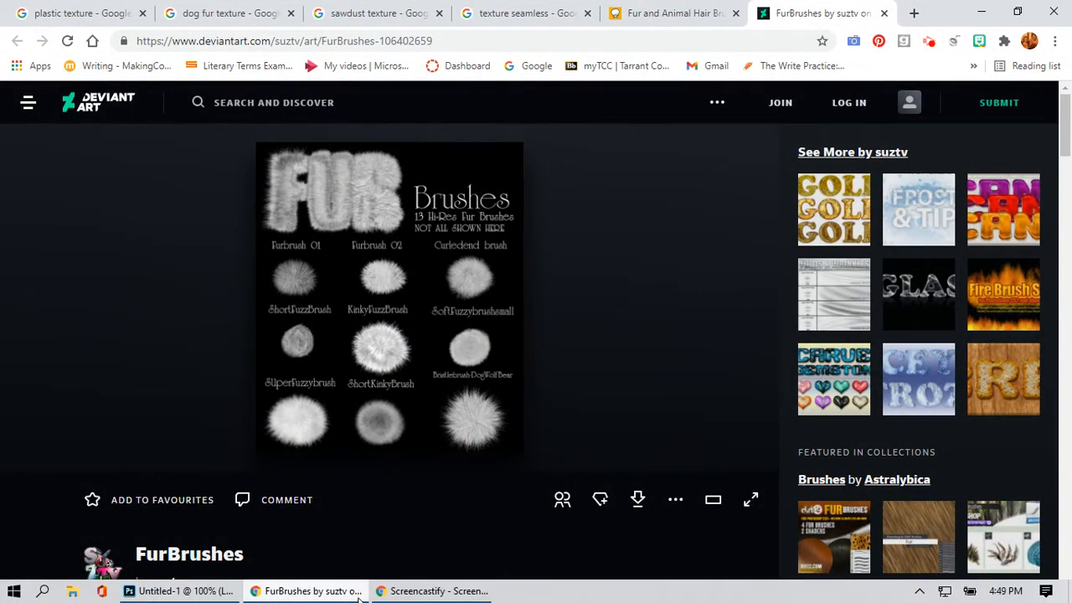
click(222, 591)
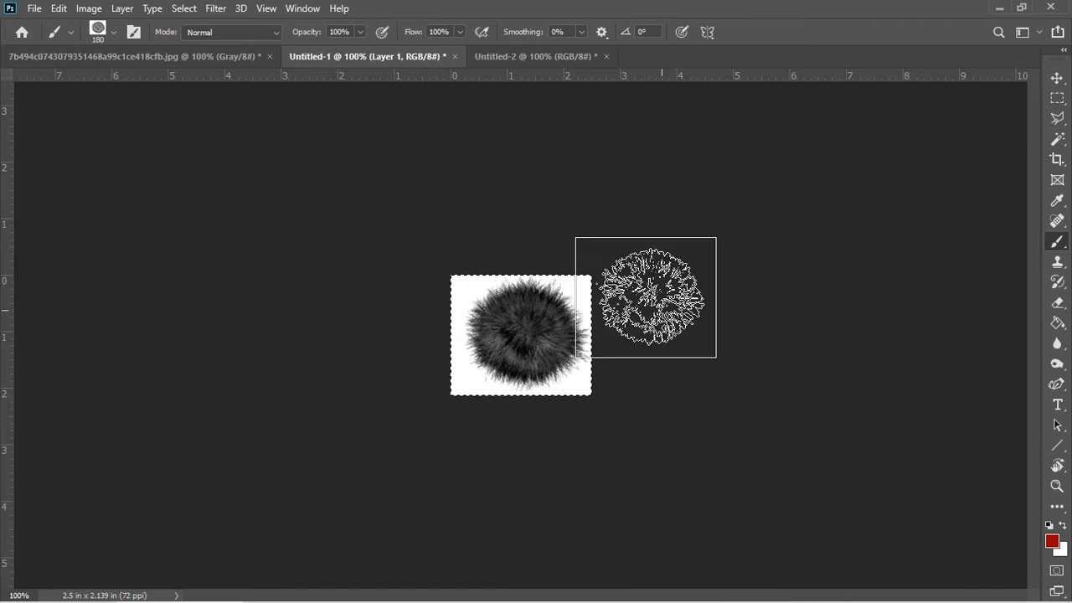
Create a new 87 x 75 px document from the Clipboard preset and paste the captured fur sample into it.
click(34, 9)
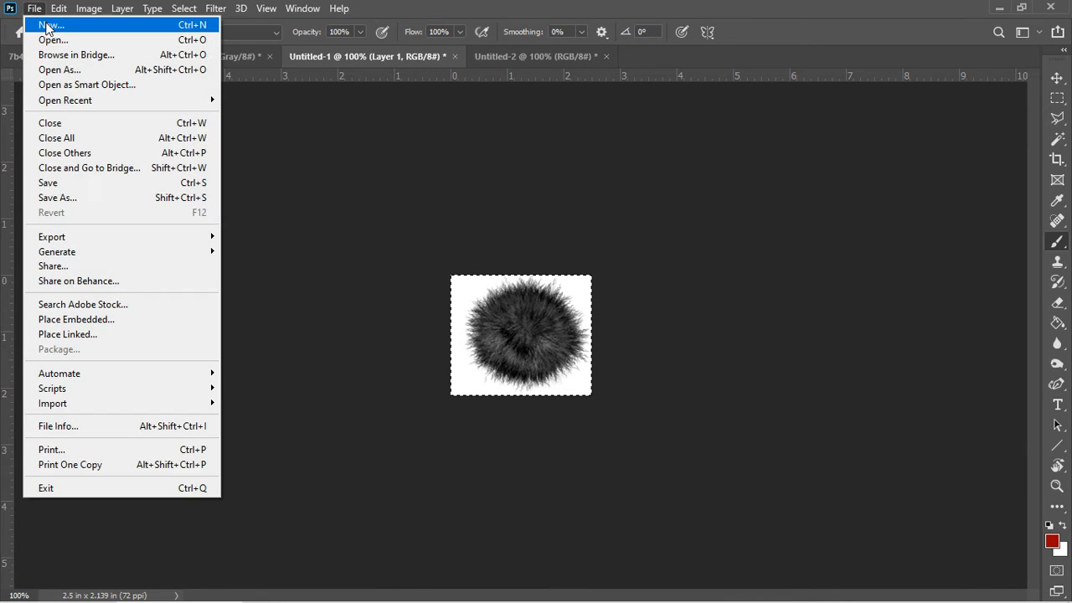
click(48, 26)
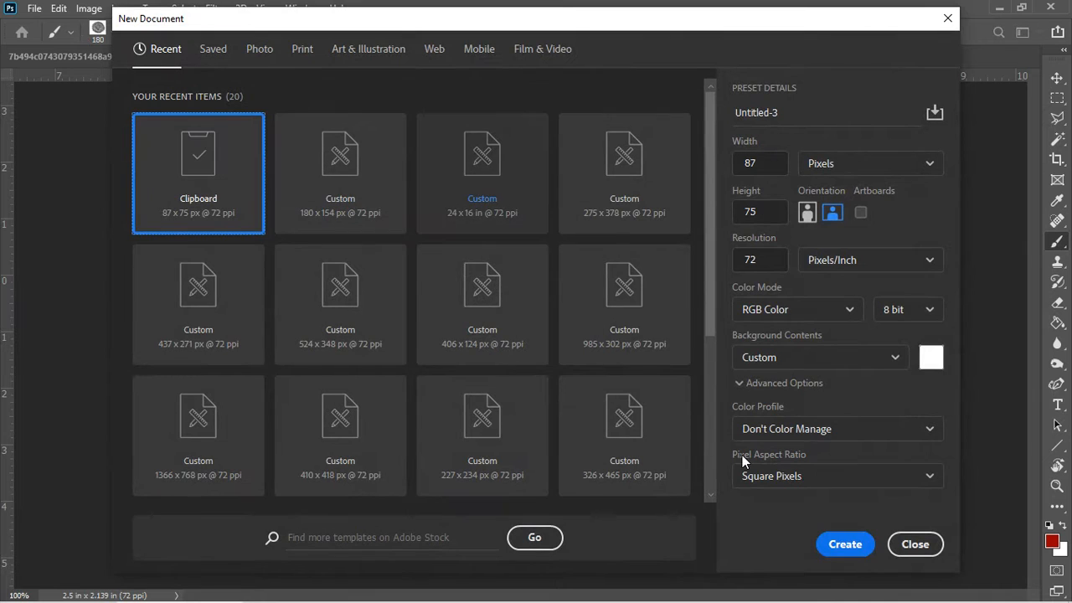
click(850, 543)
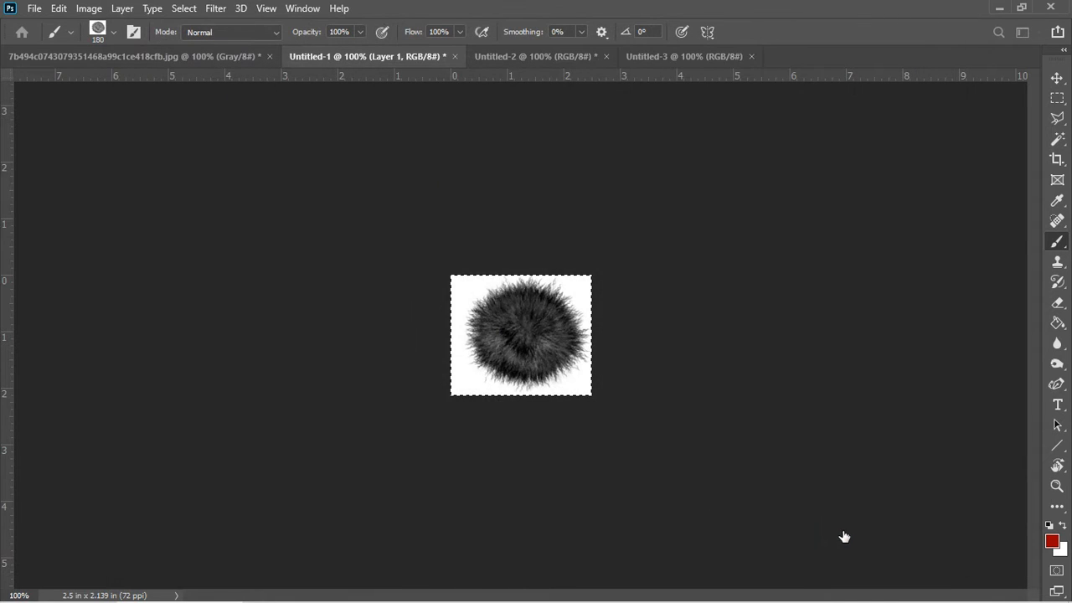
click(71, 8)
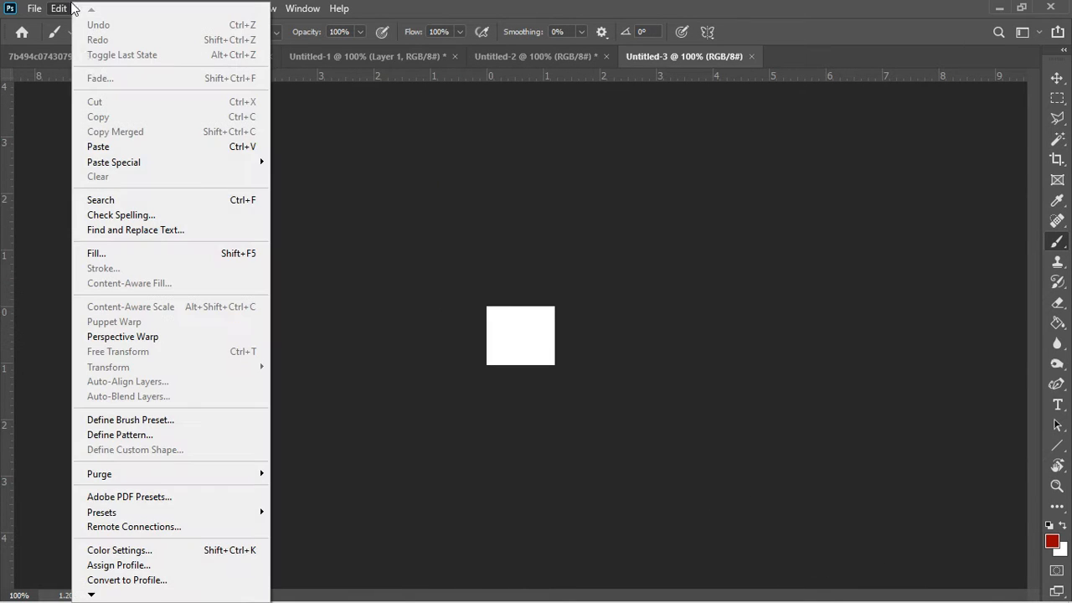
click(94, 147)
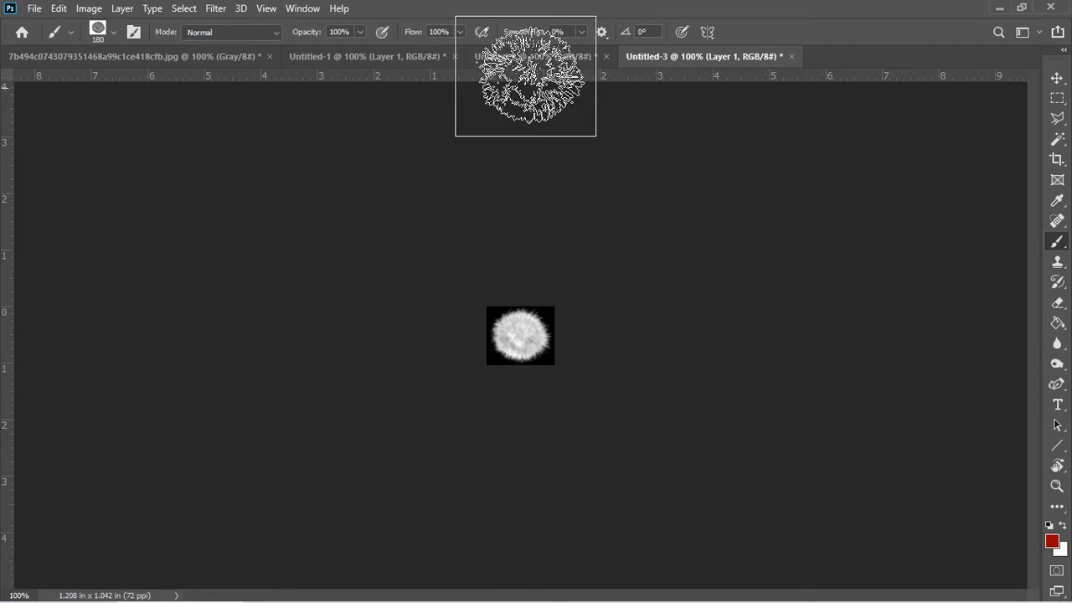
Arrange all open documents side by side with Tile All Vertically.
click(303, 8)
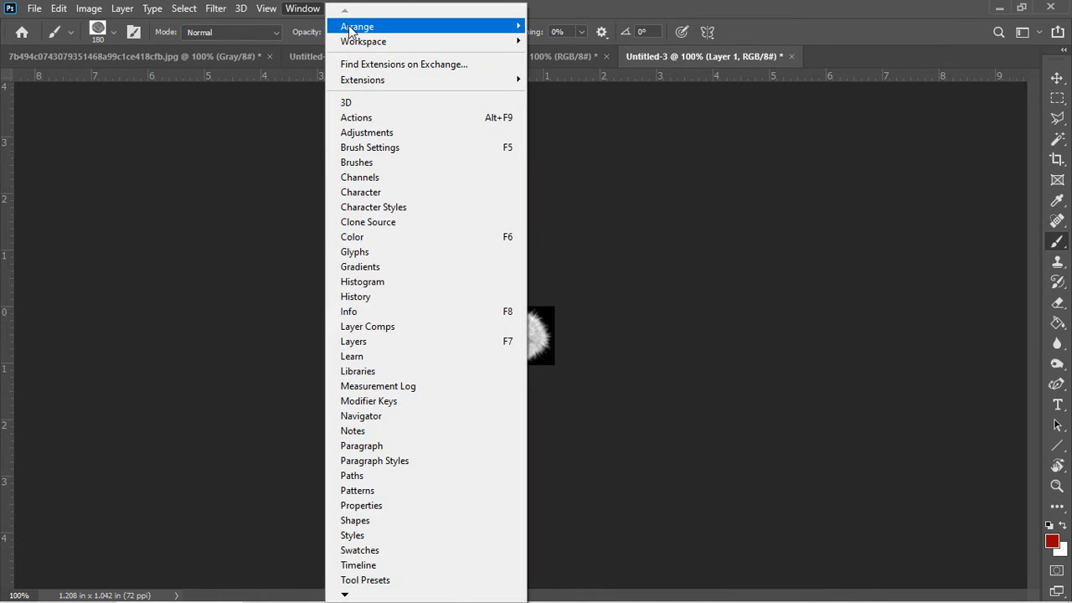
mouse_move(443, 22)
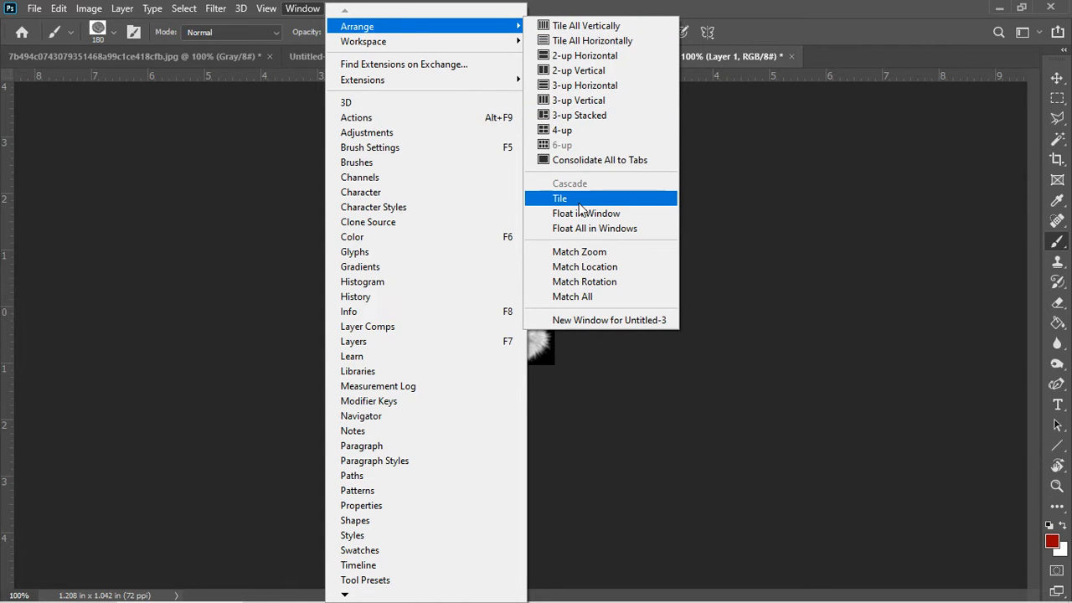
click(575, 26)
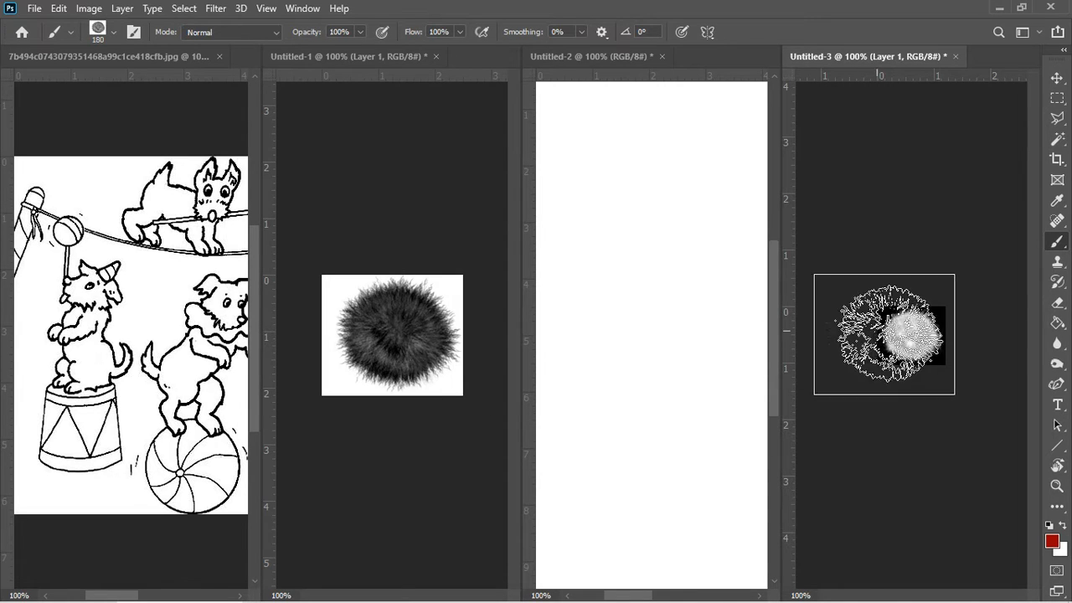
Select the entire pasted fur image in the Untitled-3 document.
click(1057, 79)
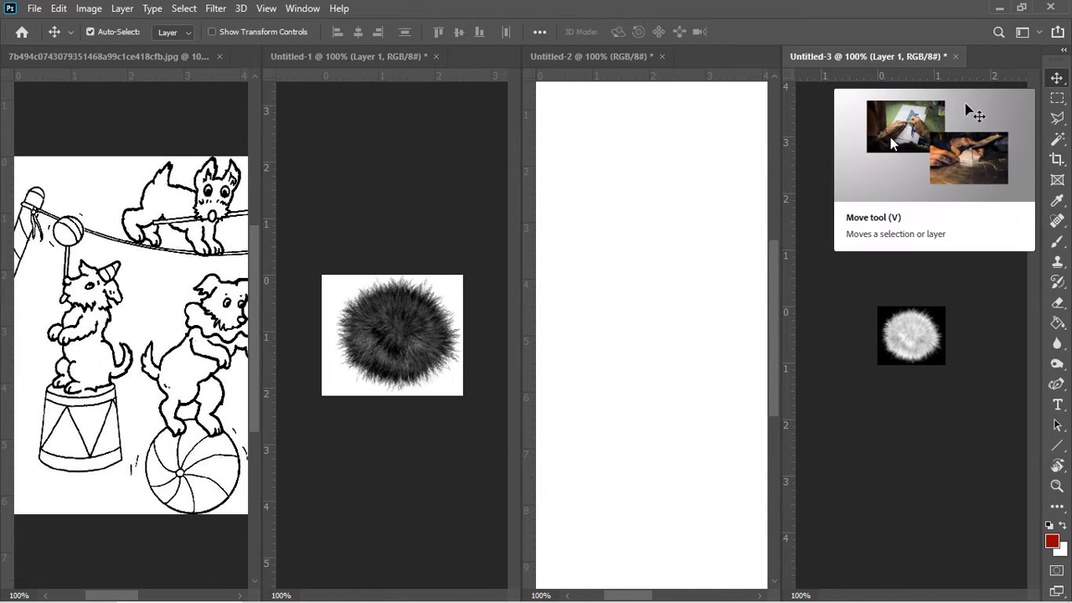
click(186, 10)
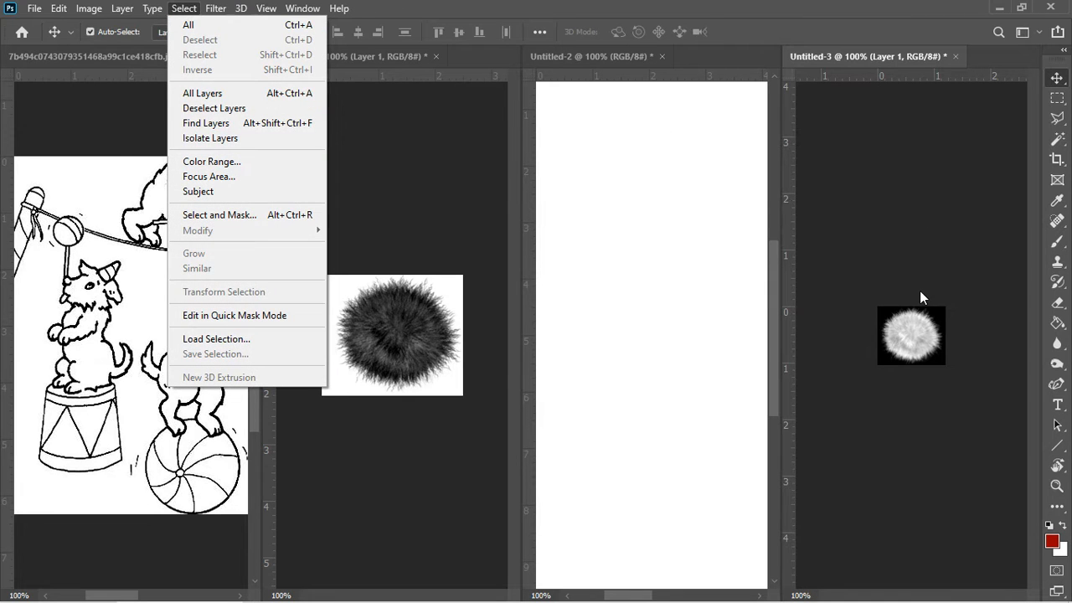
click(920, 298)
click(184, 10)
click(209, 25)
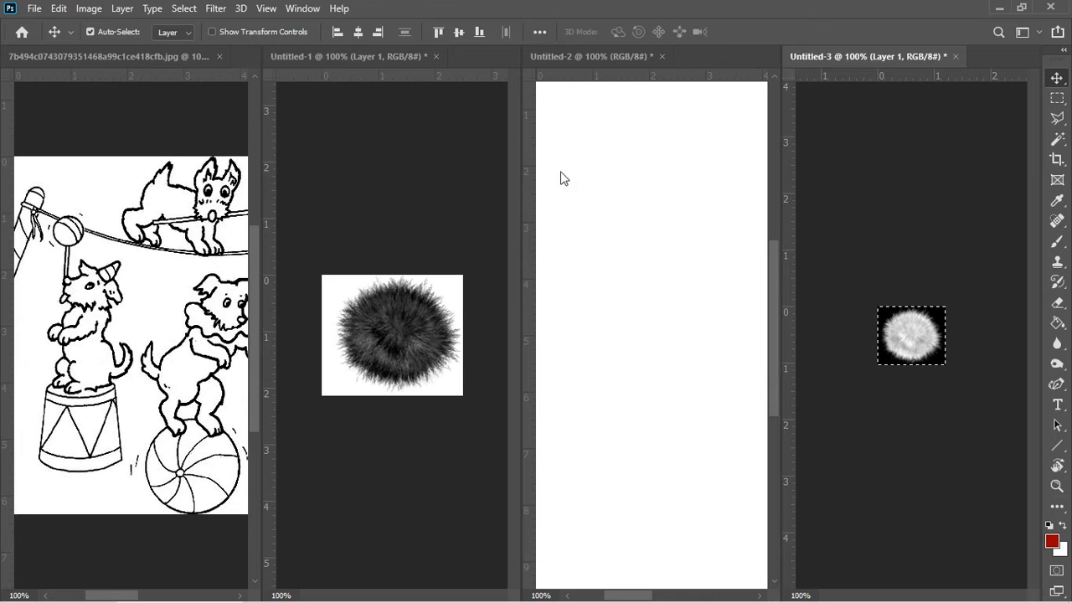
Invert the selected fur image's colors so the fur is dark on a white background.
click(91, 9)
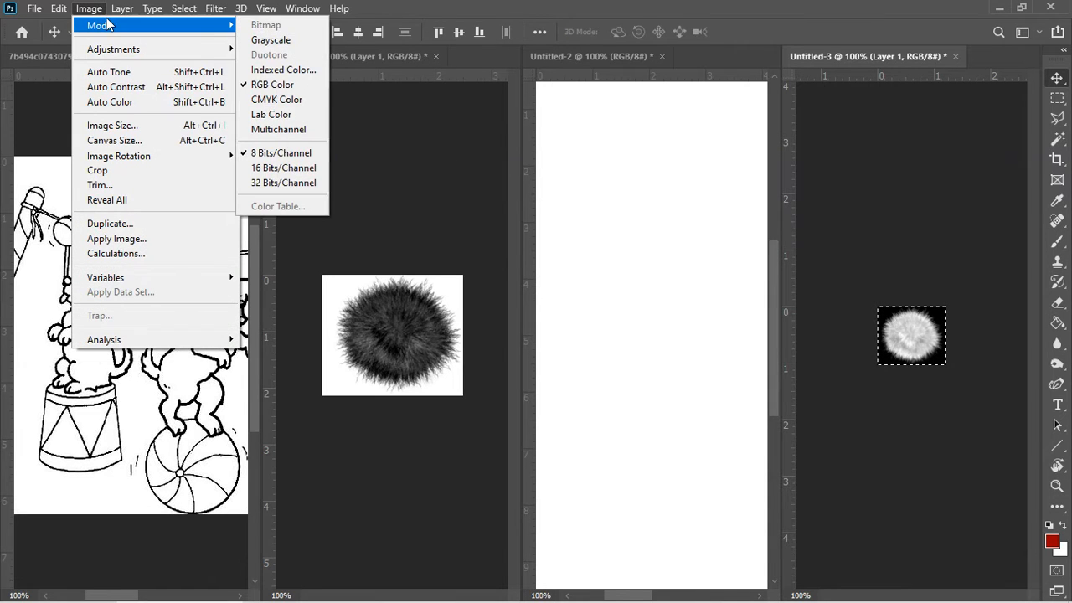
click(92, 9)
click(92, 9)
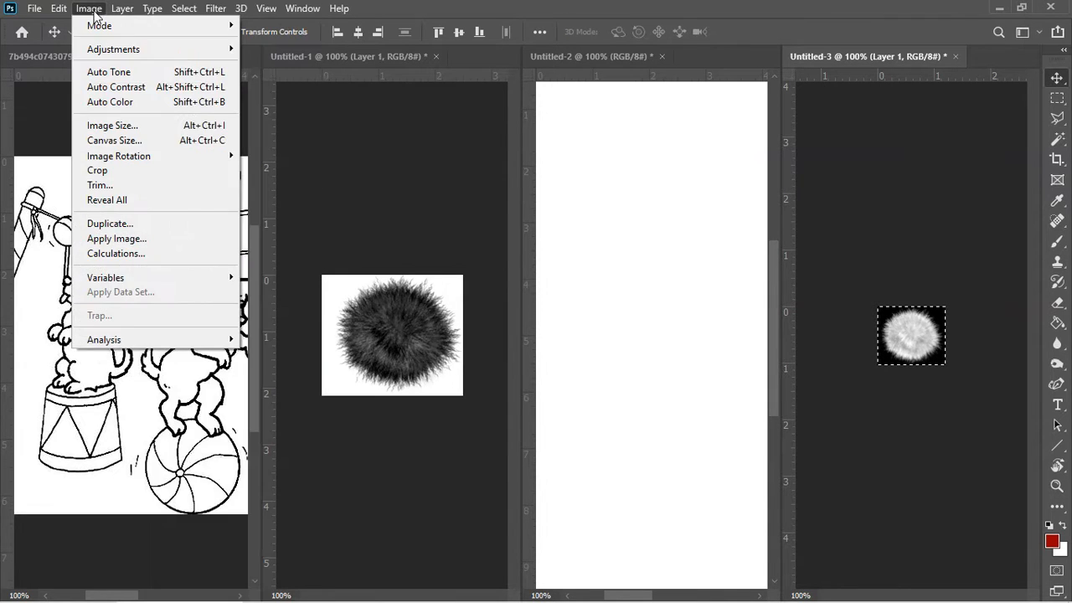
mouse_move(137, 50)
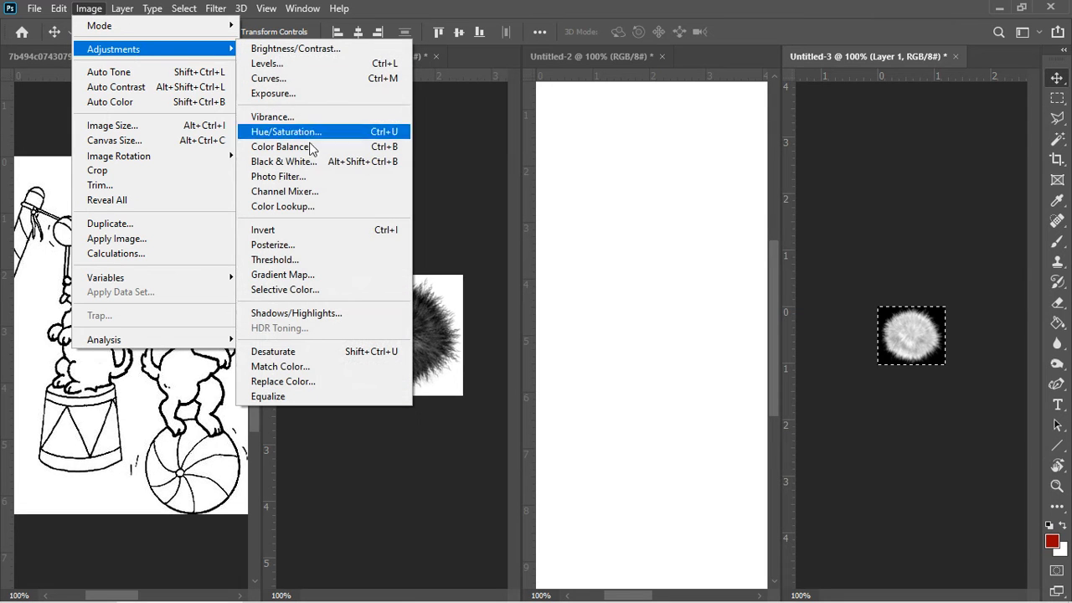
click(309, 232)
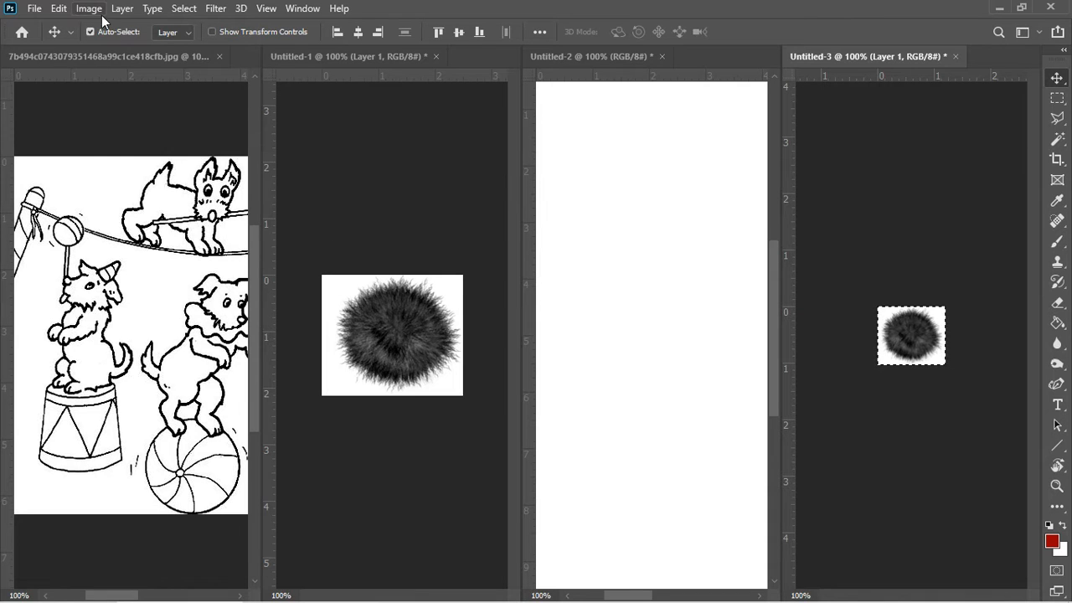
Define the inverted fur image as a brush preset named "fur".
click(59, 10)
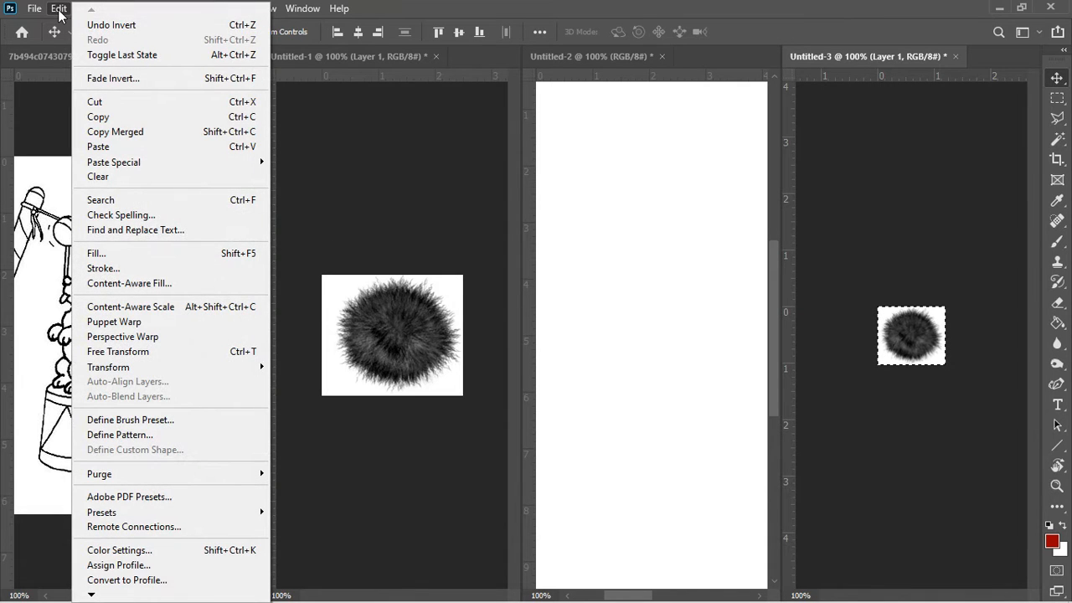
click(130, 419)
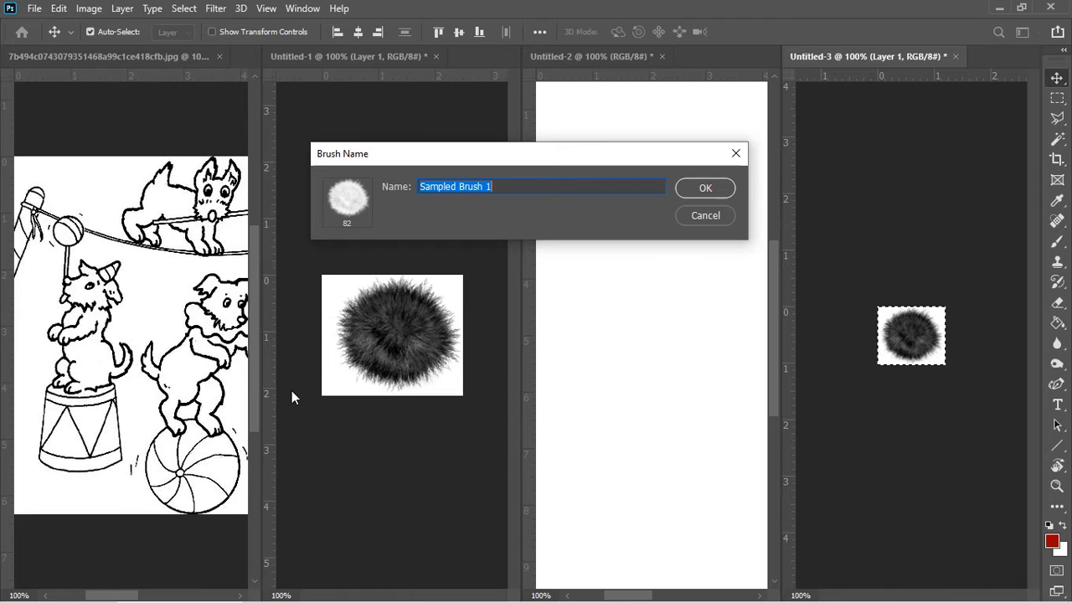
text(fur)
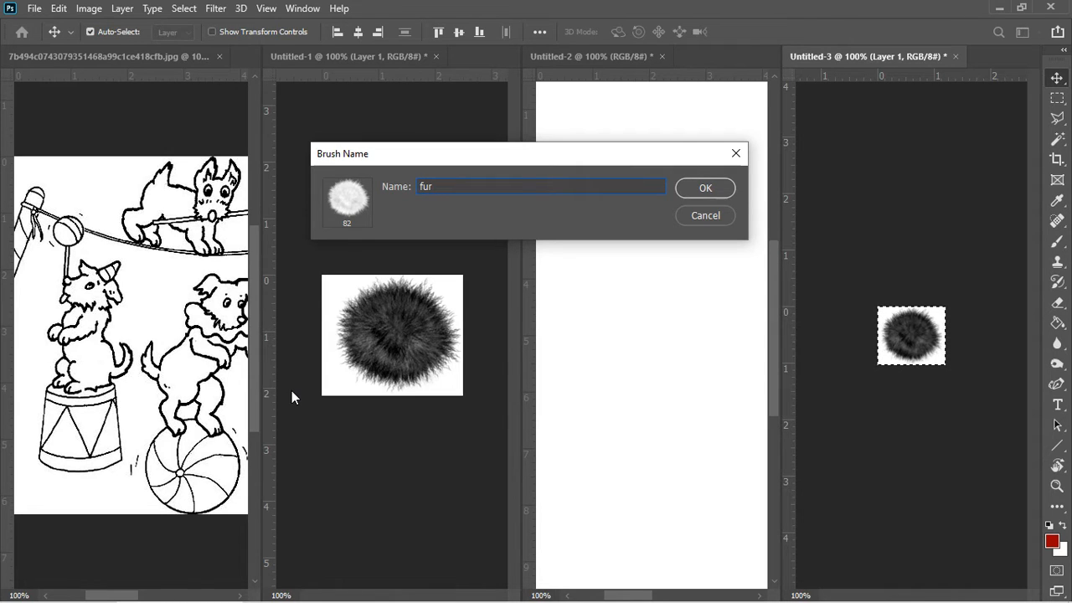
click(705, 189)
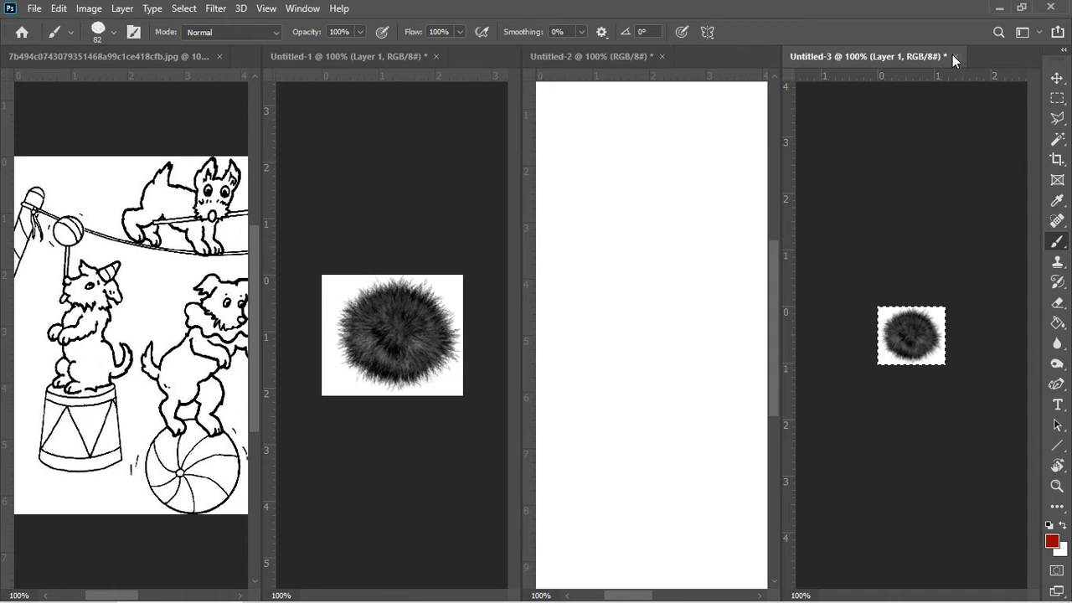
Consolidate all open documents into tabs and bring up the blank Untitled-2 document.
click(309, 10)
mouse_move(502, 25)
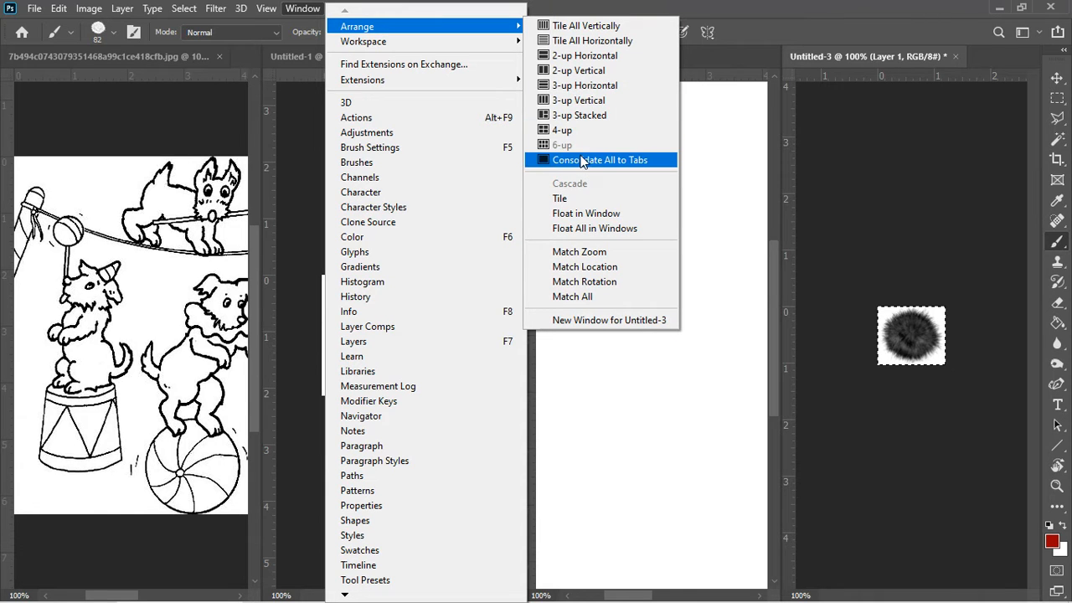
click(582, 160)
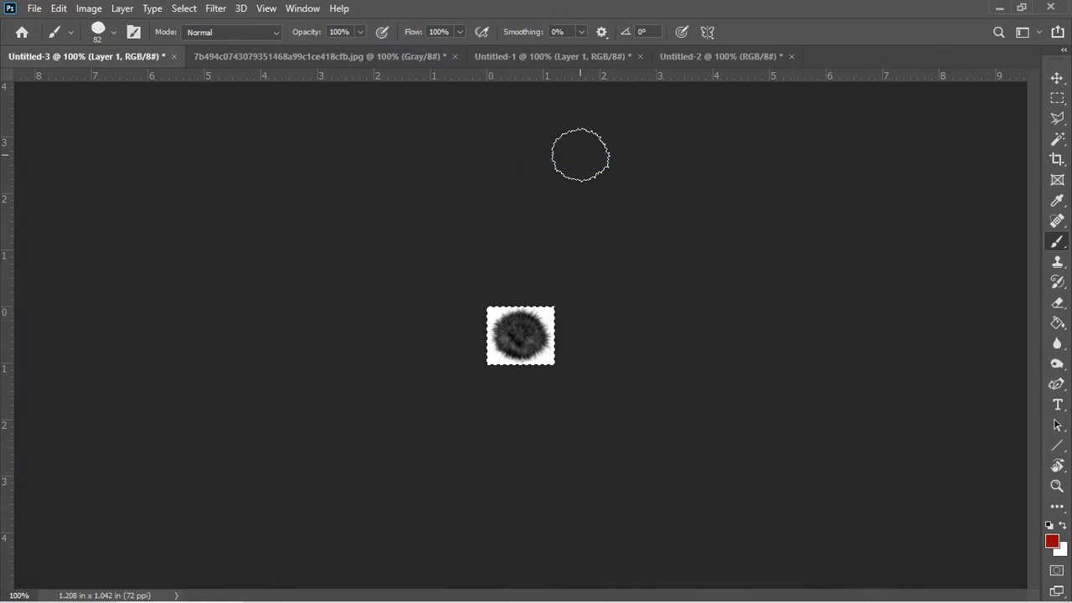
click(555, 58)
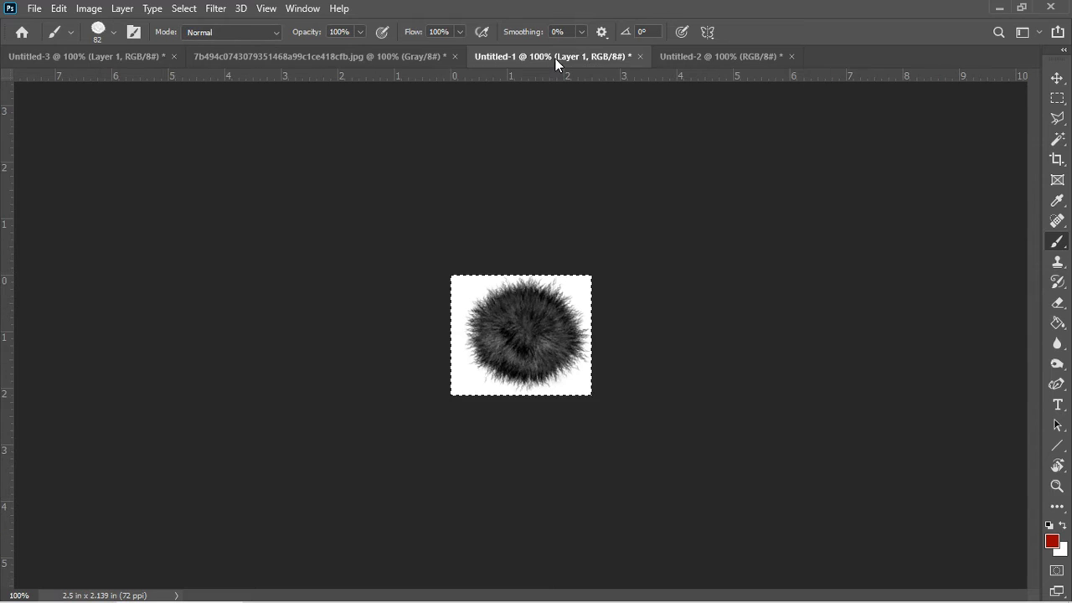
click(419, 60)
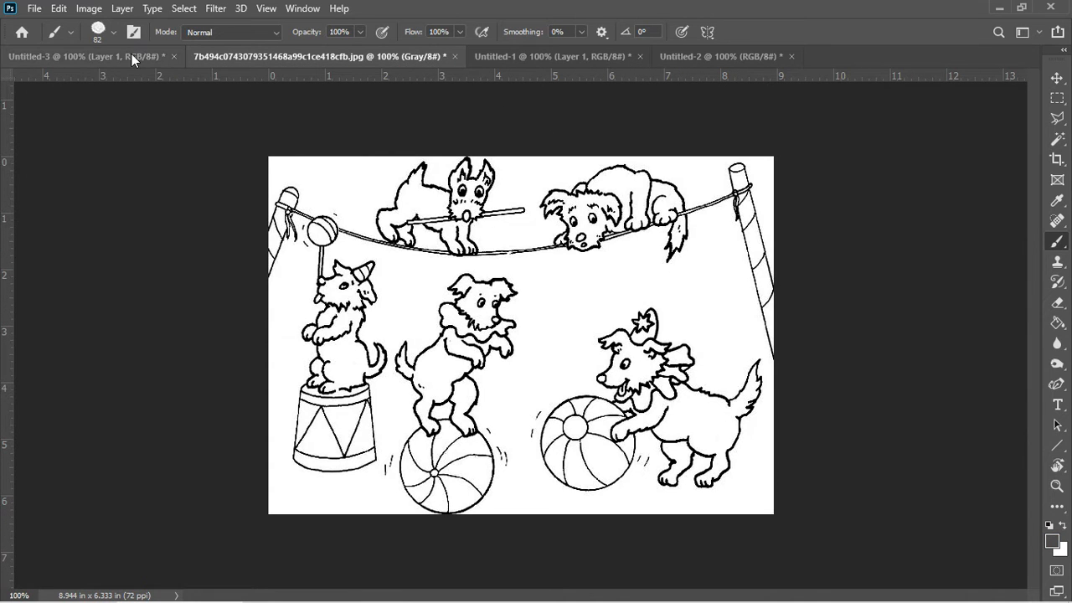
click(132, 56)
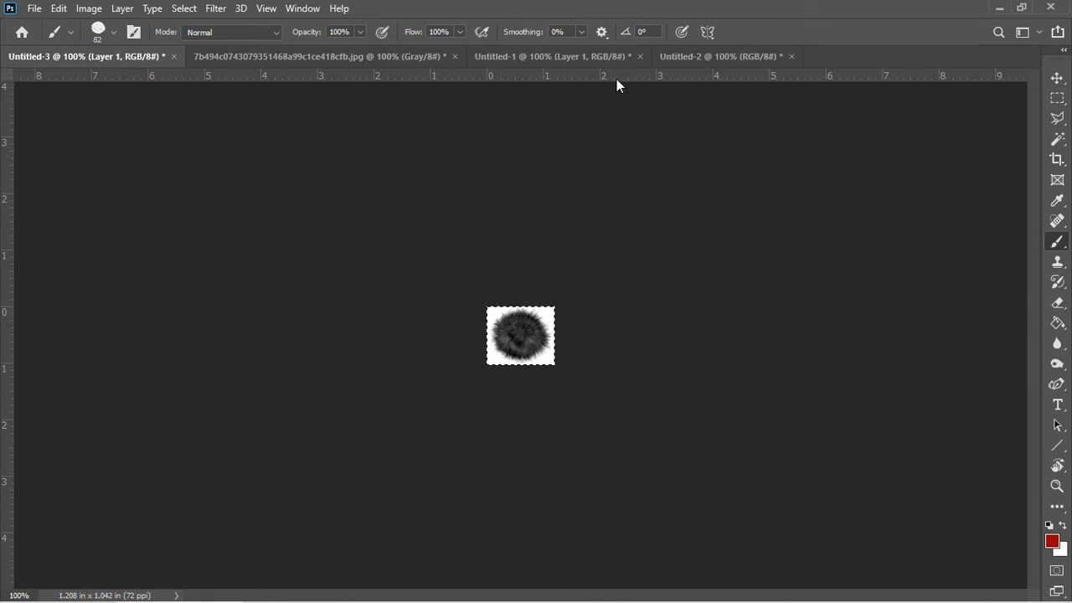
click(672, 60)
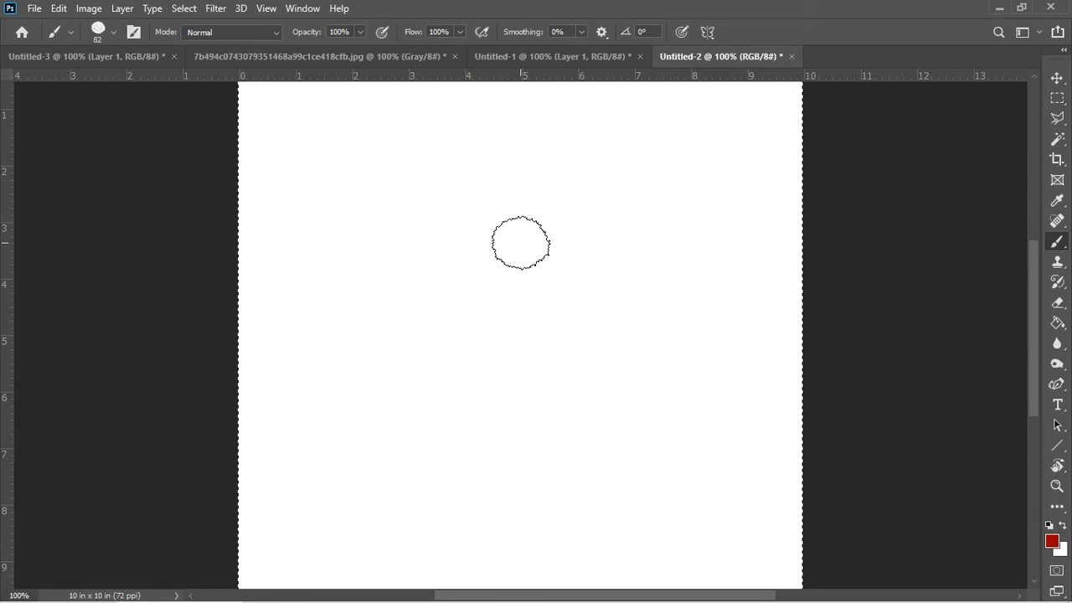
Test the new fur brush by stamping several red dabs and painting a continuous red patch on the white canvas.
click(521, 243)
click(521, 323)
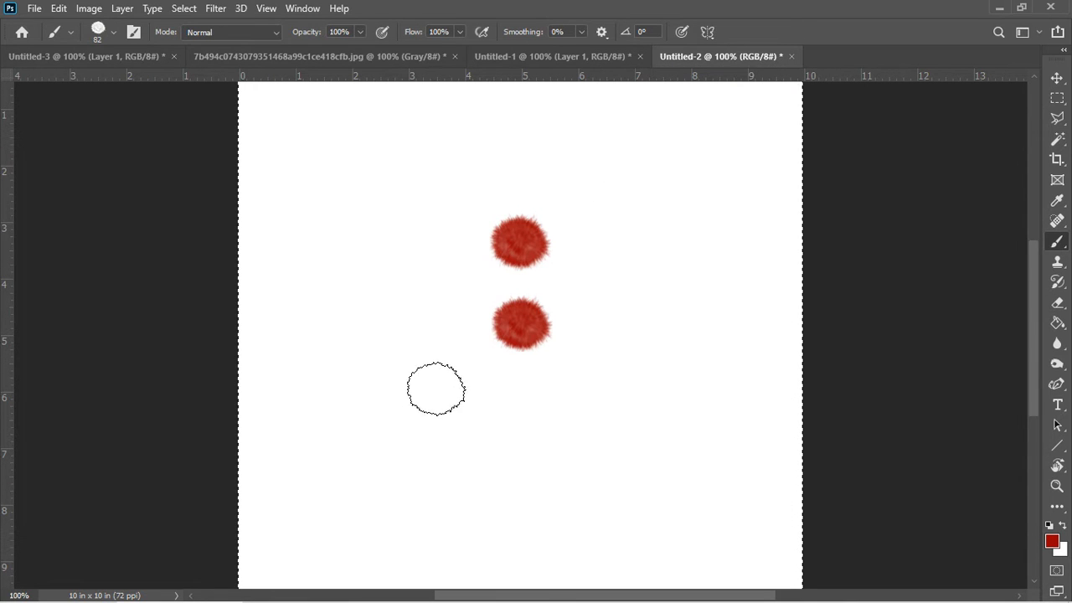
click(468, 333)
click(457, 293)
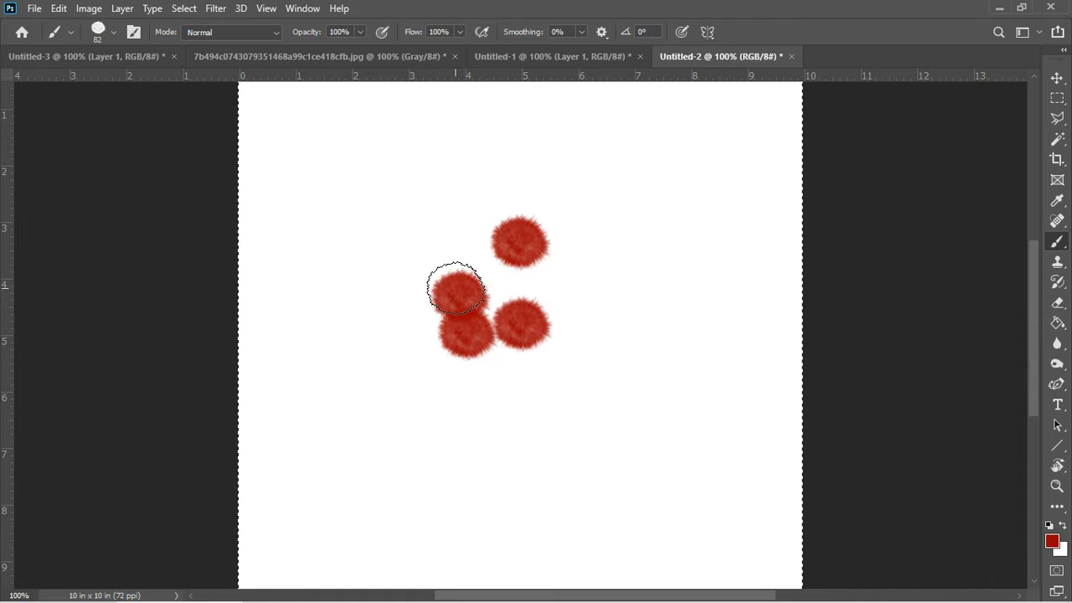
click(450, 279)
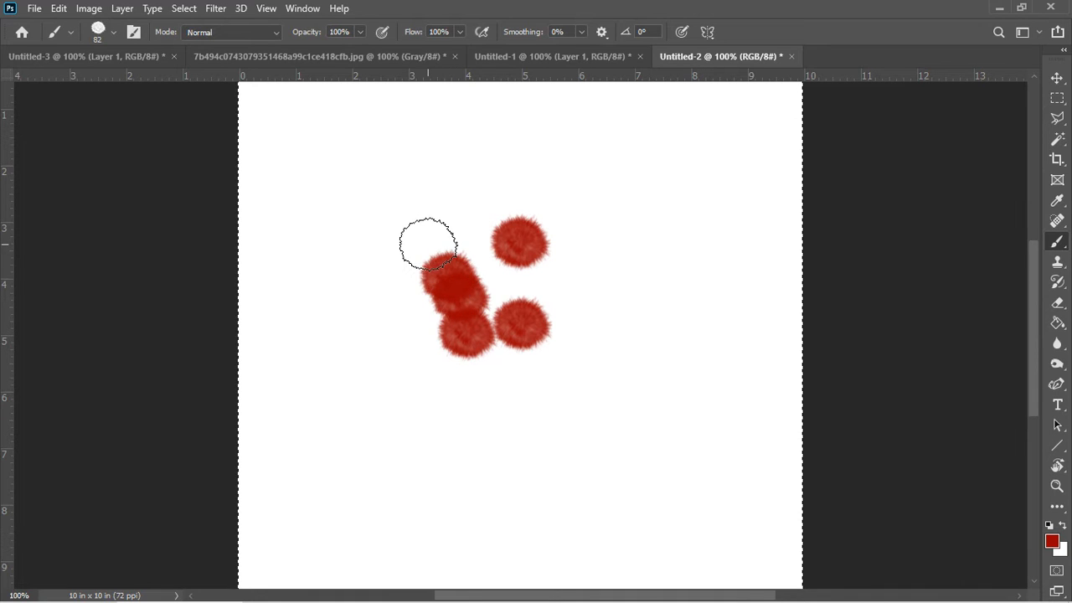
shift+click(398, 220)
mouse_move(397, 219)
mouse_down()
mouse_move(355, 219)
mouse_move(394, 252)
mouse_up()
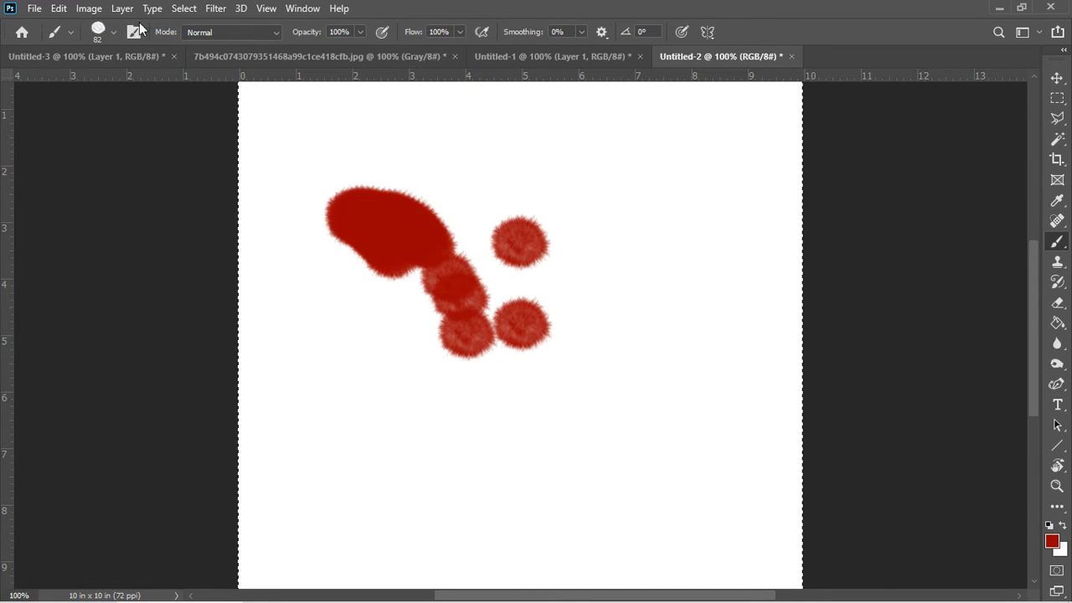
Bring up the circus dogs line-art document and magnify it to 200%.
click(121, 51)
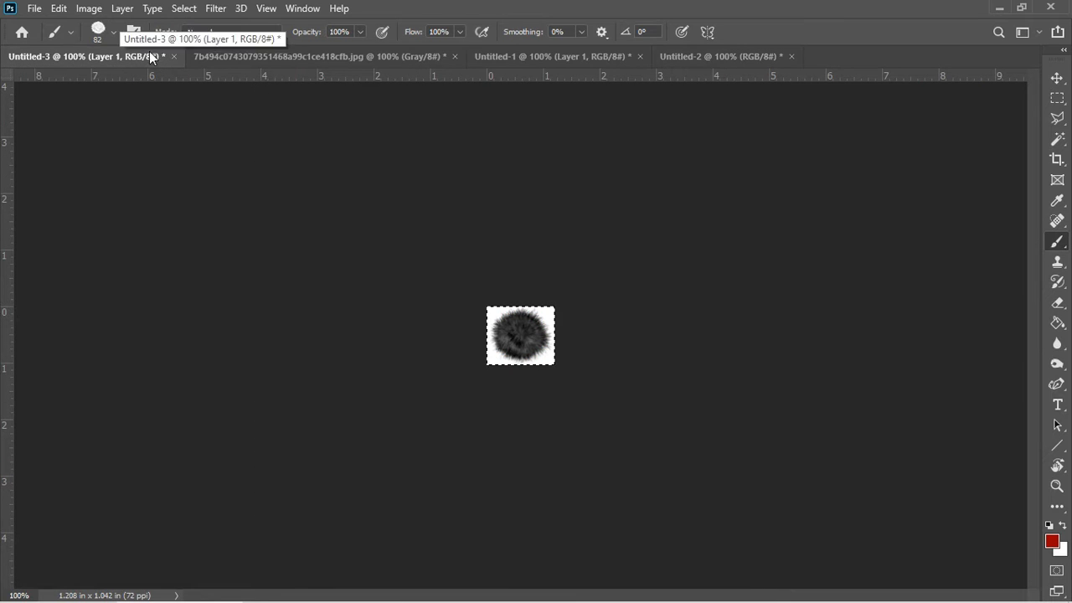
click(375, 52)
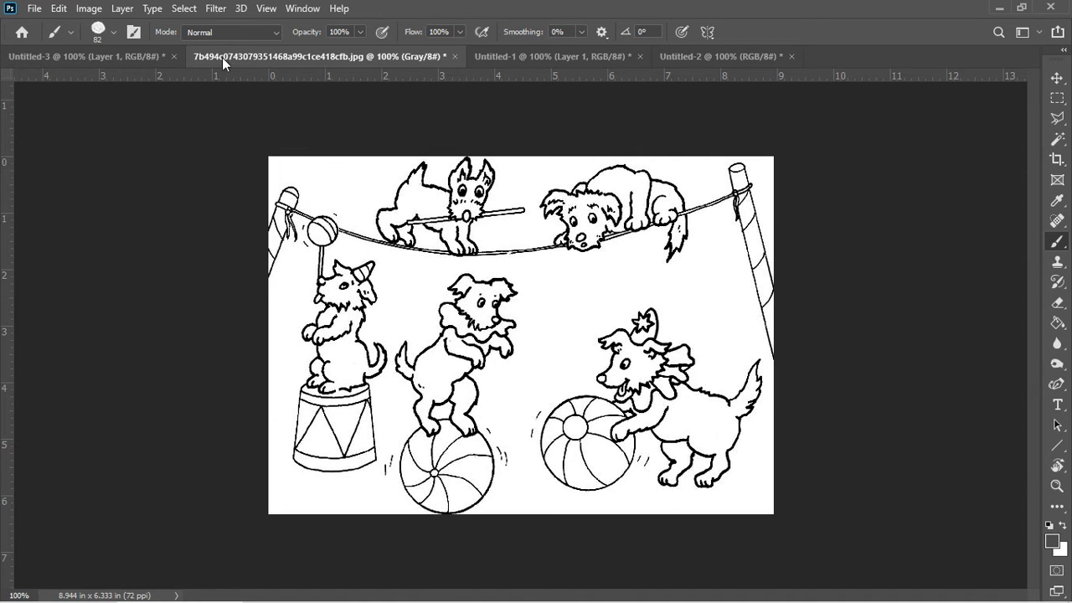
click(267, 9)
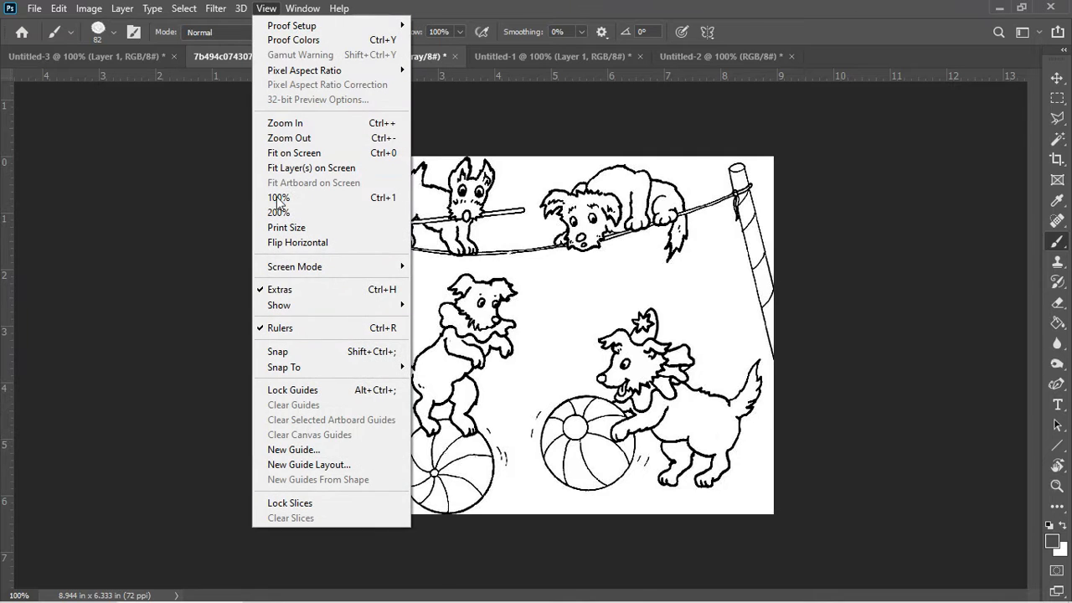
click(279, 198)
click(268, 10)
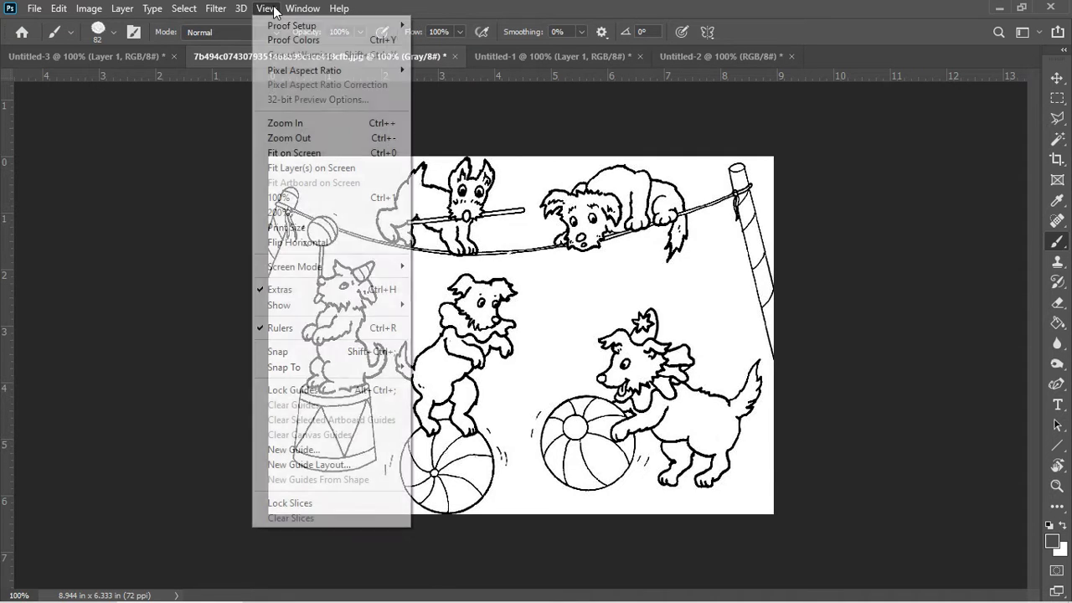
click(282, 124)
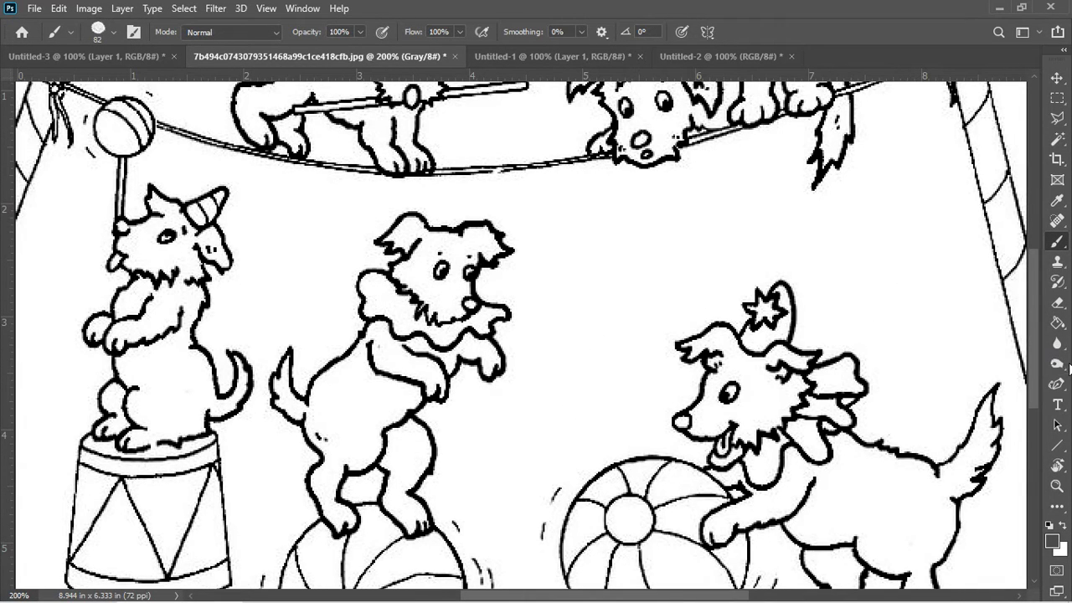
Set the foreground color to dark gray and reduce the fur brush size to 32 px.
click(1051, 541)
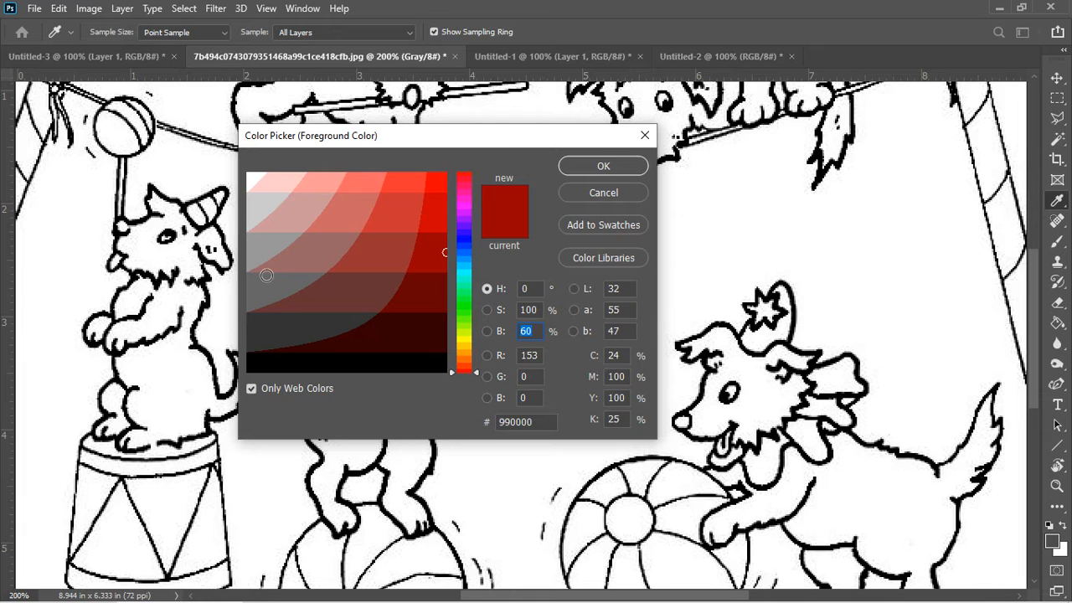
click(264, 327)
click(569, 166)
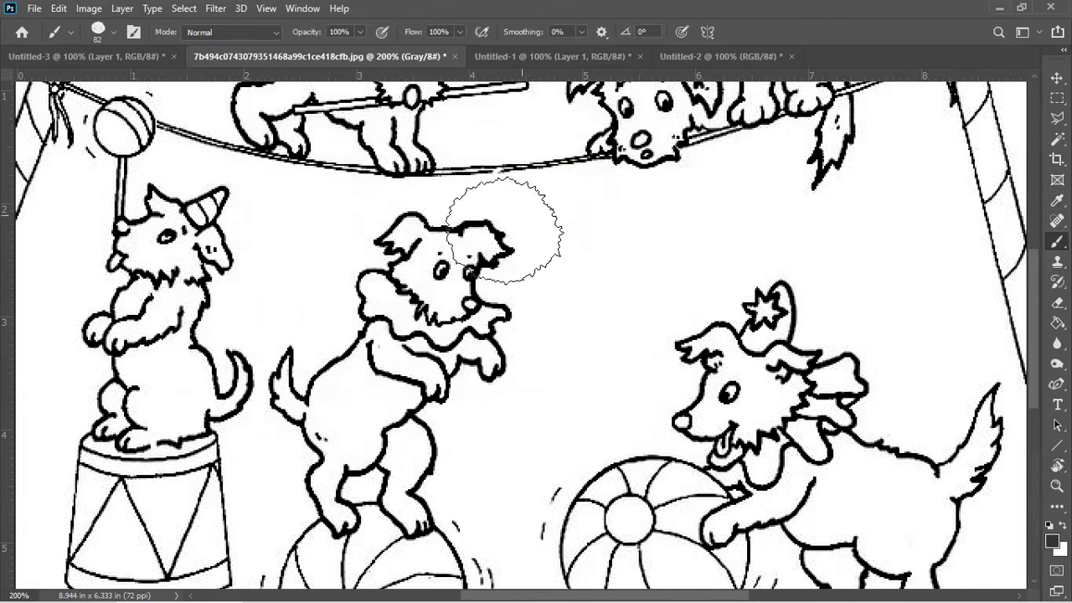
click(112, 32)
drag(128, 85, 103, 82)
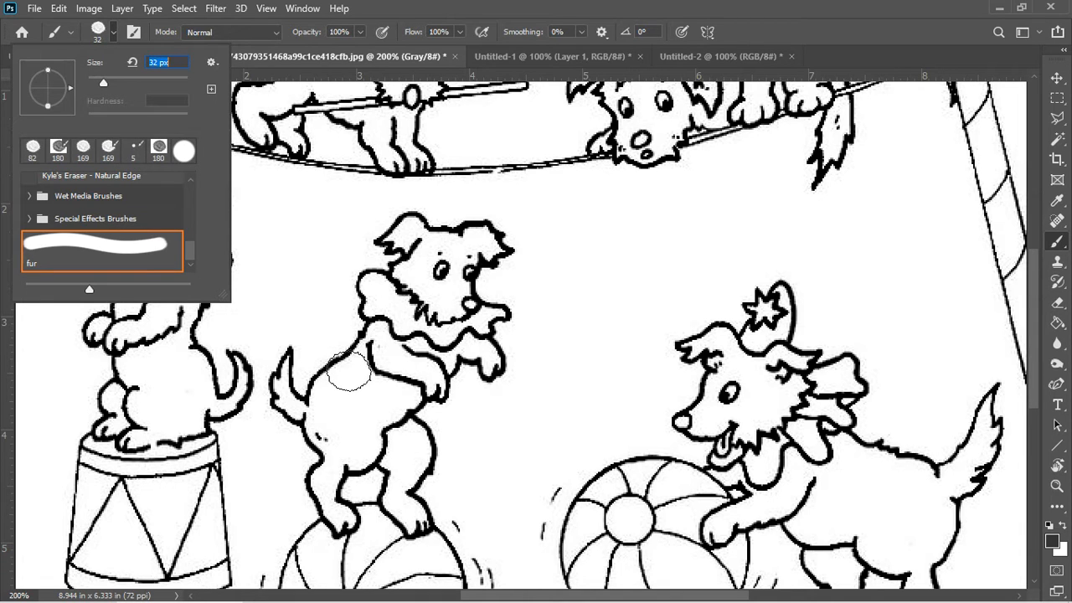
Fill the body of the middle dog balancing on the ball with overlapping dark gray fur dabs.
click(350, 373)
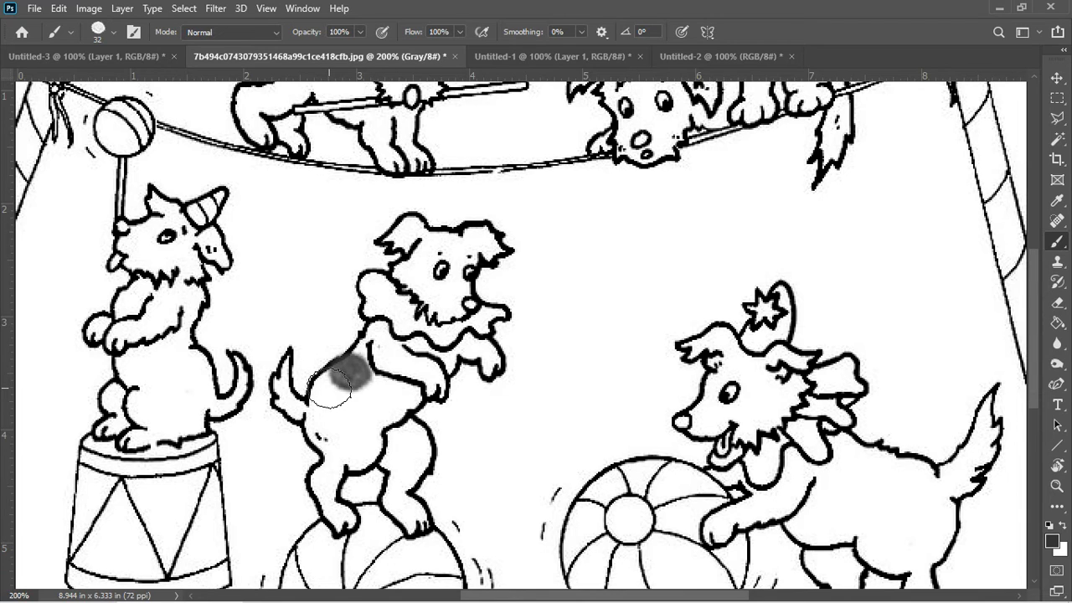
drag(331, 388, 320, 393)
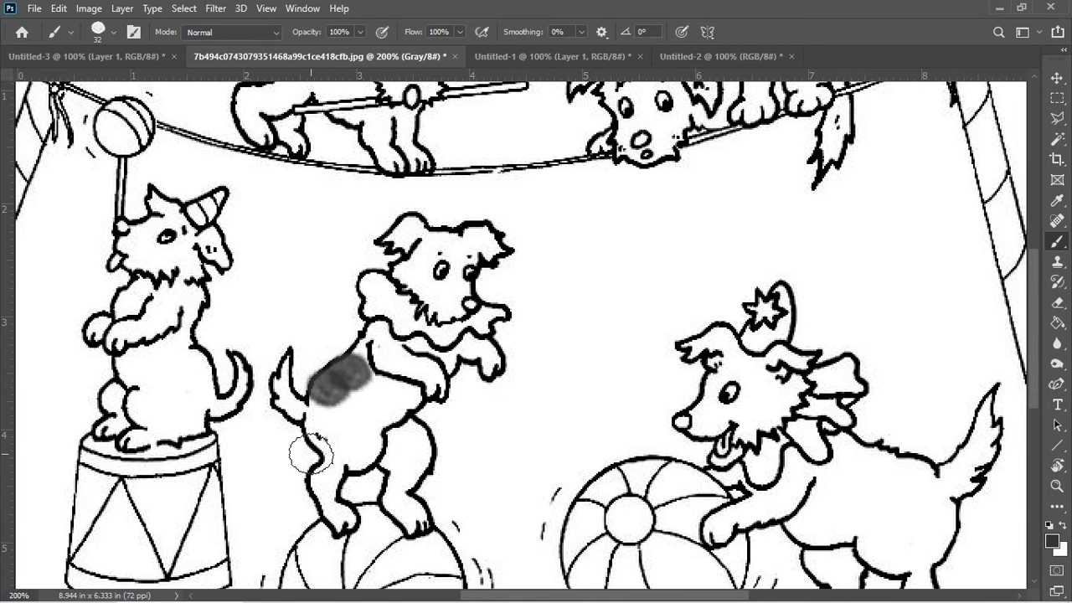
click(322, 406)
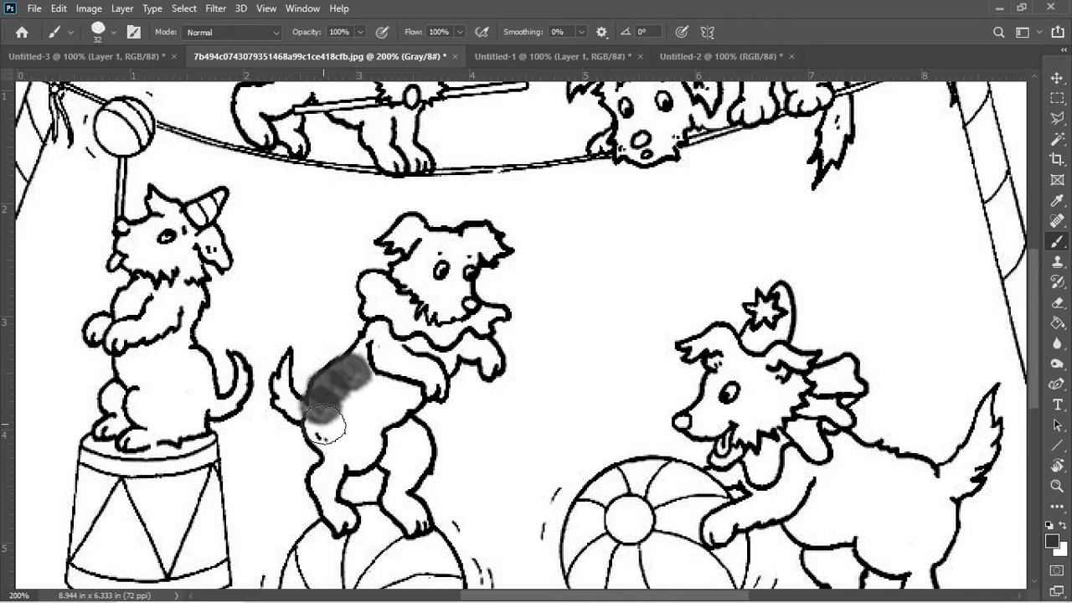
click(323, 425)
drag(324, 424, 331, 445)
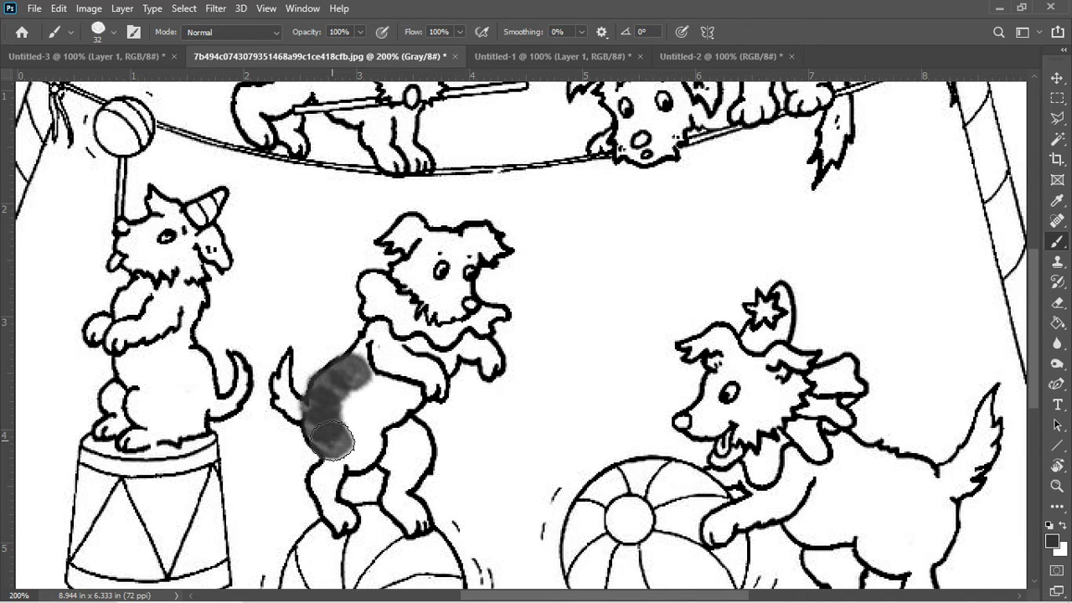
click(362, 450)
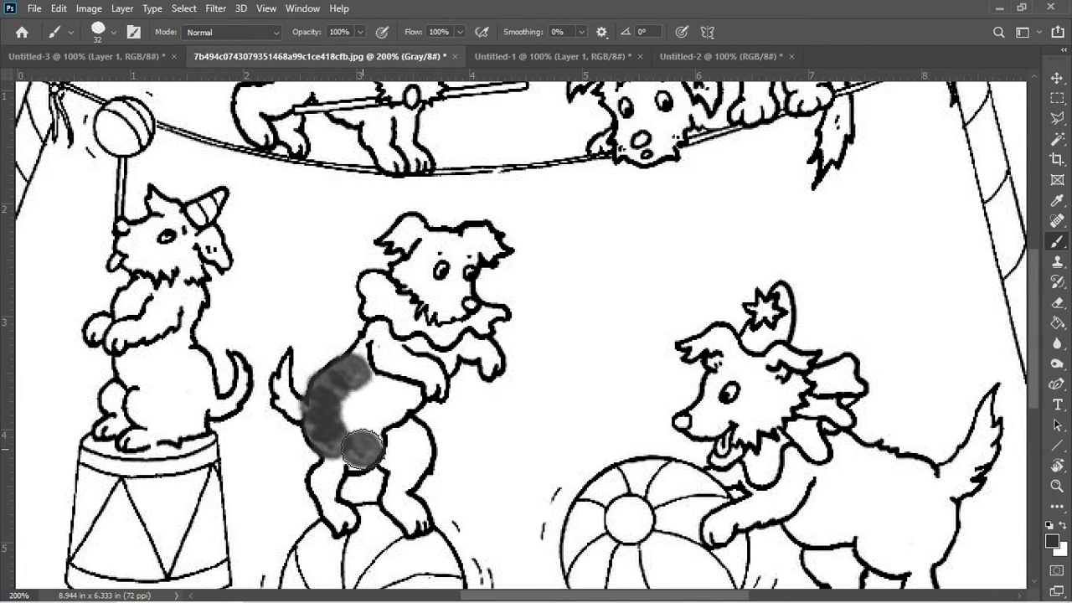
drag(363, 422, 383, 406)
click(385, 405)
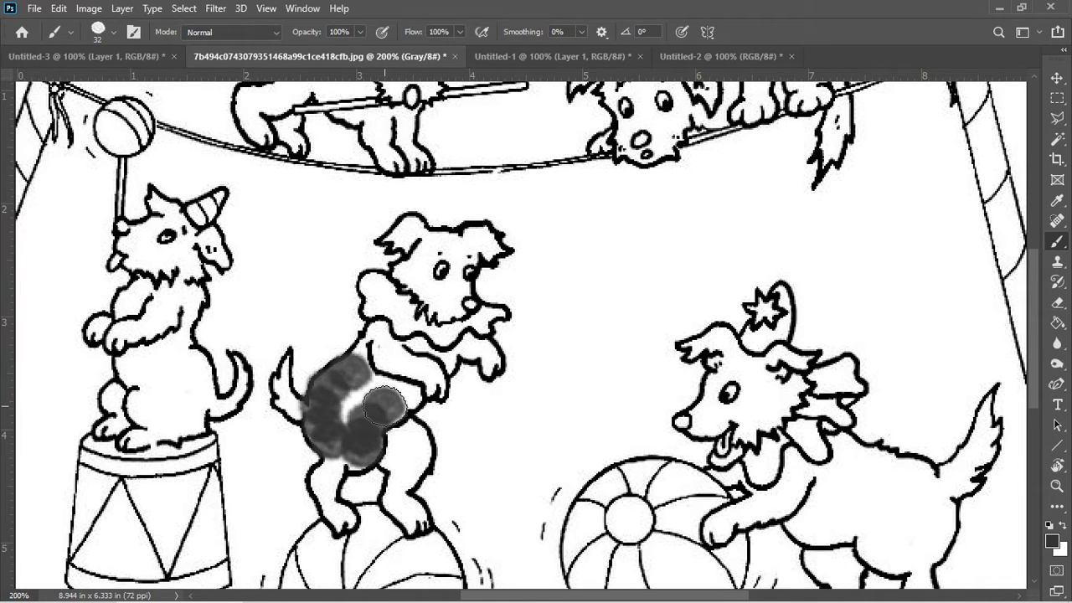
click(398, 402)
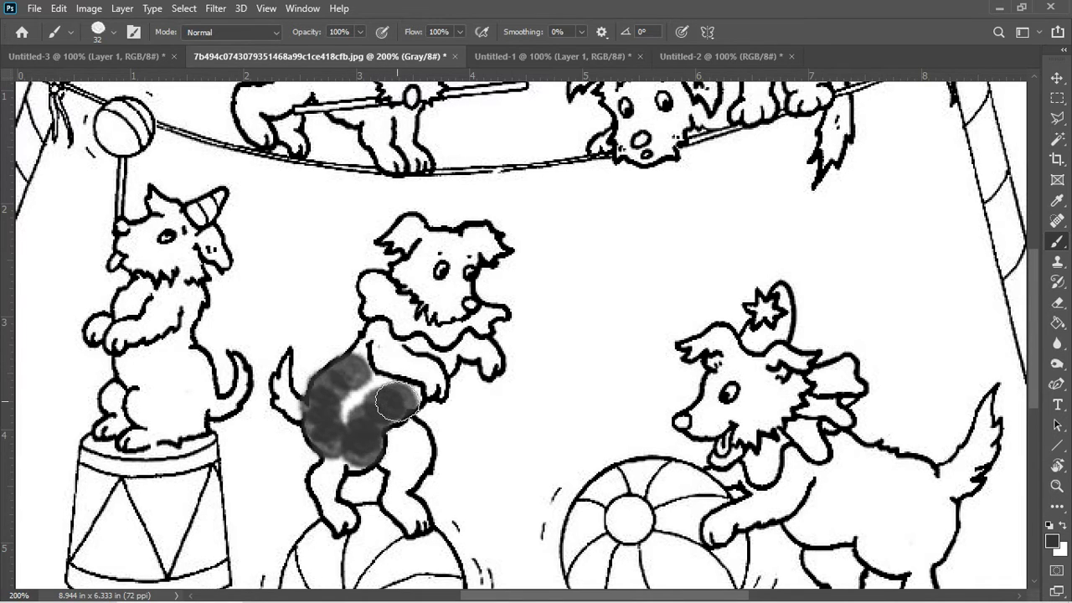
click(351, 407)
click(366, 385)
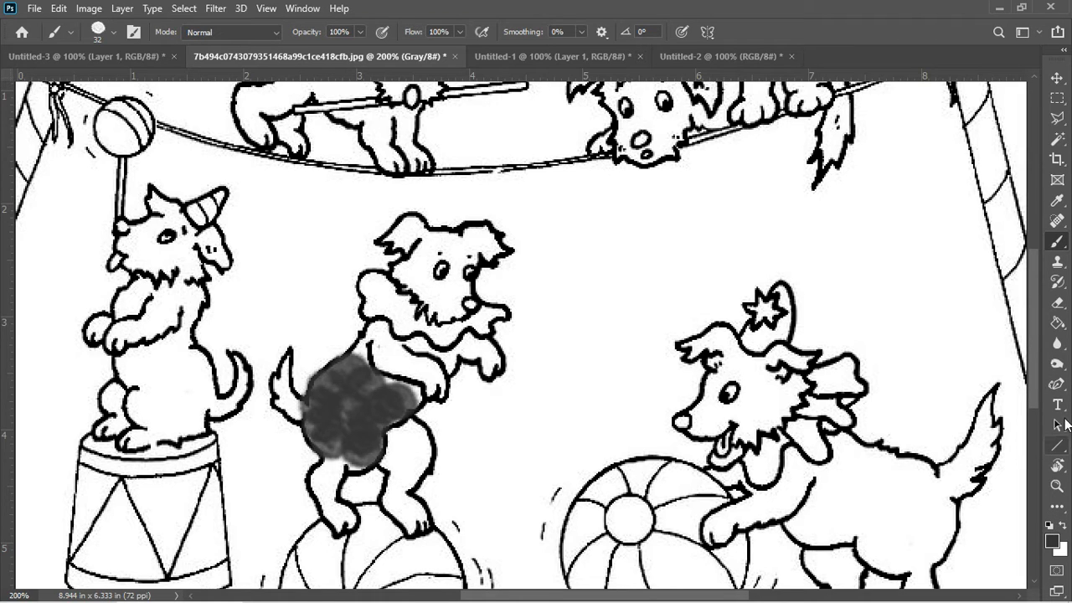
Activate the Paint Bucket tool and check its fill source options, keeping Pattern.
click(1056, 322)
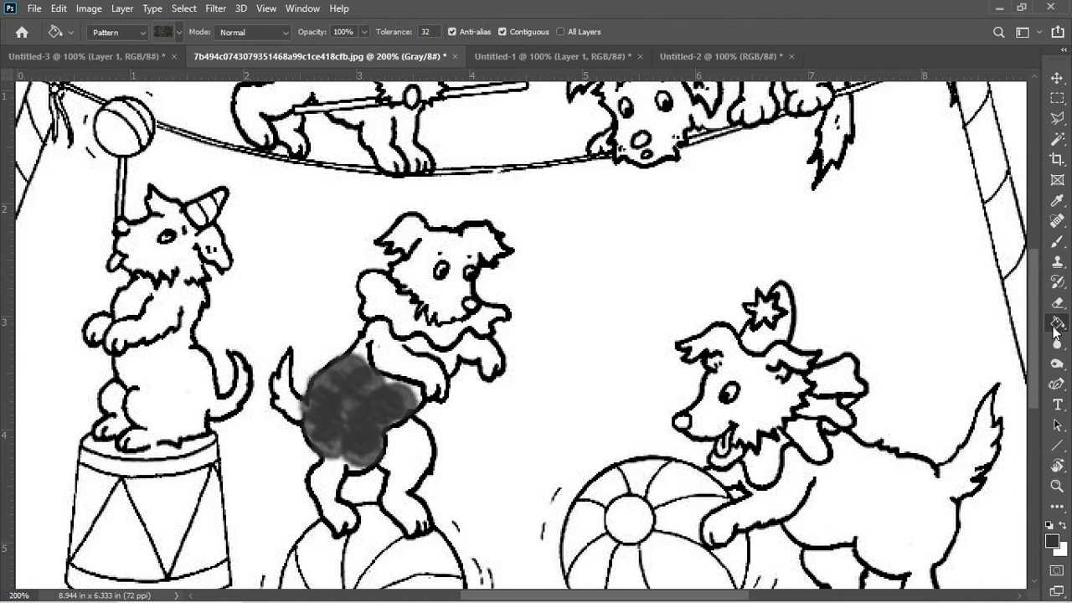
click(146, 31)
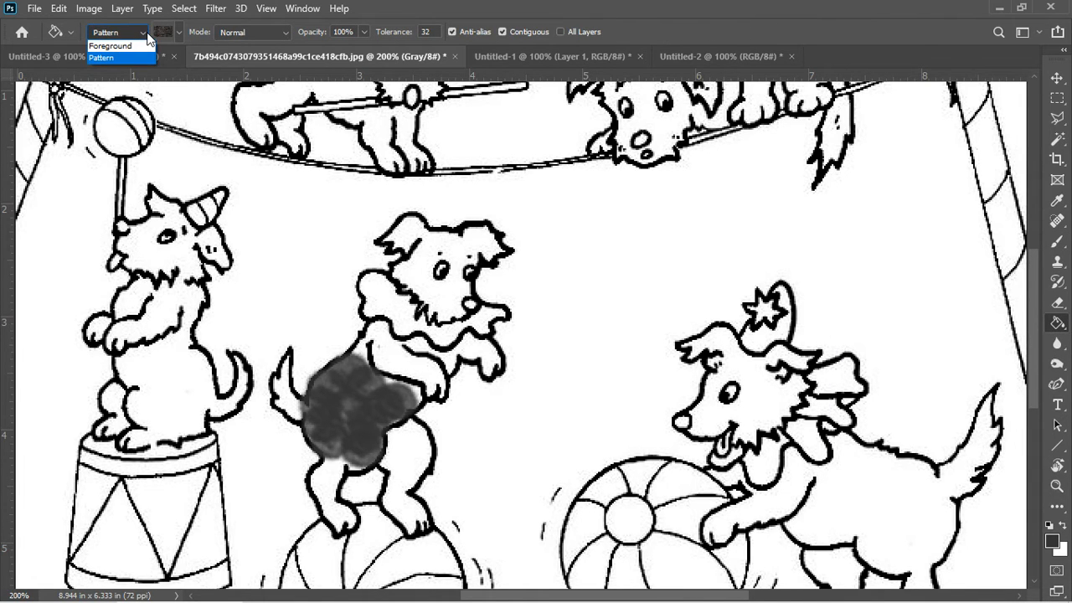
click(1057, 322)
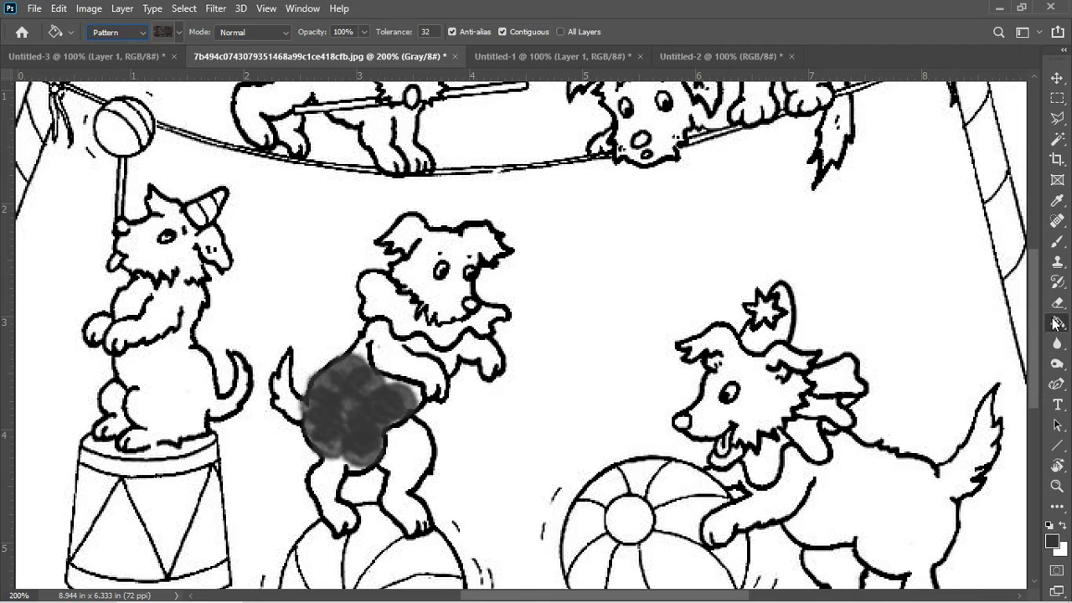
right_click(1055, 325)
click(1054, 324)
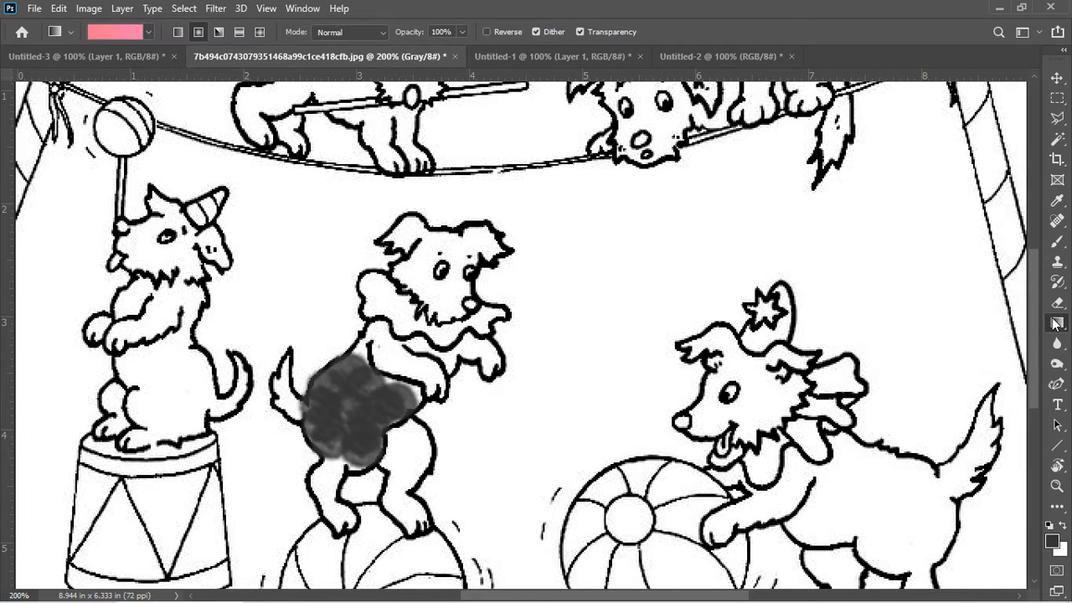
right_click(1054, 324)
click(1054, 324)
right_click(1054, 324)
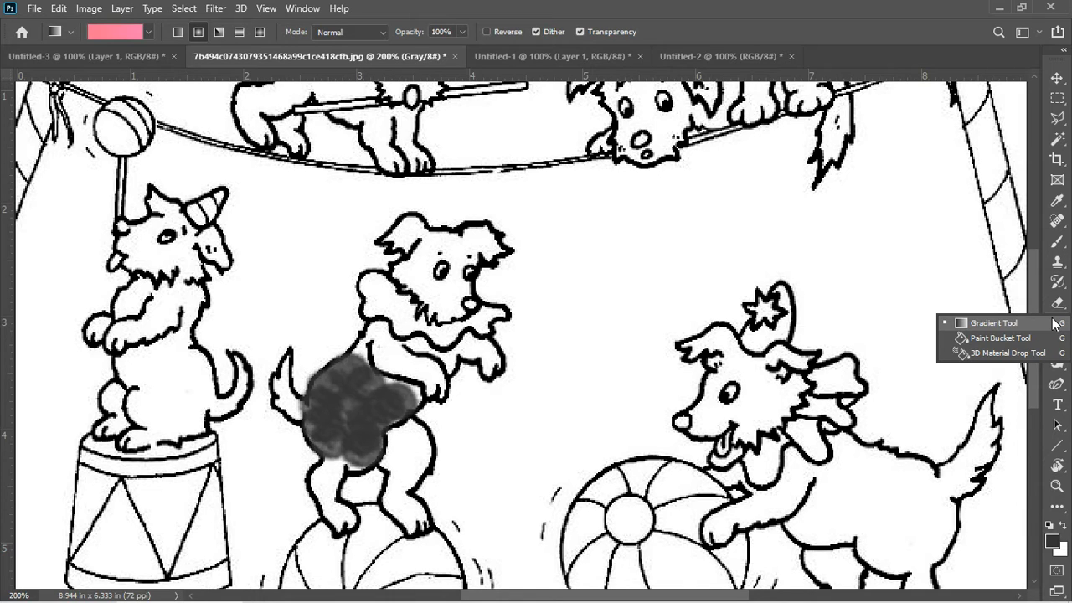
click(1054, 323)
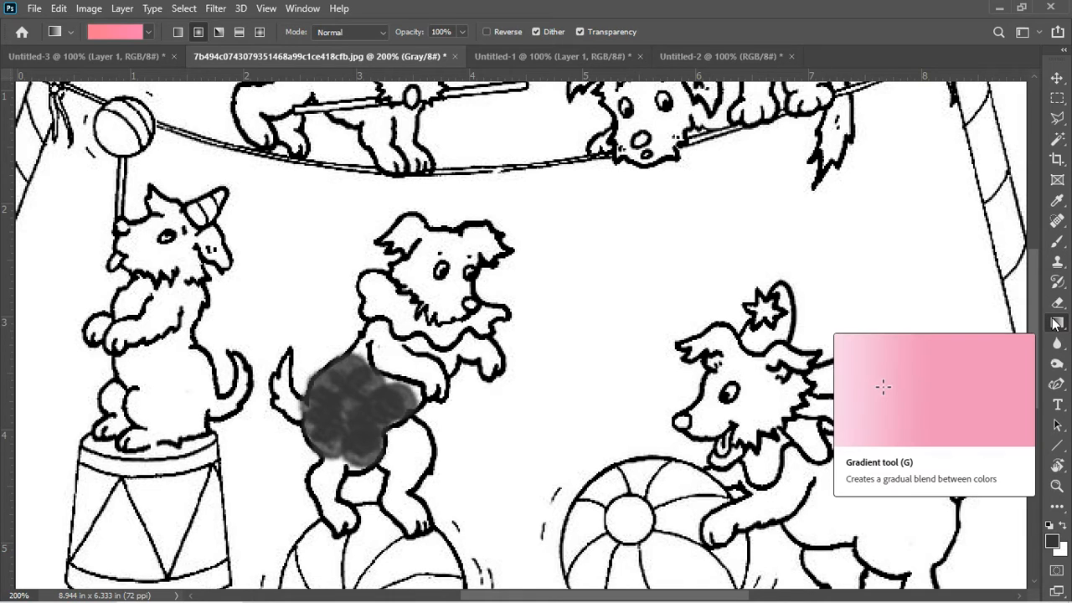
click(148, 33)
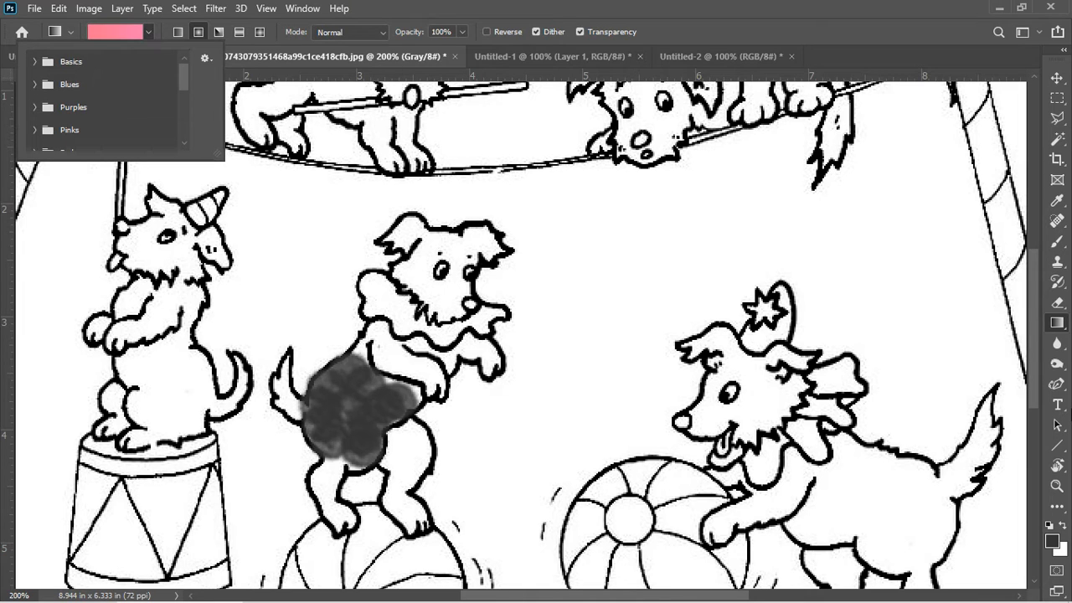
click(1061, 324)
right_click(1061, 323)
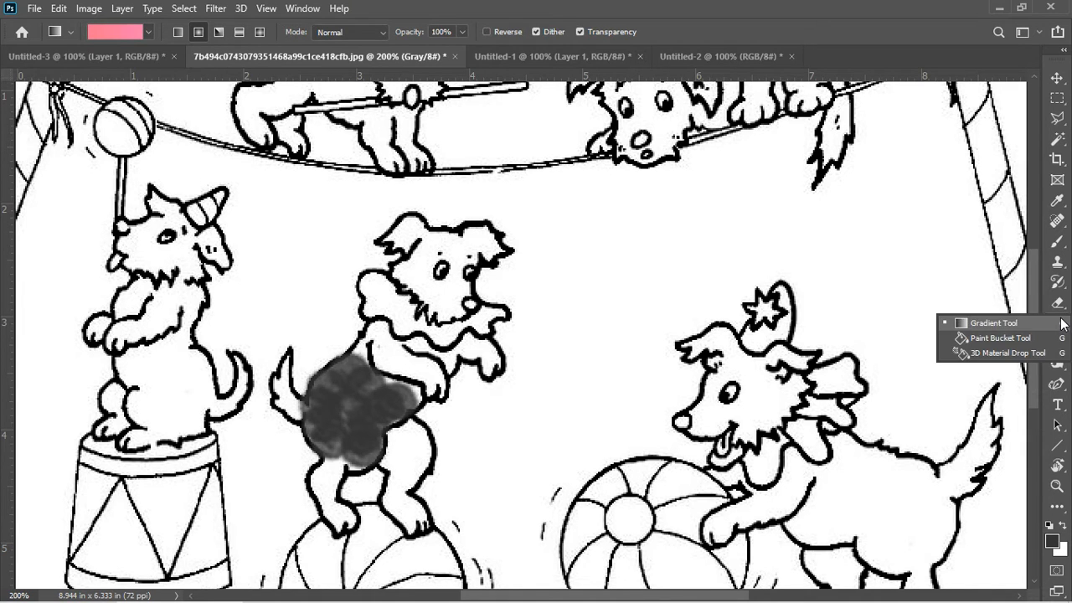
click(1061, 323)
right_click(1061, 324)
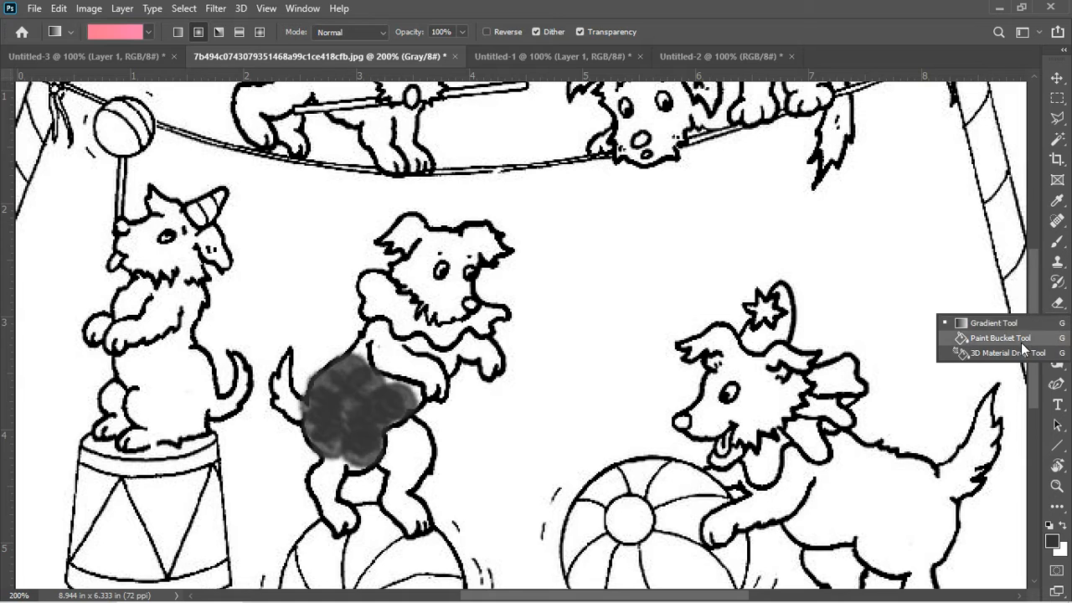
click(971, 339)
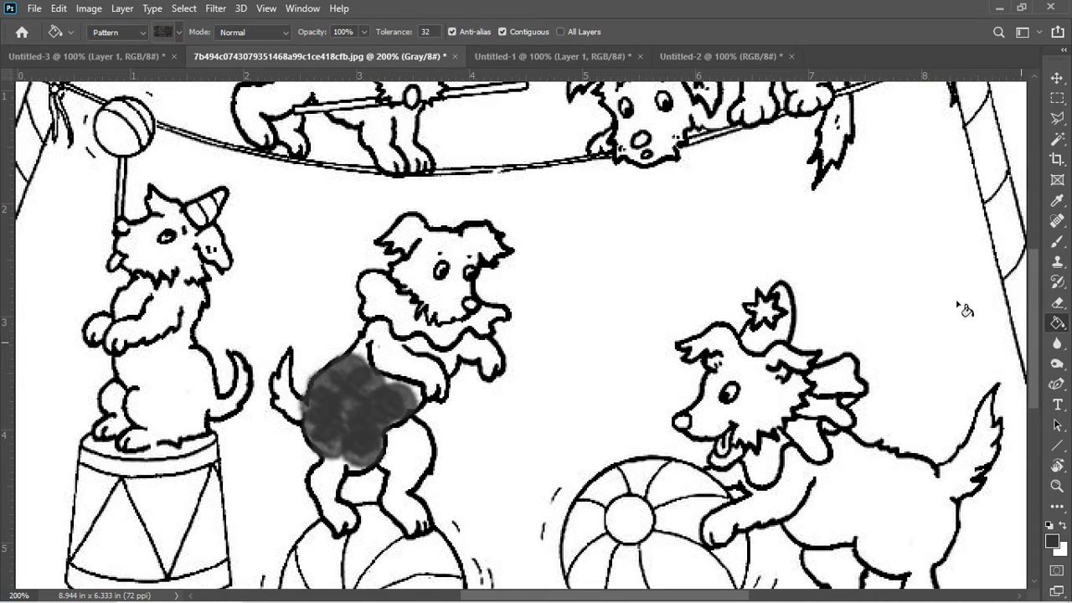
Choose the pale green Water pattern for the Paint Bucket fill and enlarge the pattern picker.
click(145, 28)
click(145, 28)
click(177, 32)
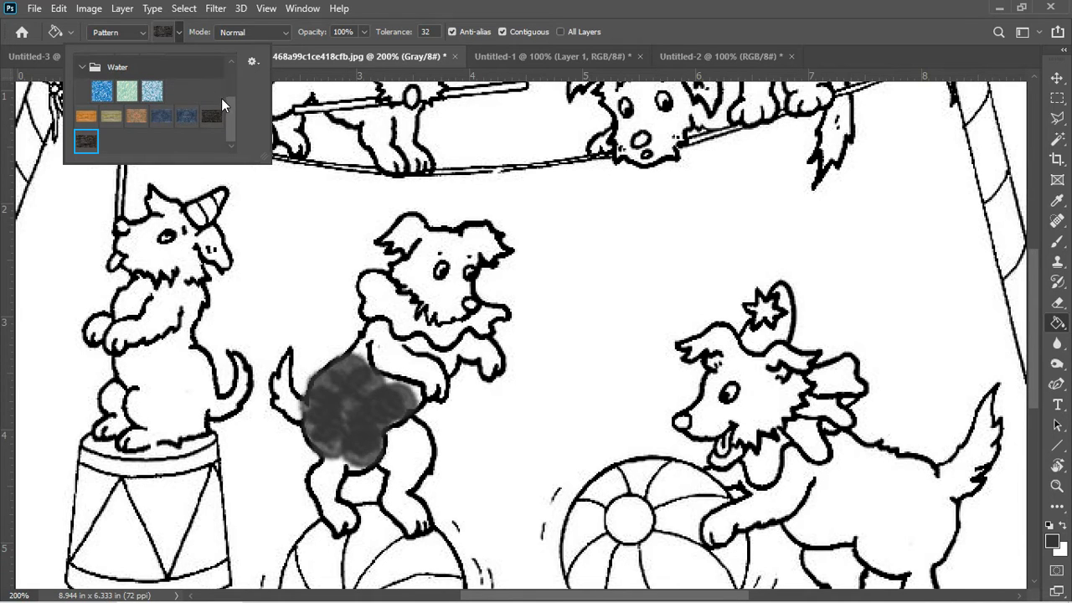
click(155, 86)
click(136, 87)
click(252, 64)
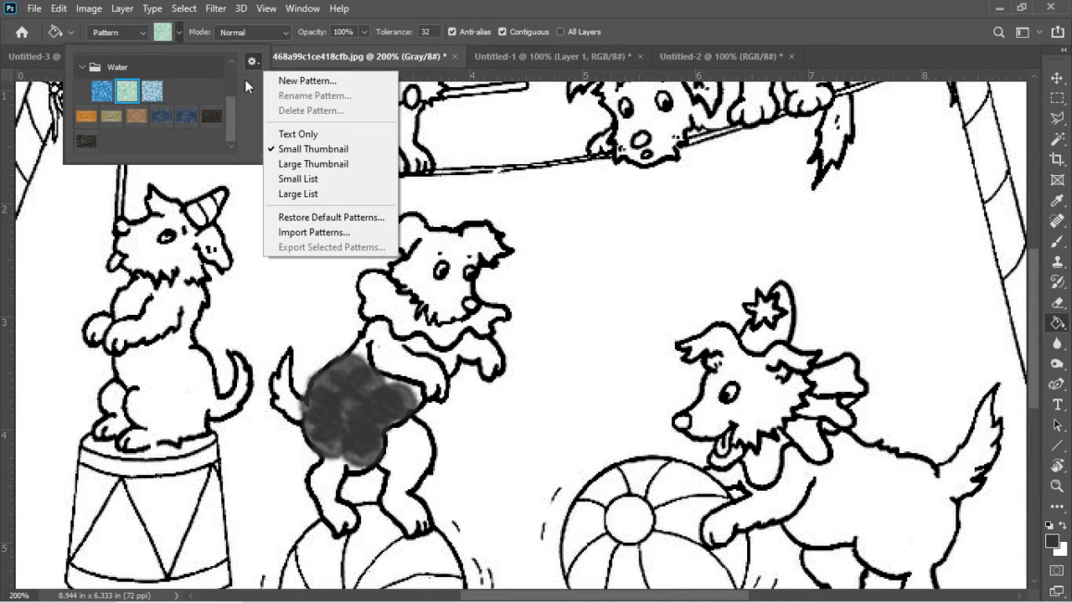
click(230, 147)
drag(234, 157, 736, 393)
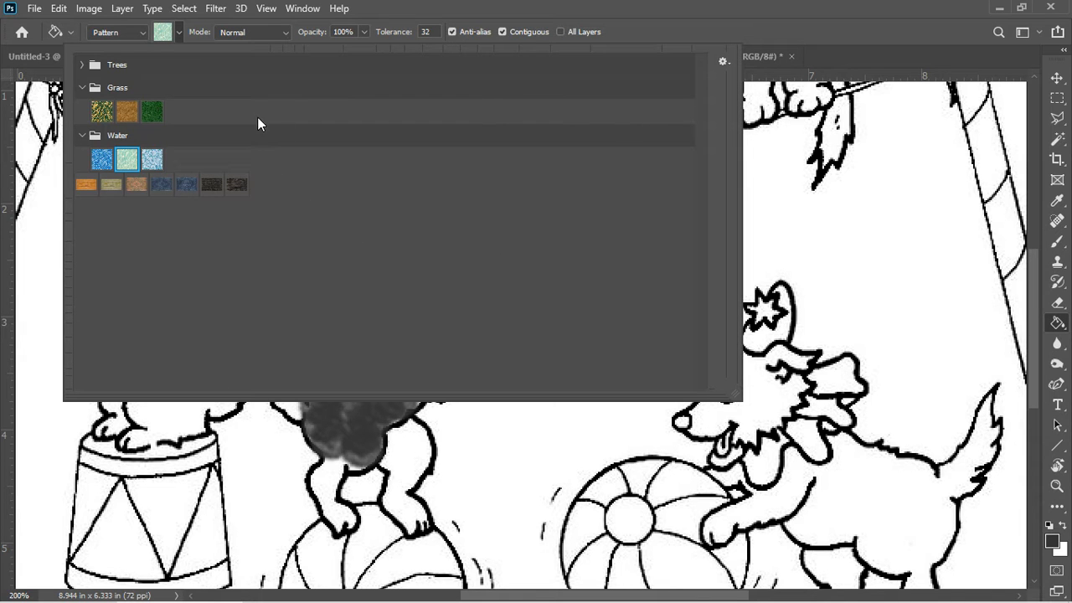
Zoom the dog drawing to 300% and look over the Trees, Grass and Water pattern groups available for filling.
click(265, 9)
click(266, 9)
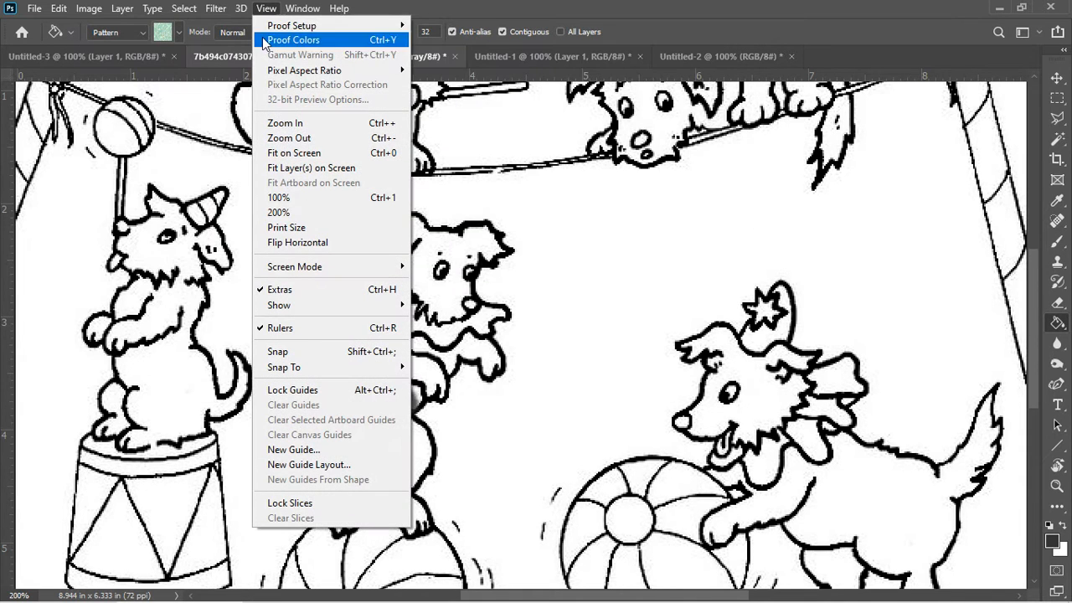
click(273, 124)
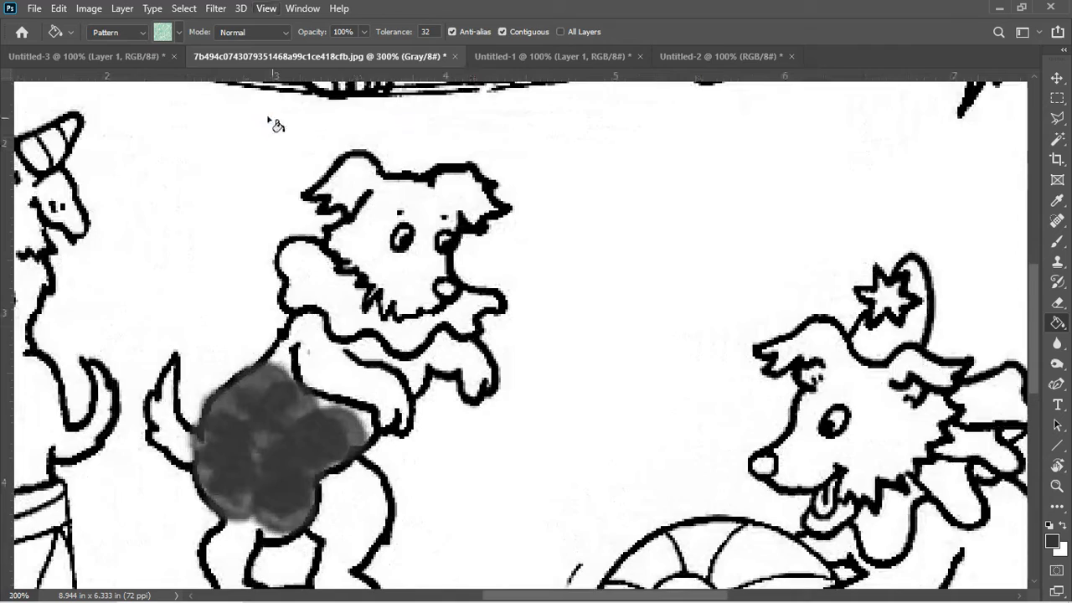
click(179, 32)
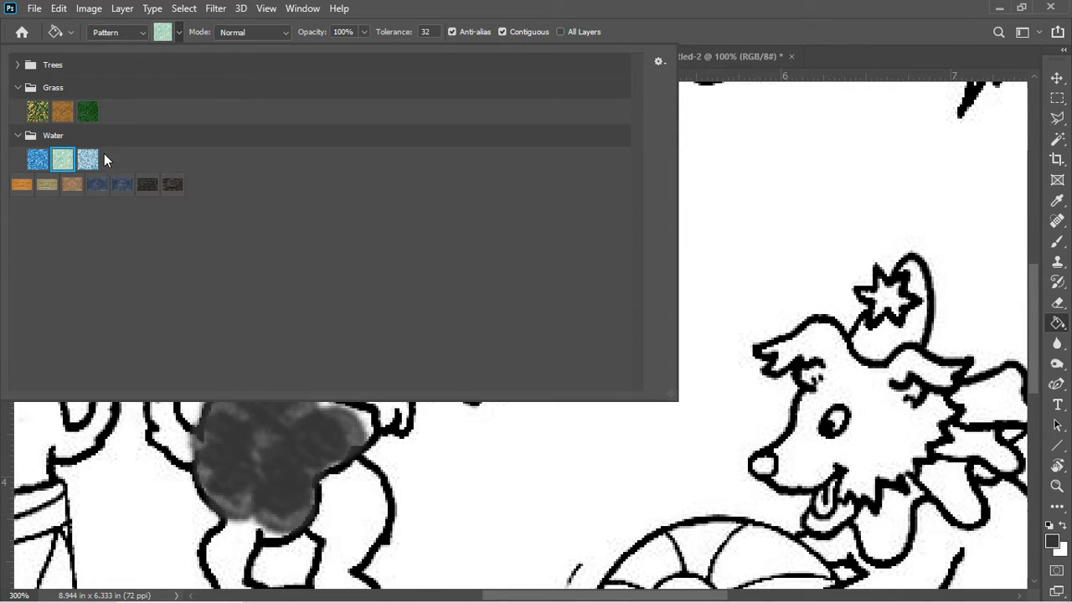
click(17, 70)
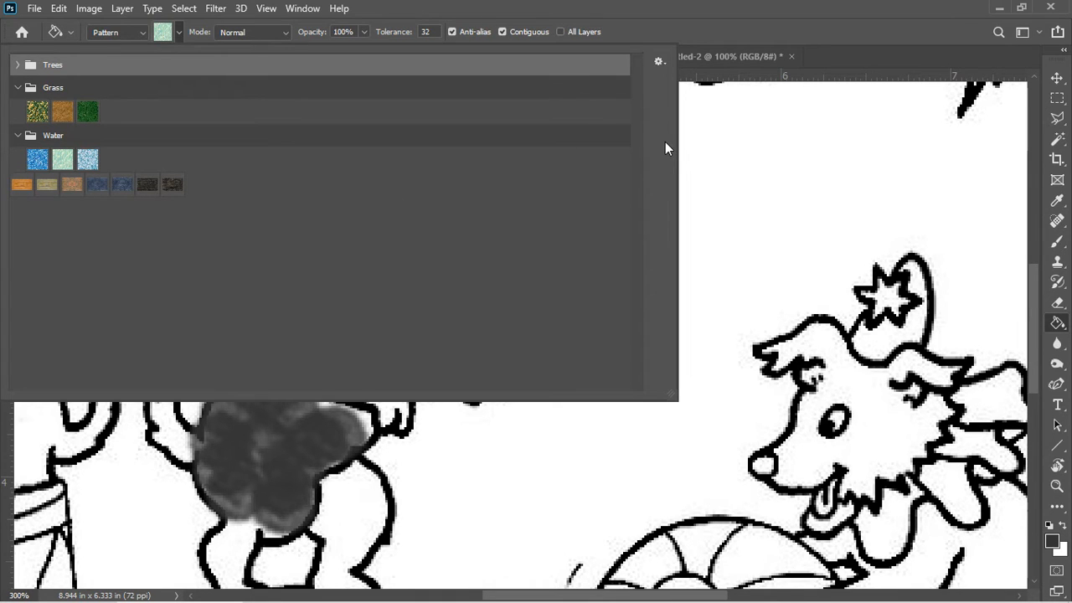
click(735, 5)
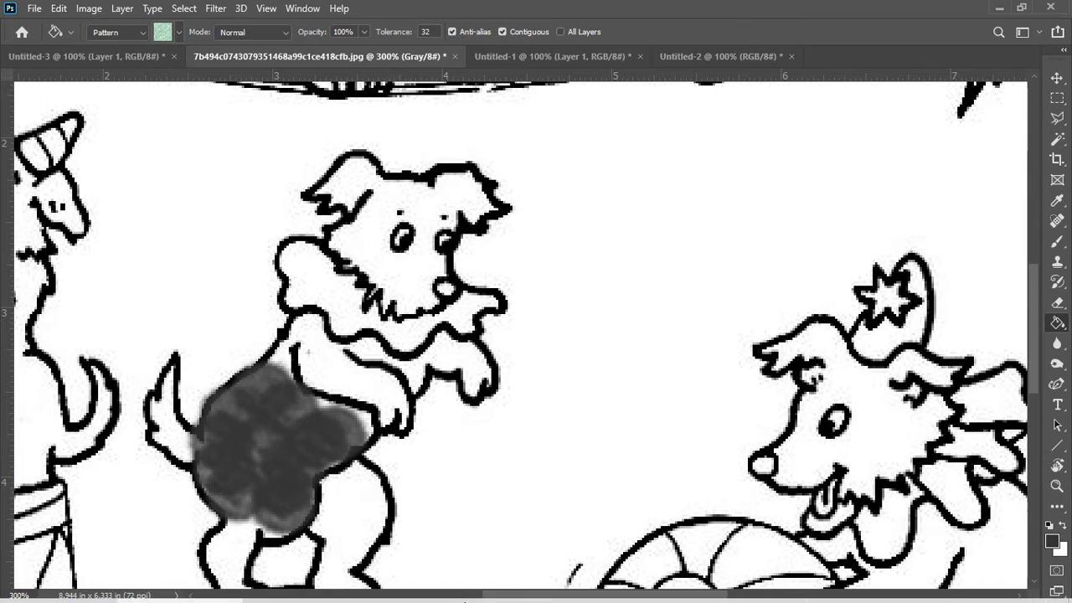
Switch to Chrome and bring up the Google image results for "texture seamless".
mouse_move(467, 594)
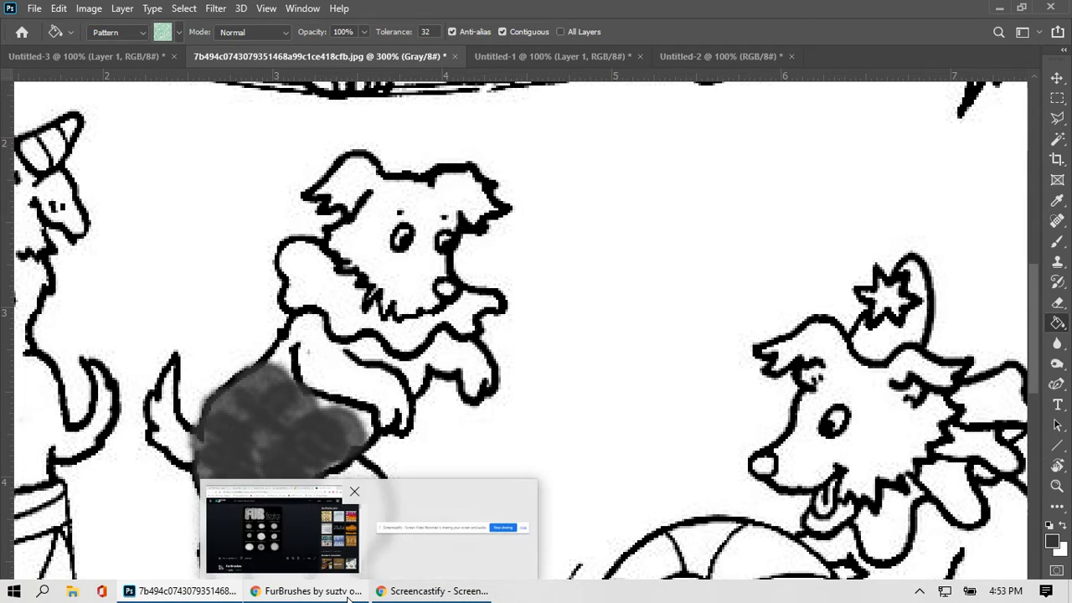
click(423, 592)
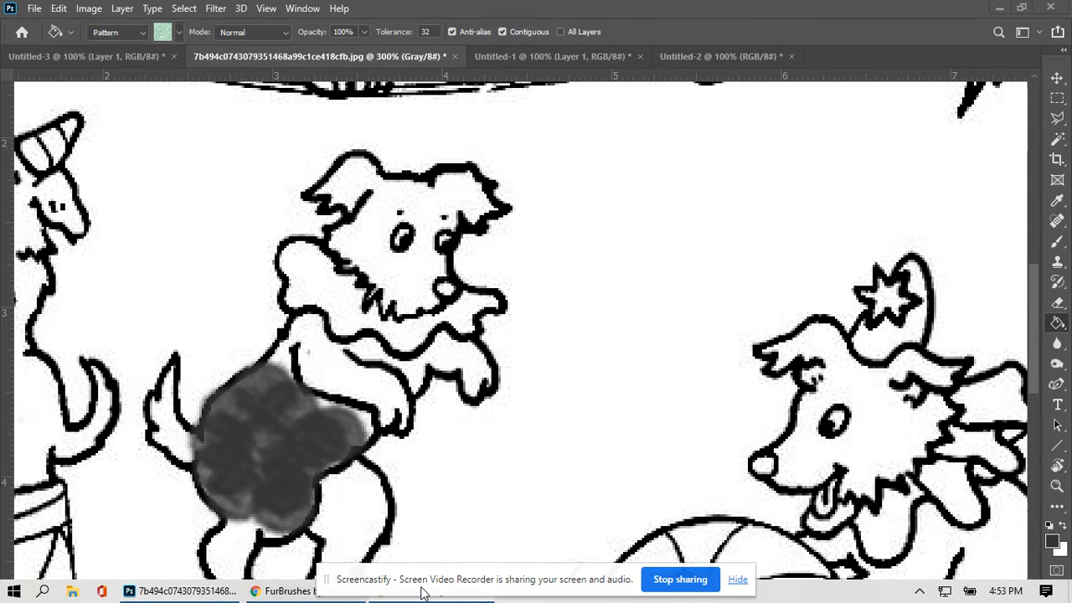
click(295, 591)
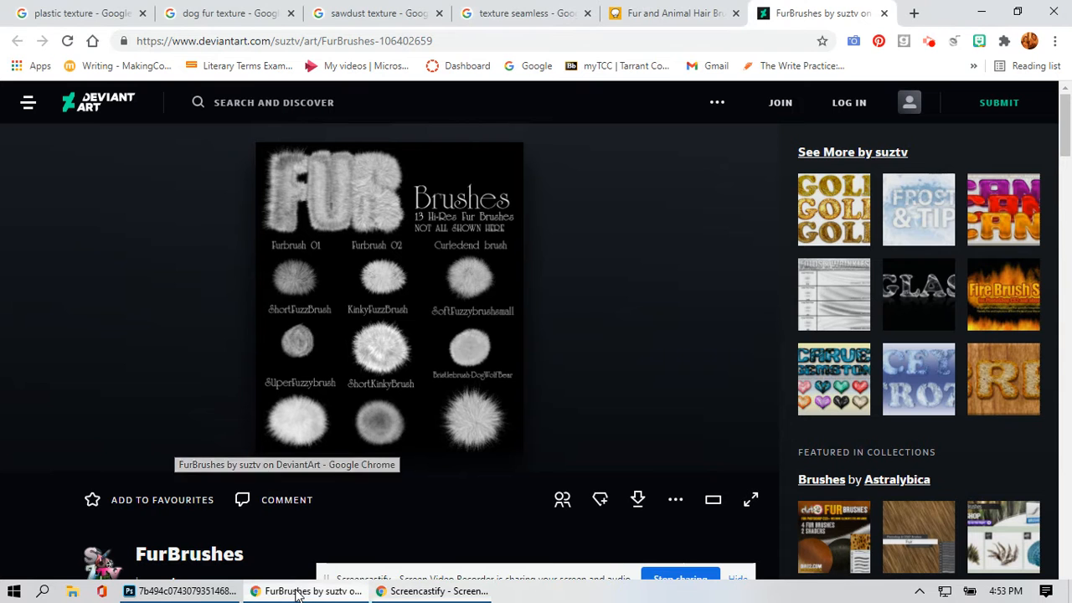
click(674, 15)
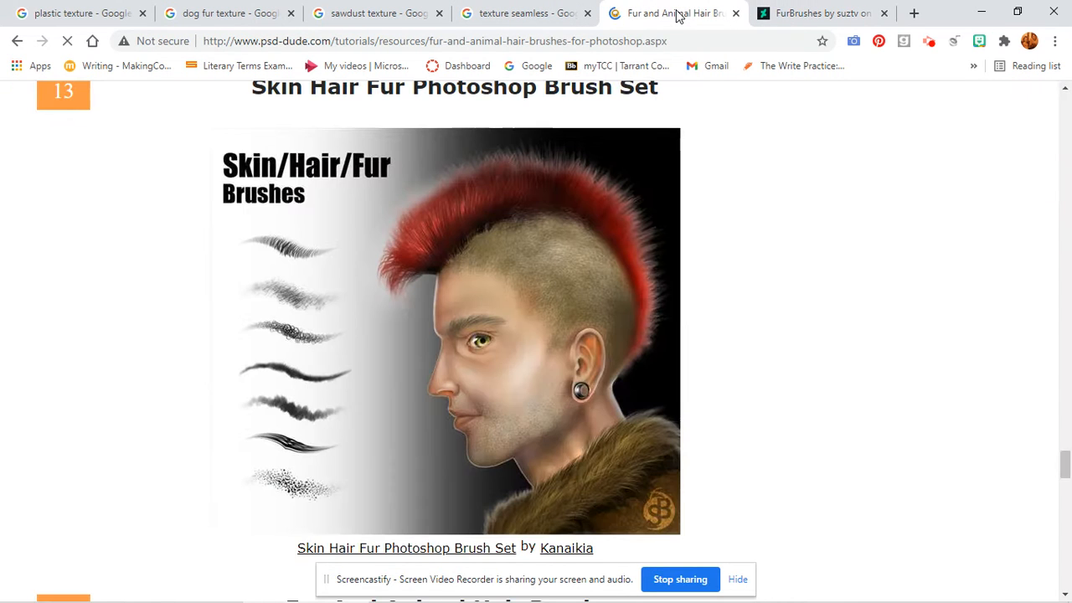
click(561, 16)
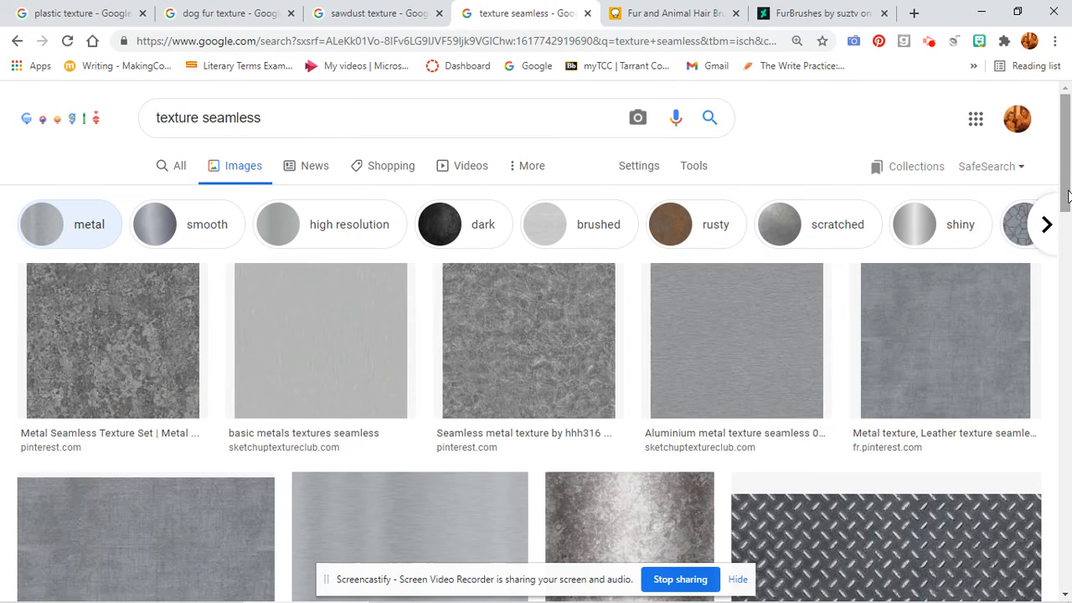
Browse the metal texture results, open the preview of the black ribbed metal texture from Adobe Stock and copy its image.
drag(1067, 193, 1031, 478)
scroll(1031, 471, down, 8)
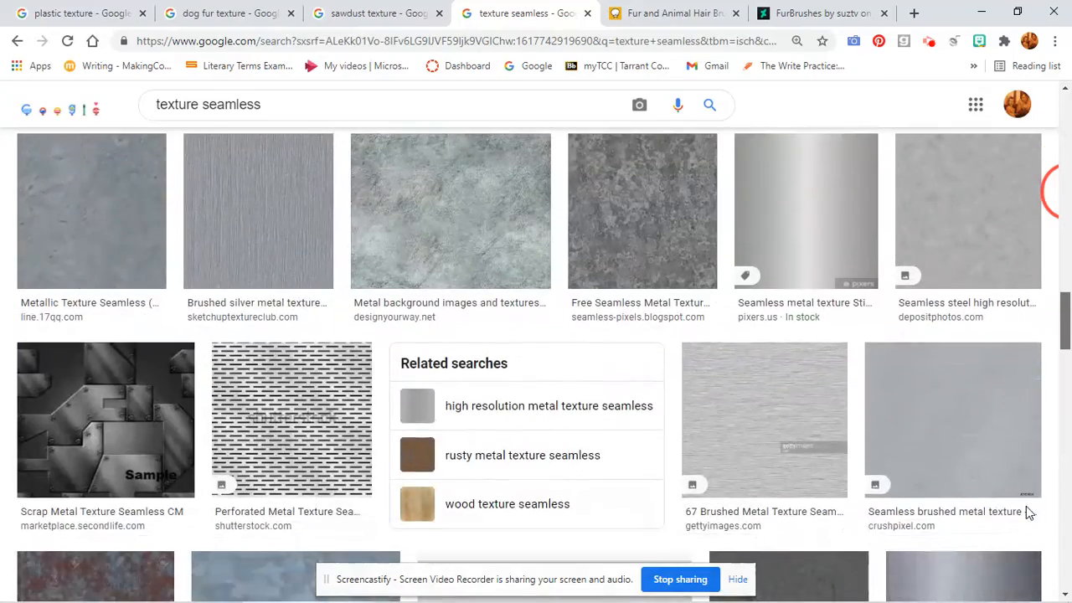
scroll(1022, 561, down, 5)
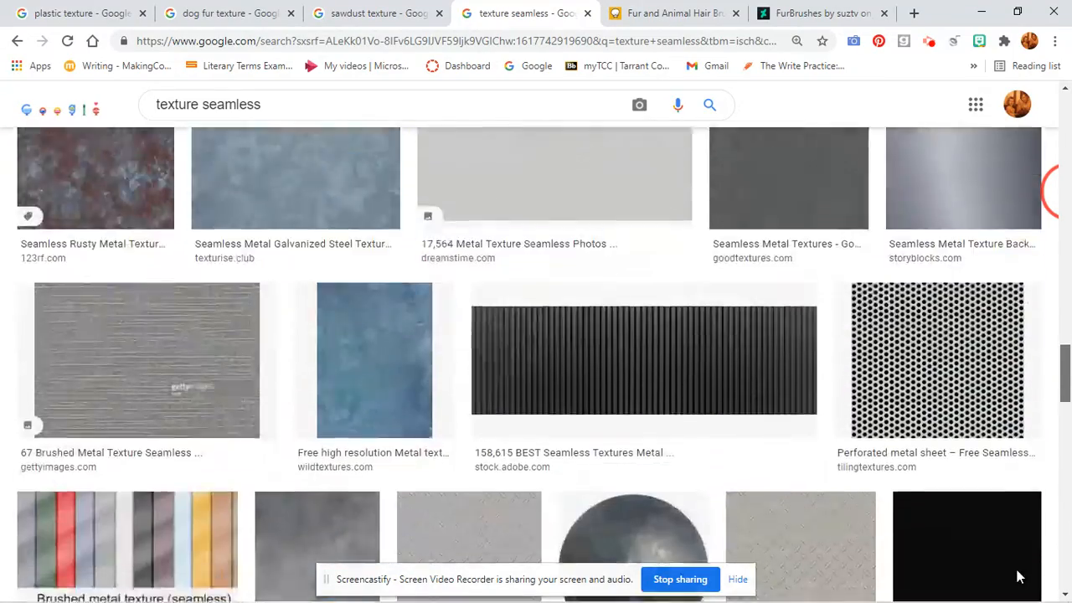
scroll(1019, 592, up, 4)
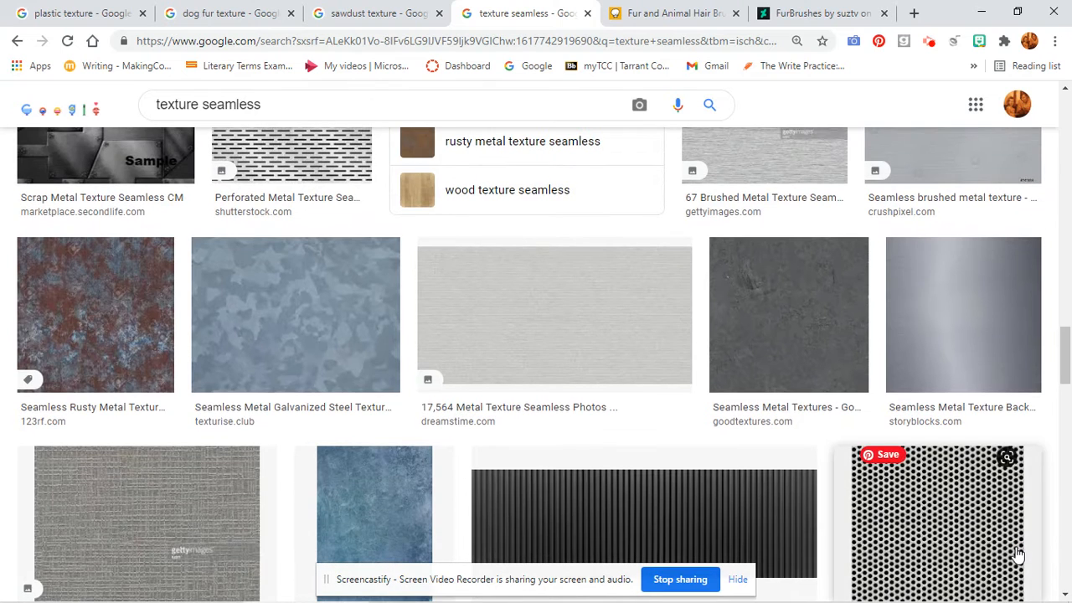
click(546, 534)
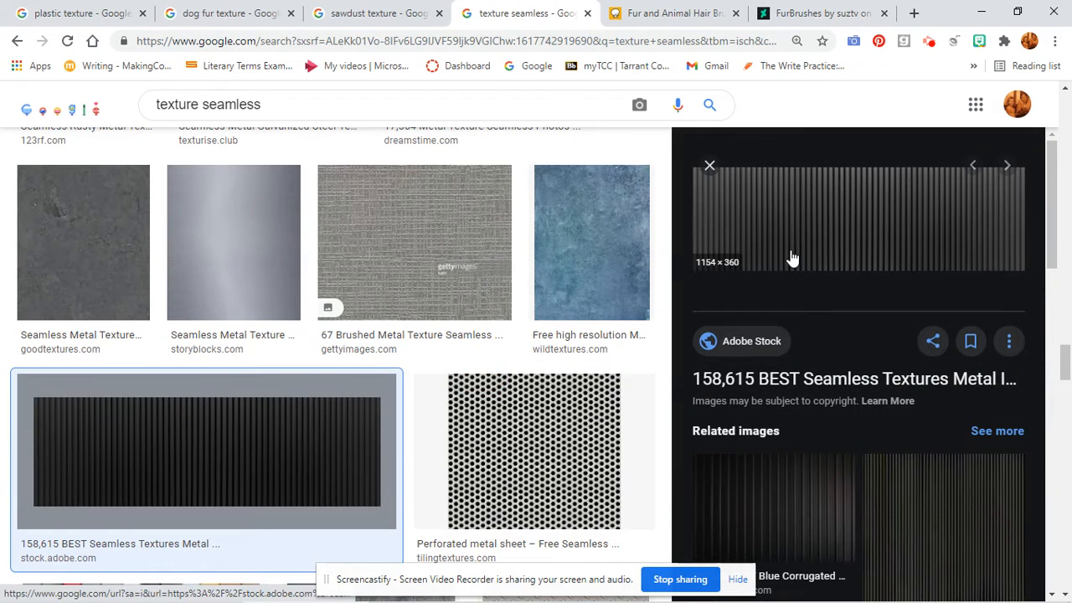
right_click(791, 253)
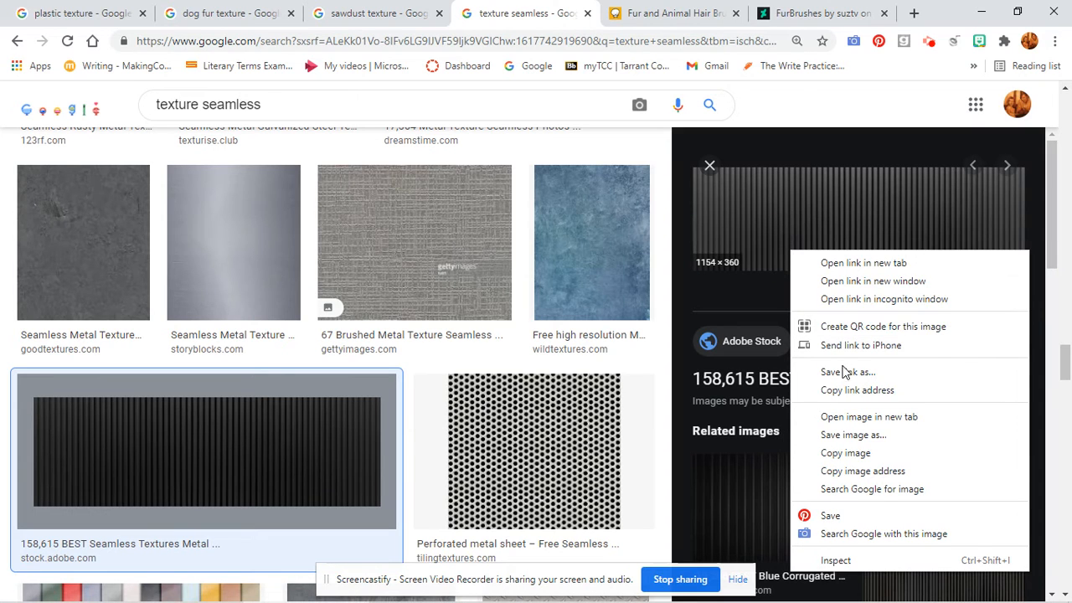
click(849, 455)
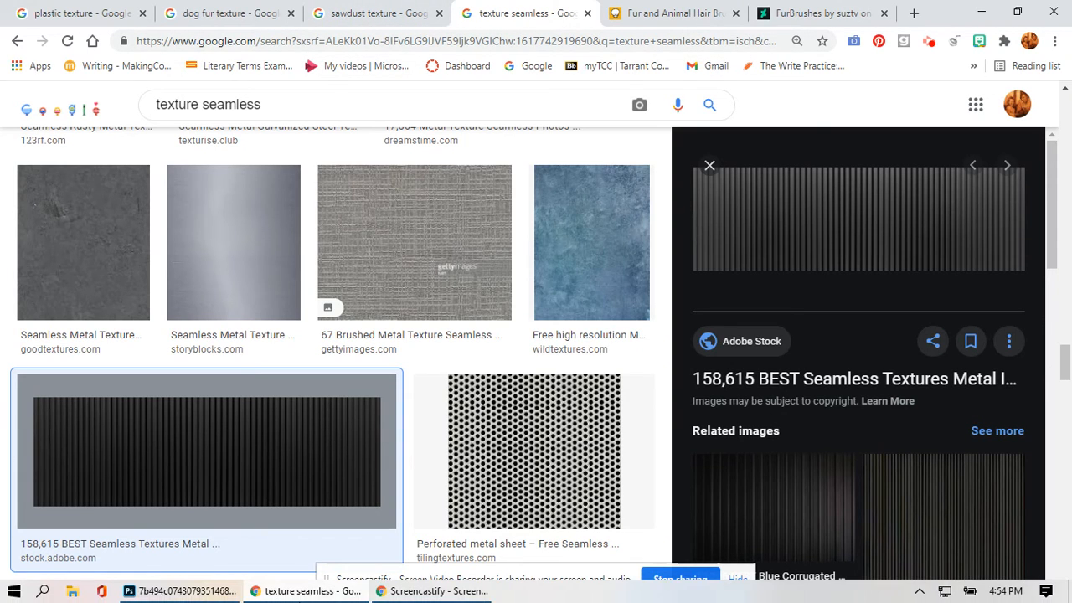
Switch to Photoshop, create a new 1154 x 360 px document from the Clipboard preset and paste the copied metal texture into it.
click(186, 591)
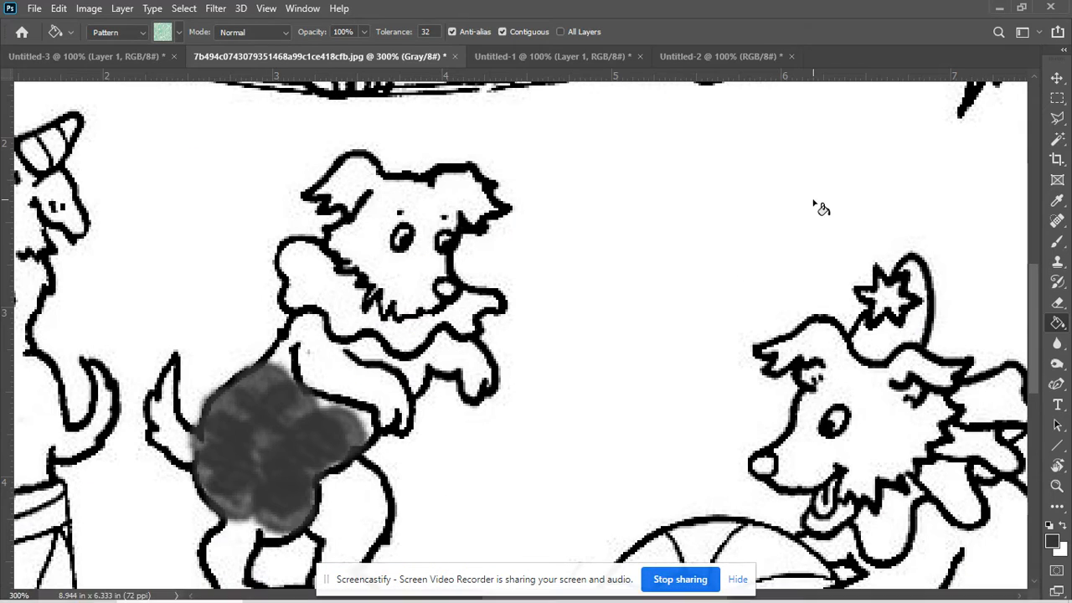
click(36, 9)
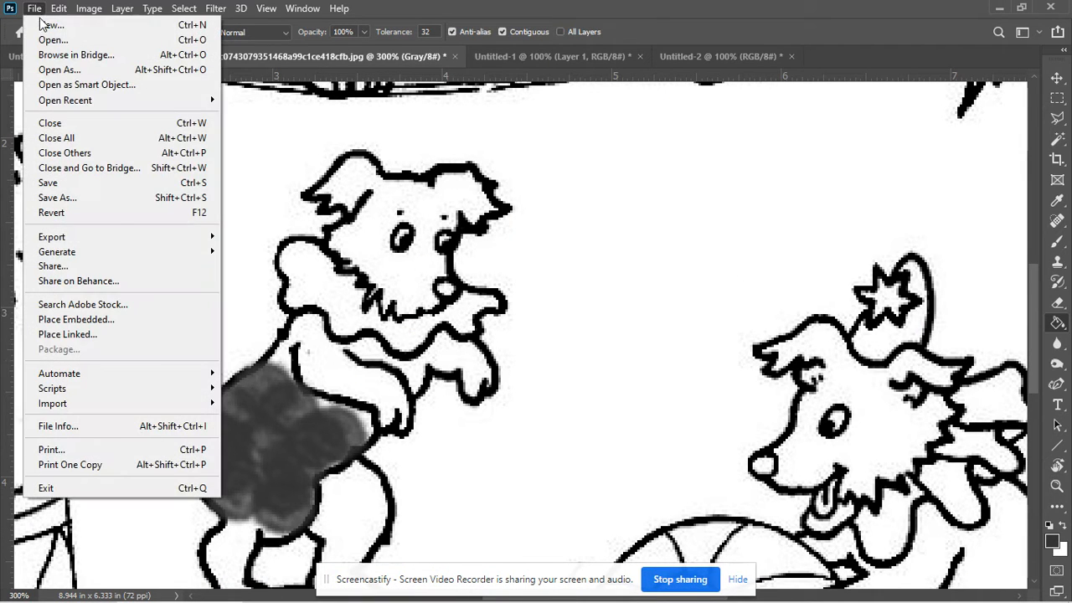
click(42, 25)
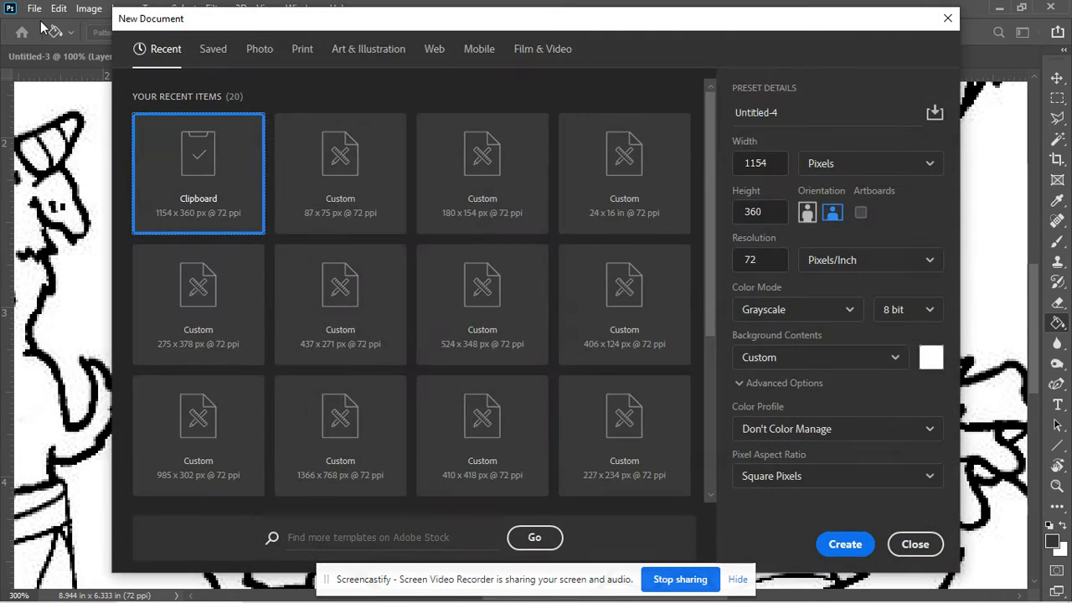
click(862, 543)
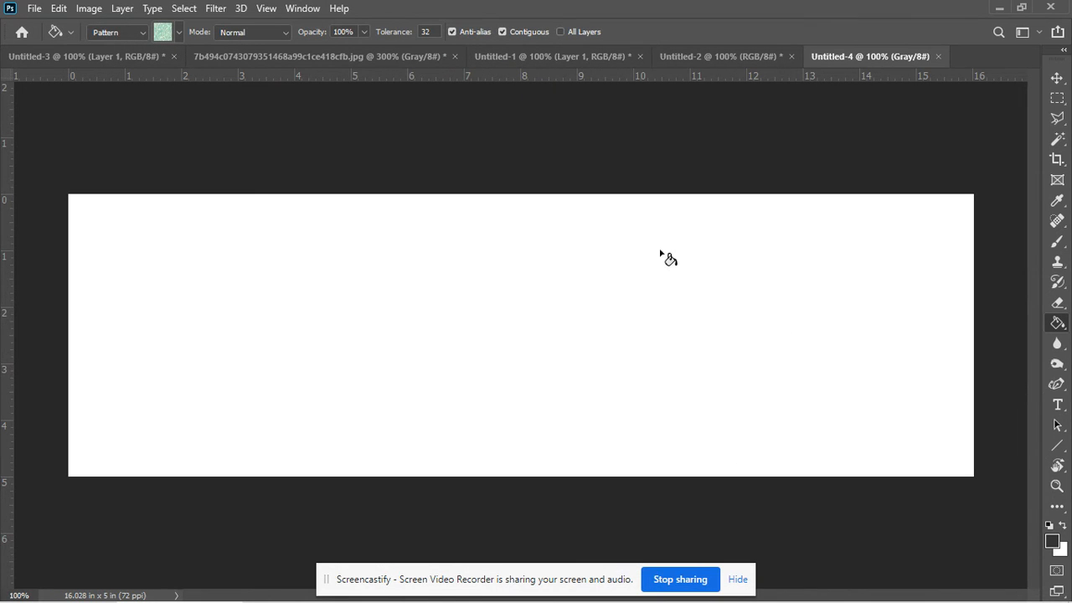
click(57, 9)
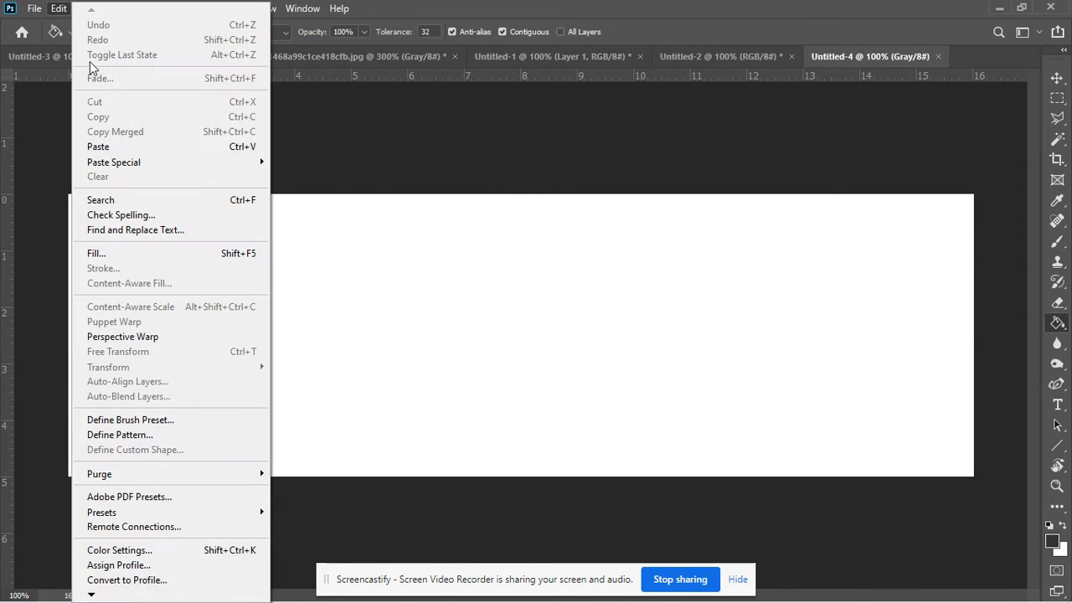
click(100, 147)
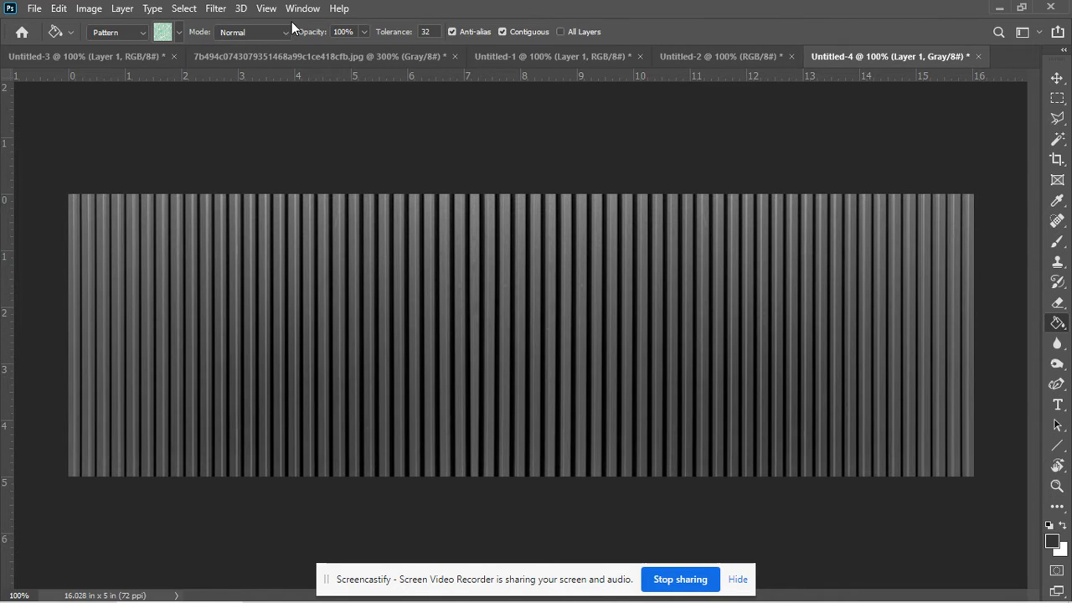
Select the whole canvas of the ribbed metal texture and define it as a pattern named "steel".
click(185, 9)
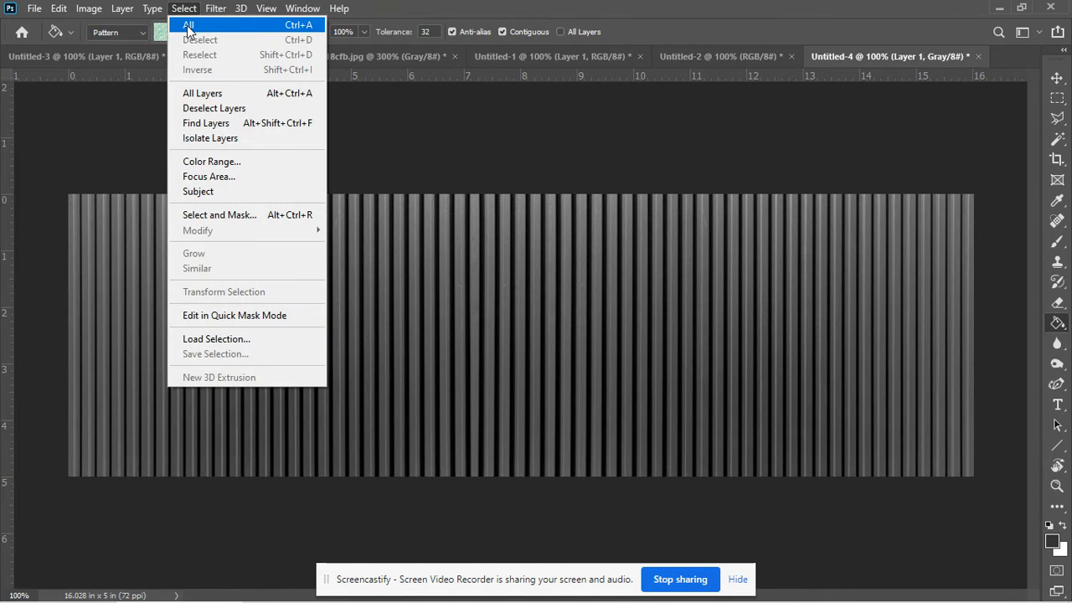
click(188, 26)
click(65, 8)
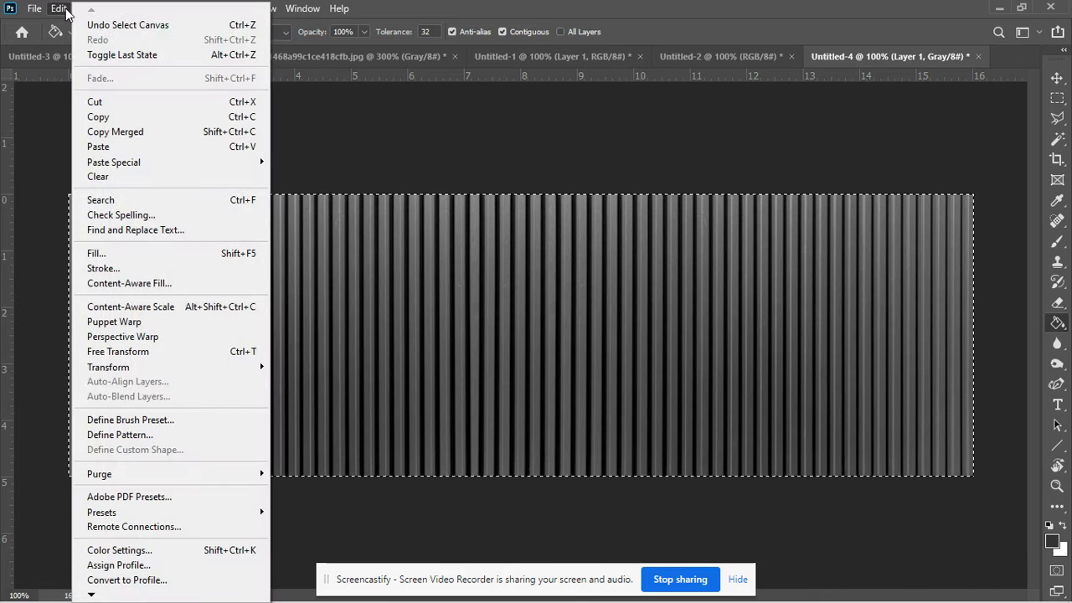
click(118, 435)
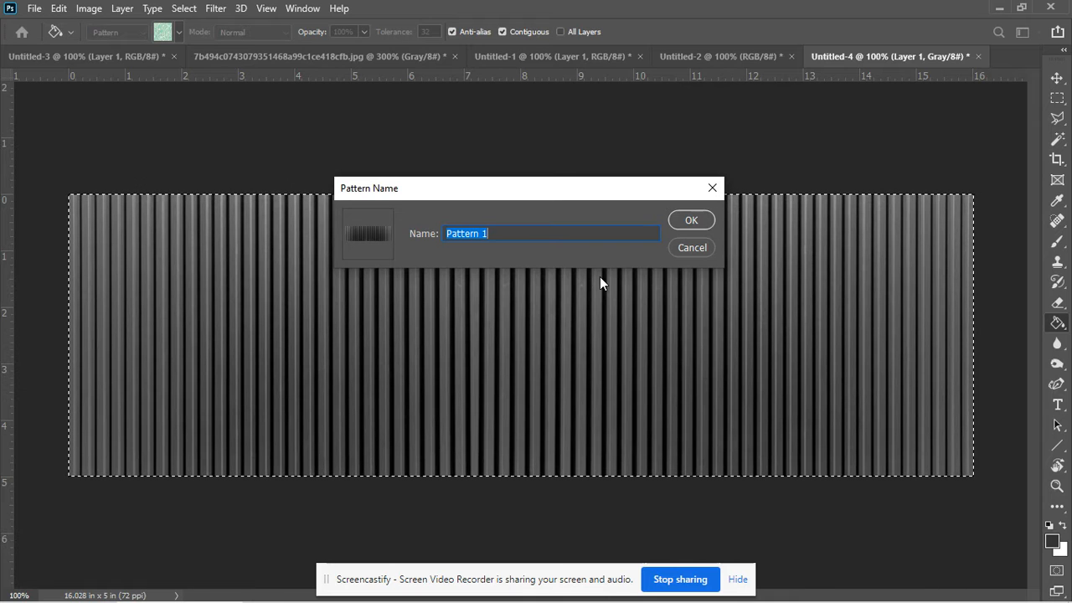
text(s)
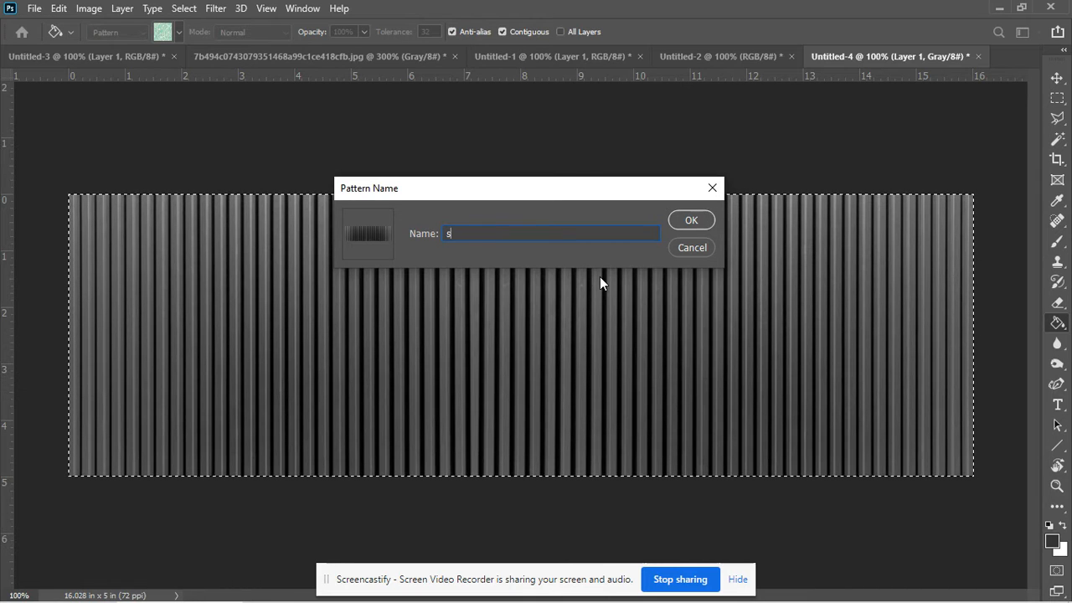
text(teel)
click(684, 223)
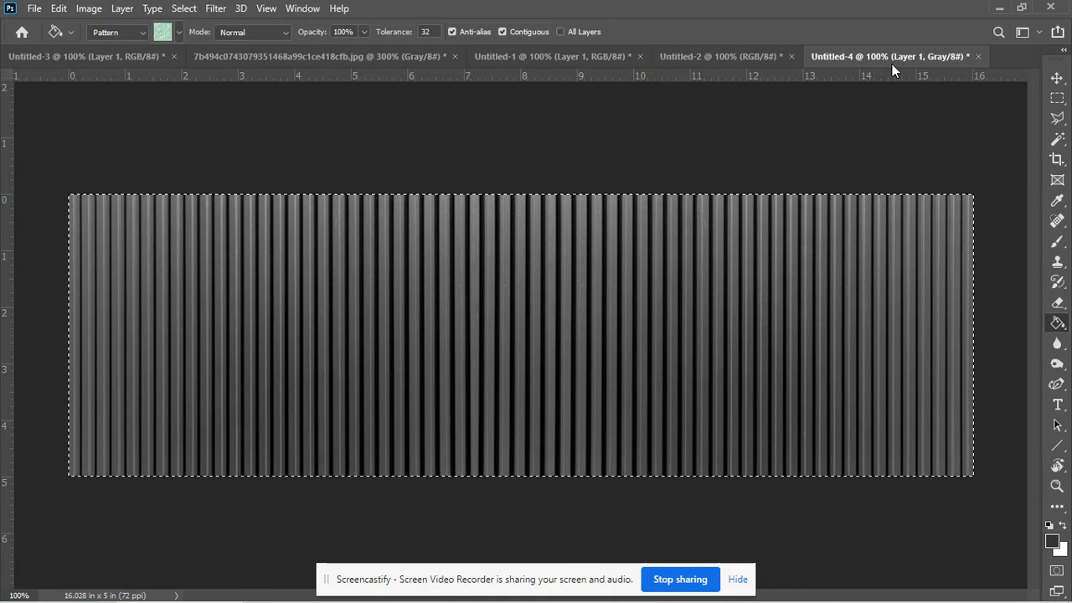
In the Untitled-2 document, fill the white background around the red fur dabs with the steel pattern.
click(733, 52)
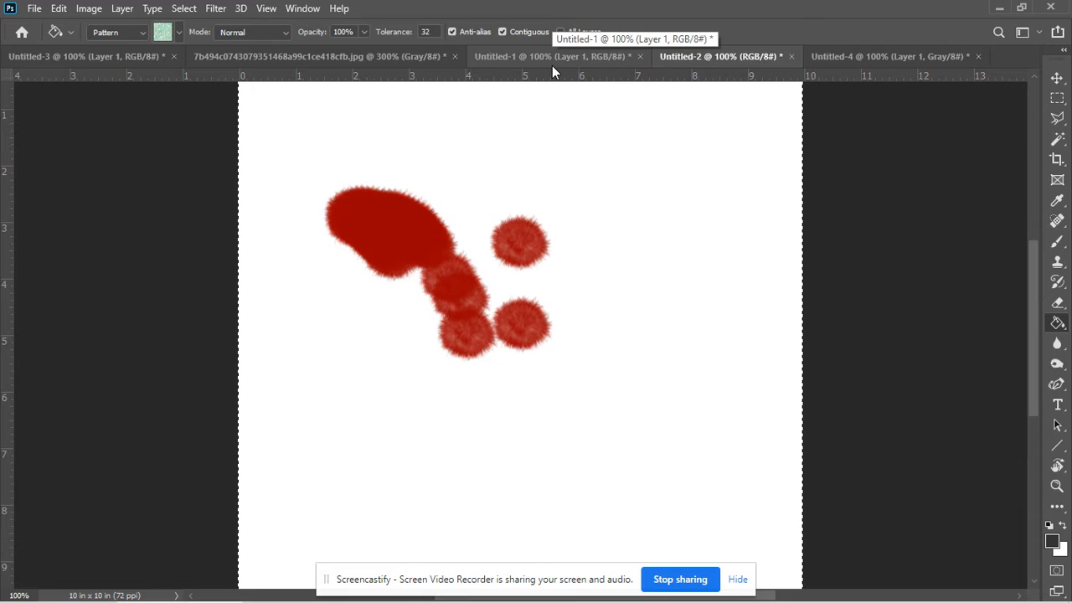
click(179, 31)
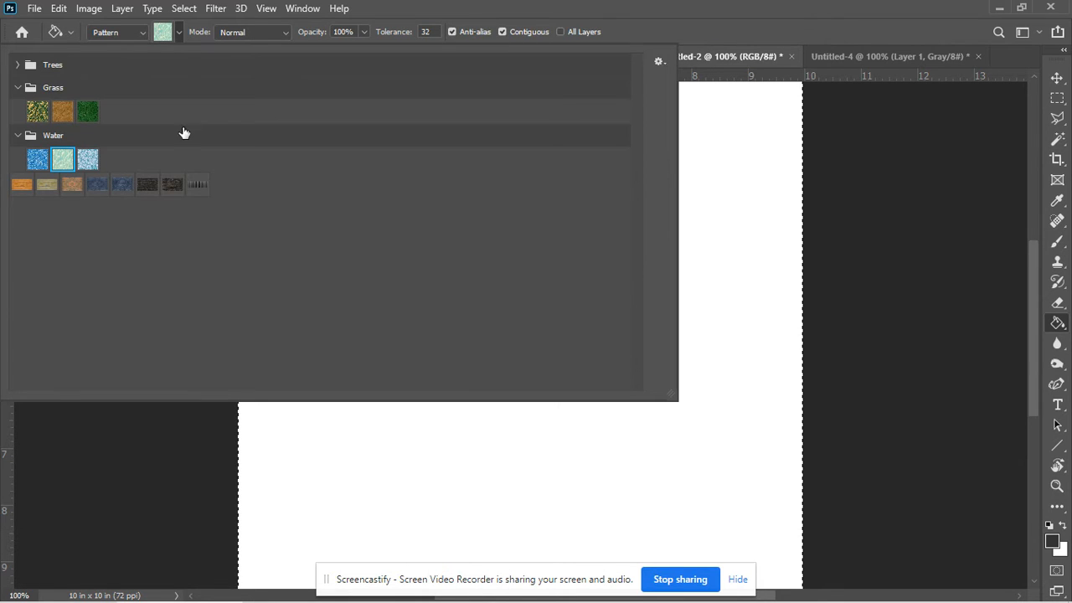
click(198, 184)
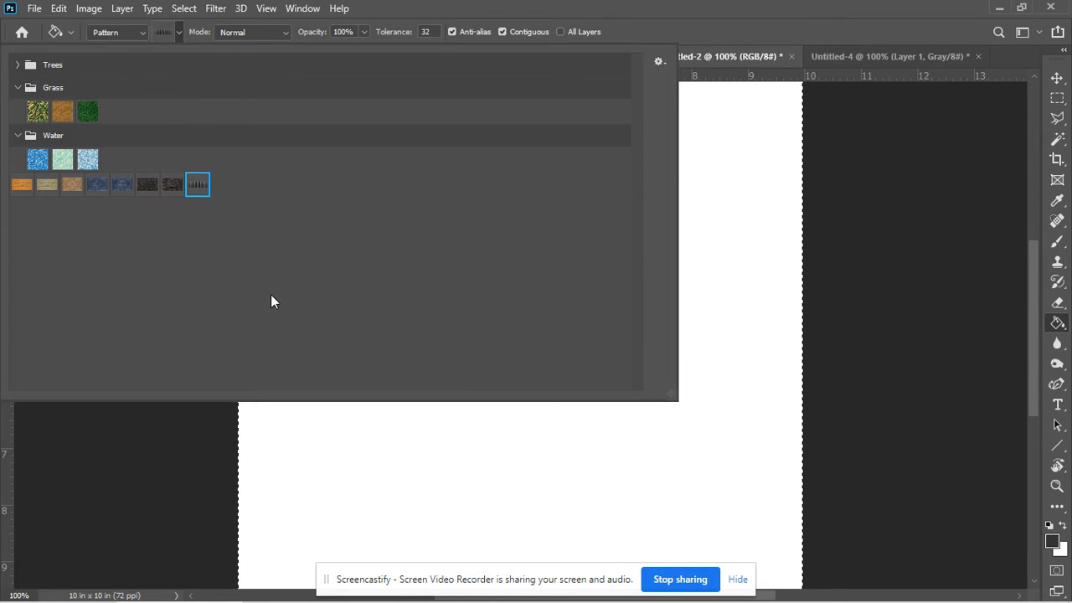
click(329, 409)
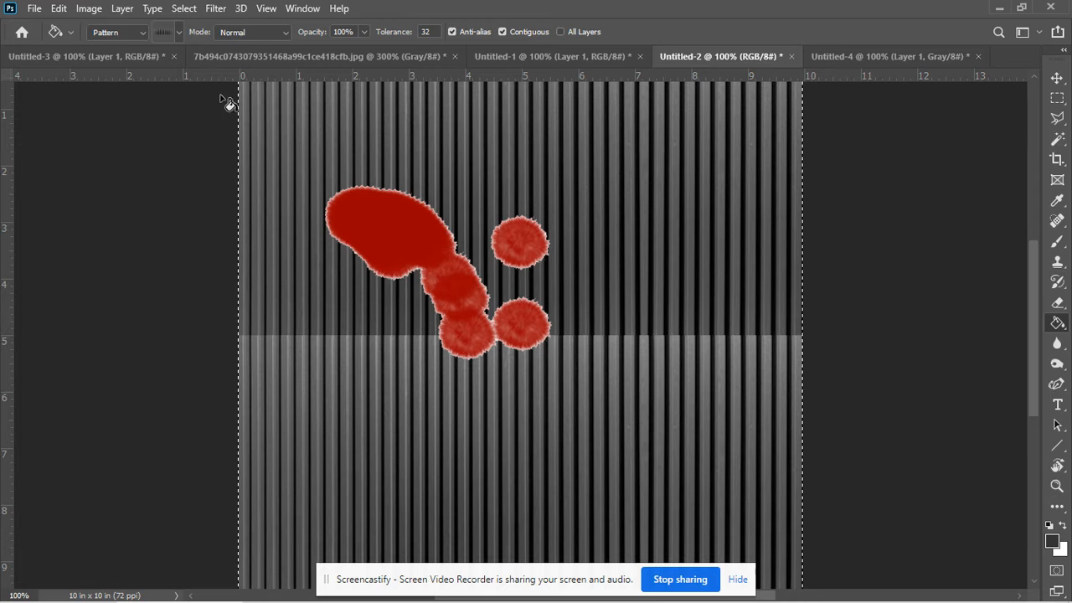
Create a new grayscale document measured in inches, 16.028 wide and 10 high, and fill its canvas with the steel pattern.
click(36, 9)
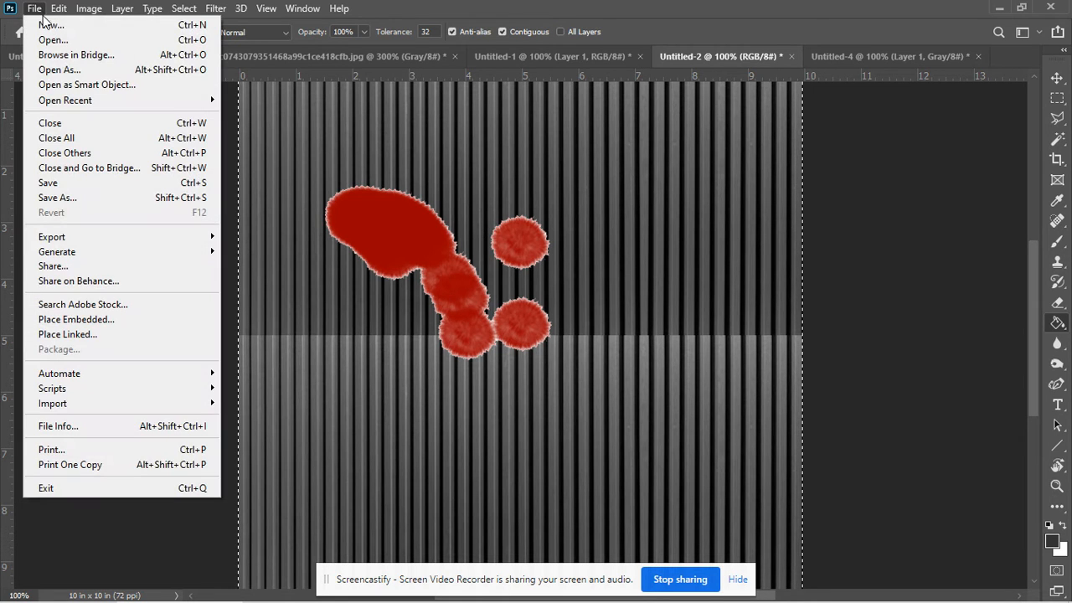
click(46, 26)
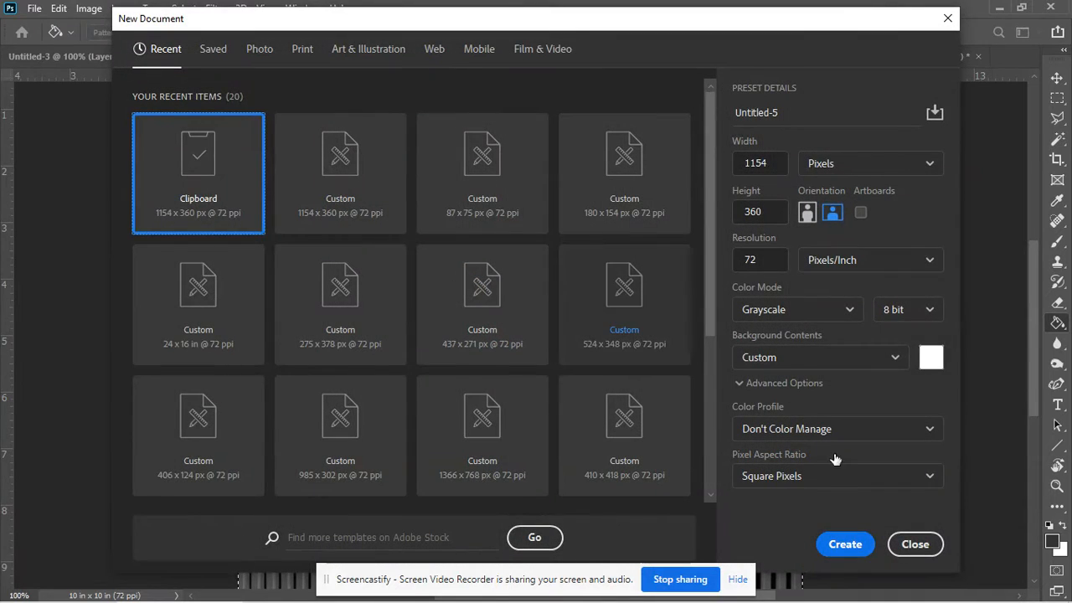
click(917, 165)
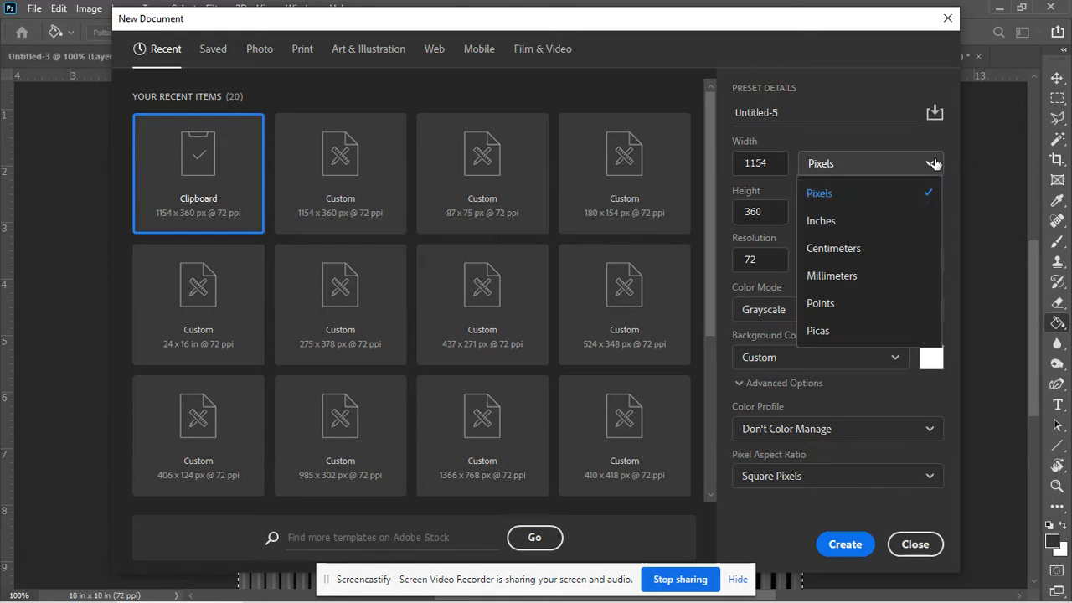
click(893, 222)
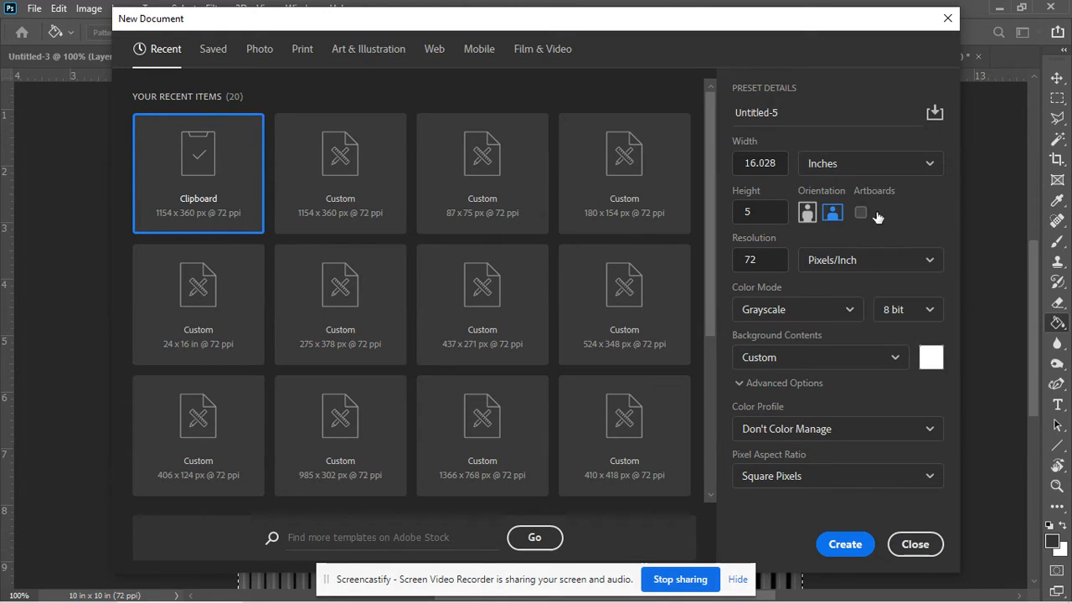
click(779, 215)
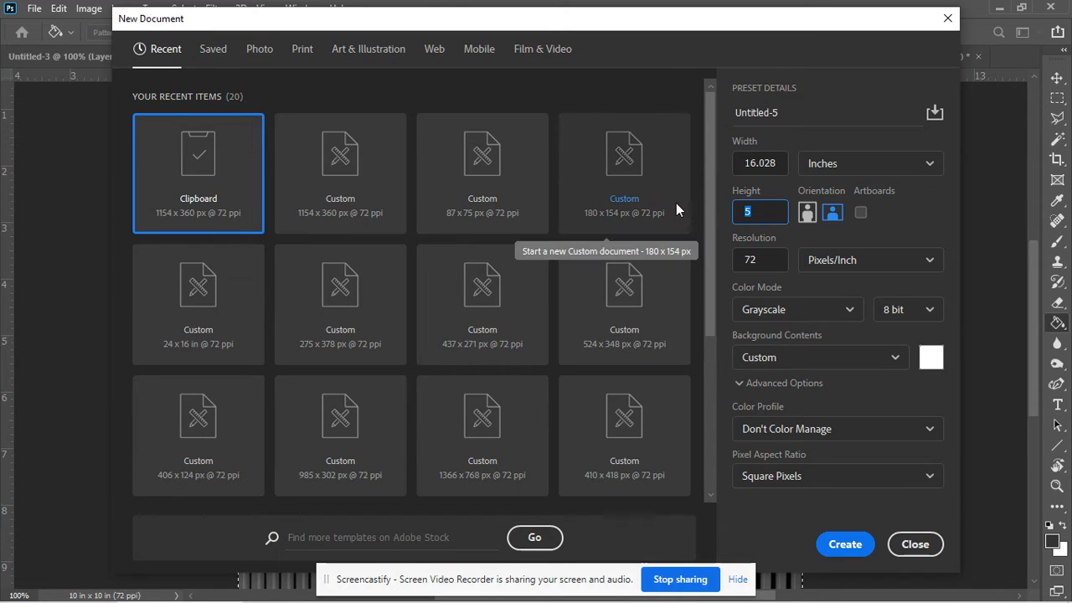
text(10)
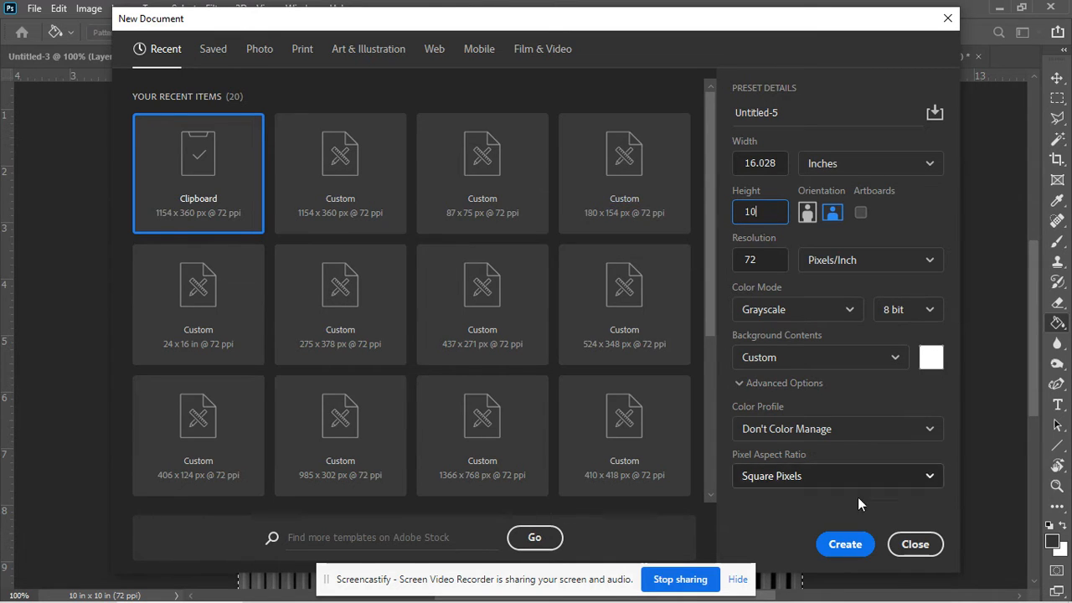
click(843, 542)
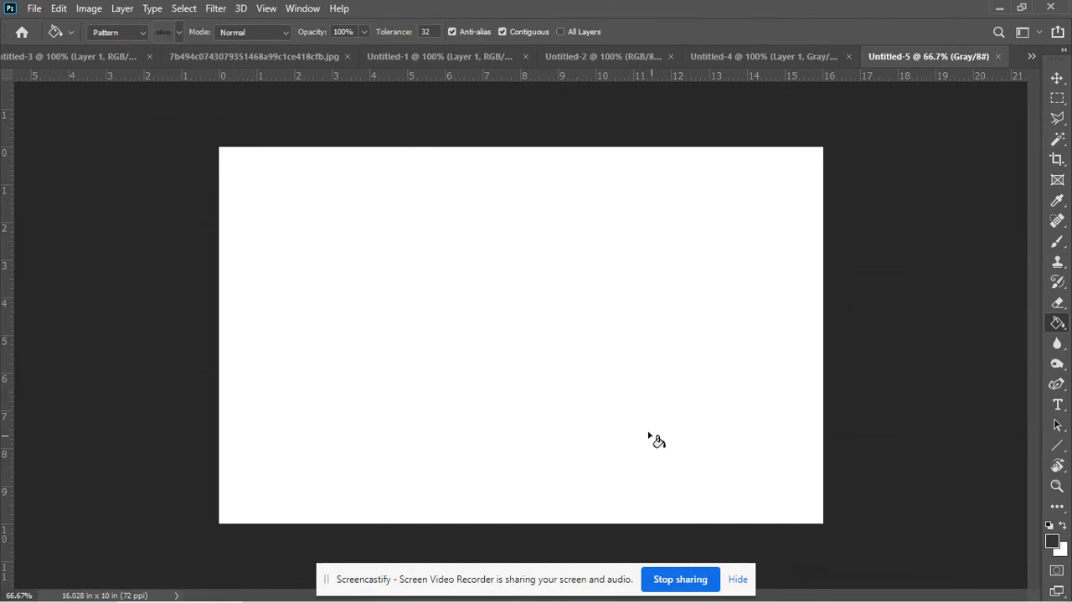
click(643, 421)
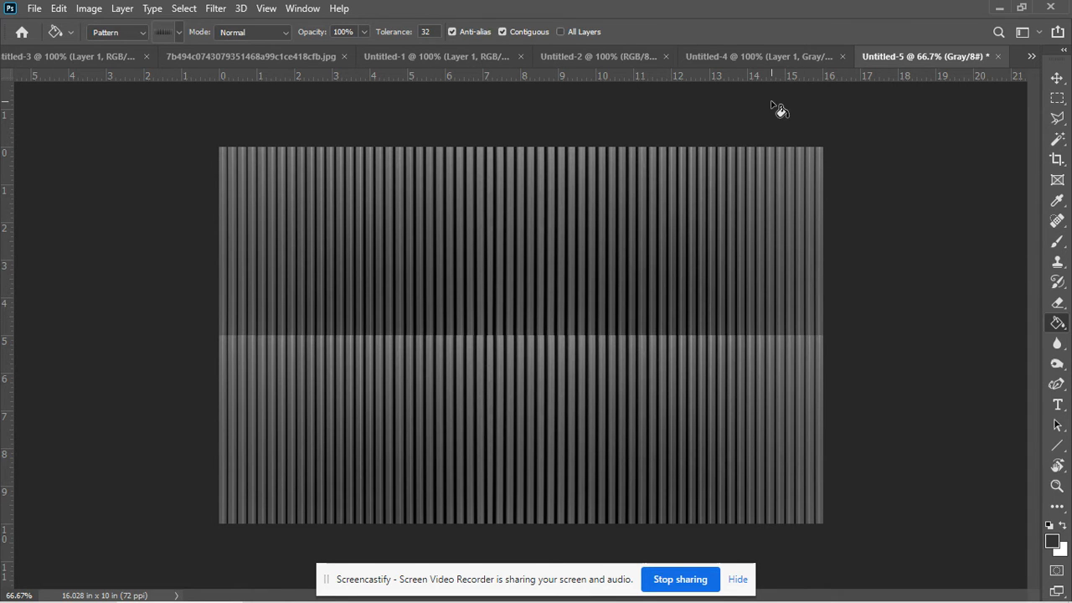
mouse_move(458, 600)
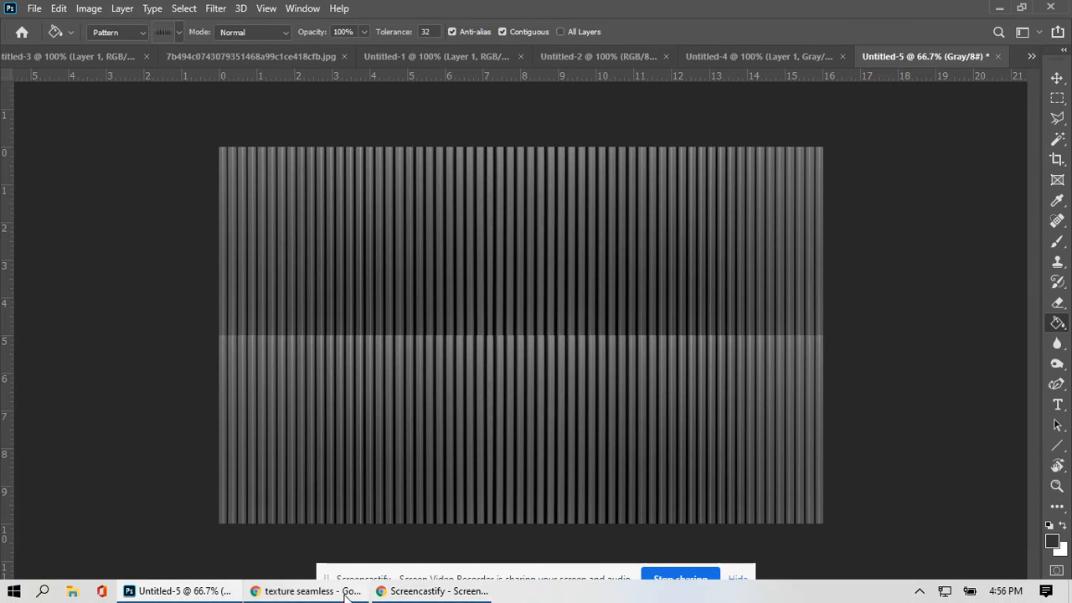
Switch to Chrome and look through the perforated metal, plastic and sawdust texture results for another image.
click(343, 591)
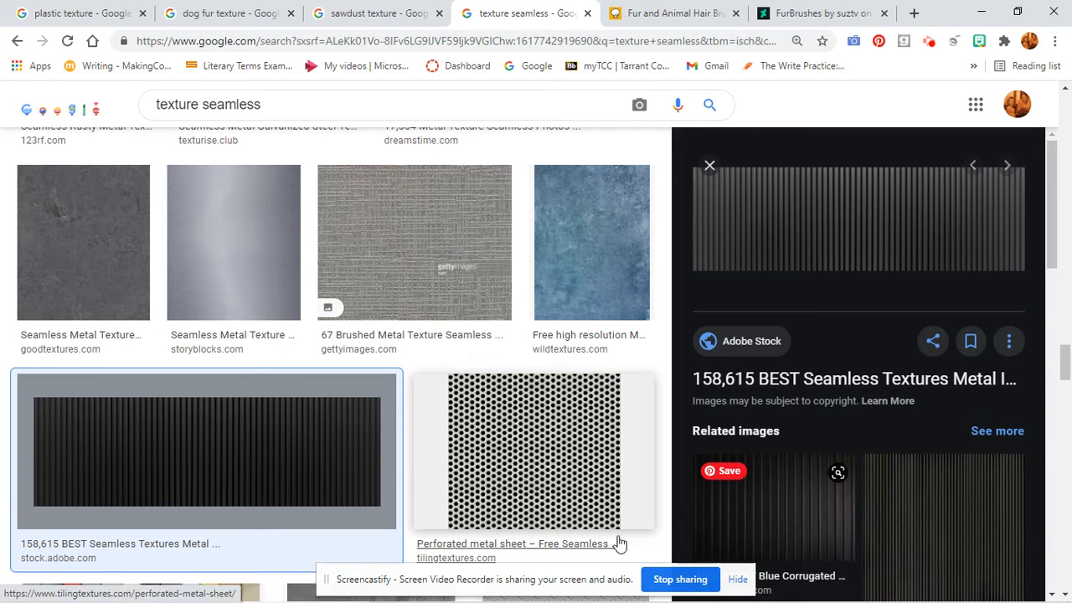
click(566, 519)
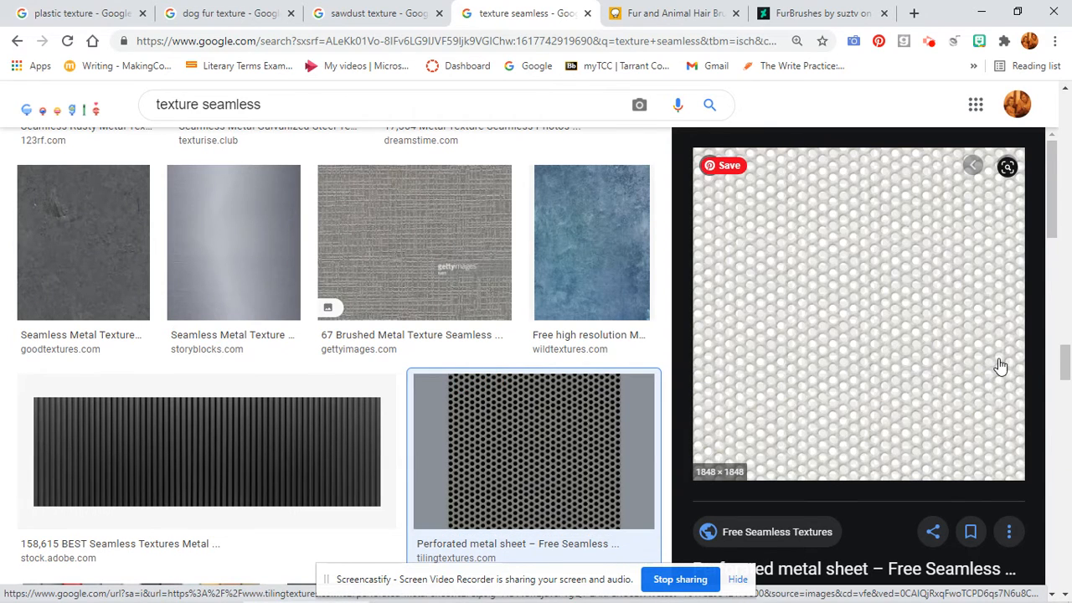
right_click(960, 306)
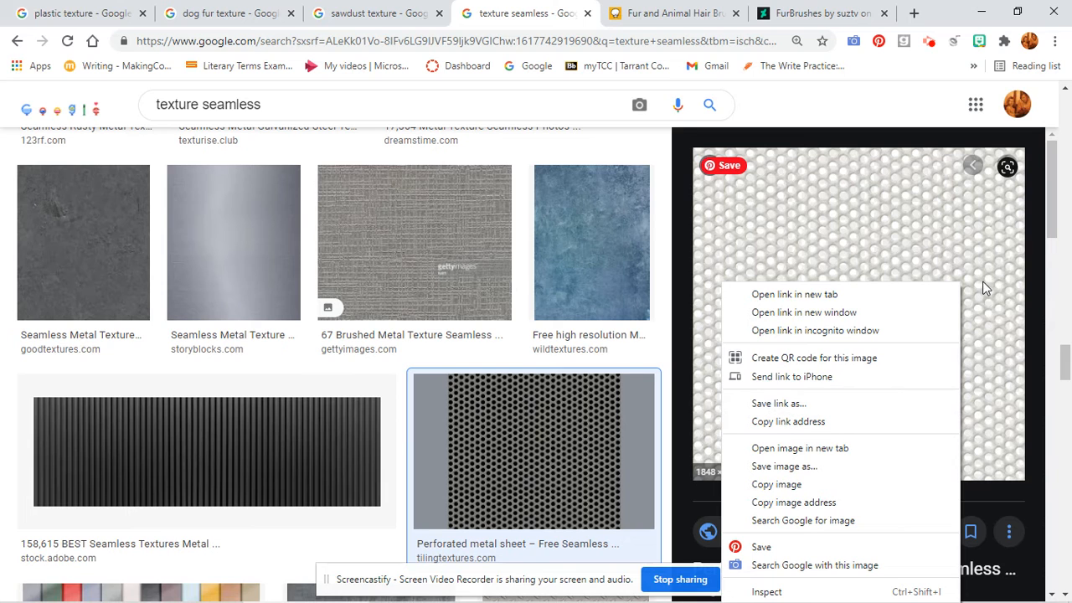
click(17, 44)
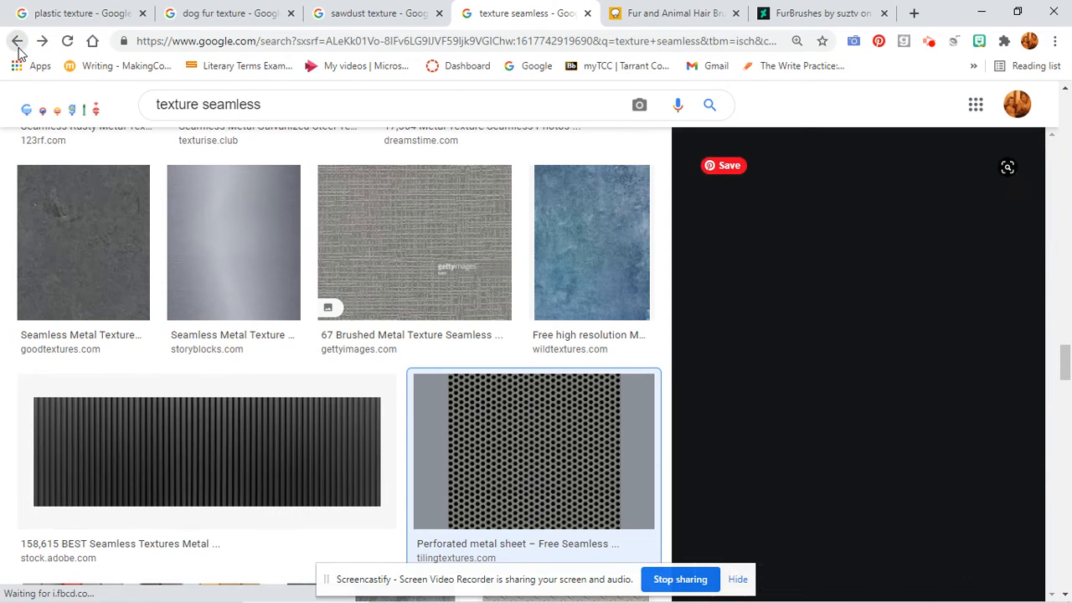
click(48, 28)
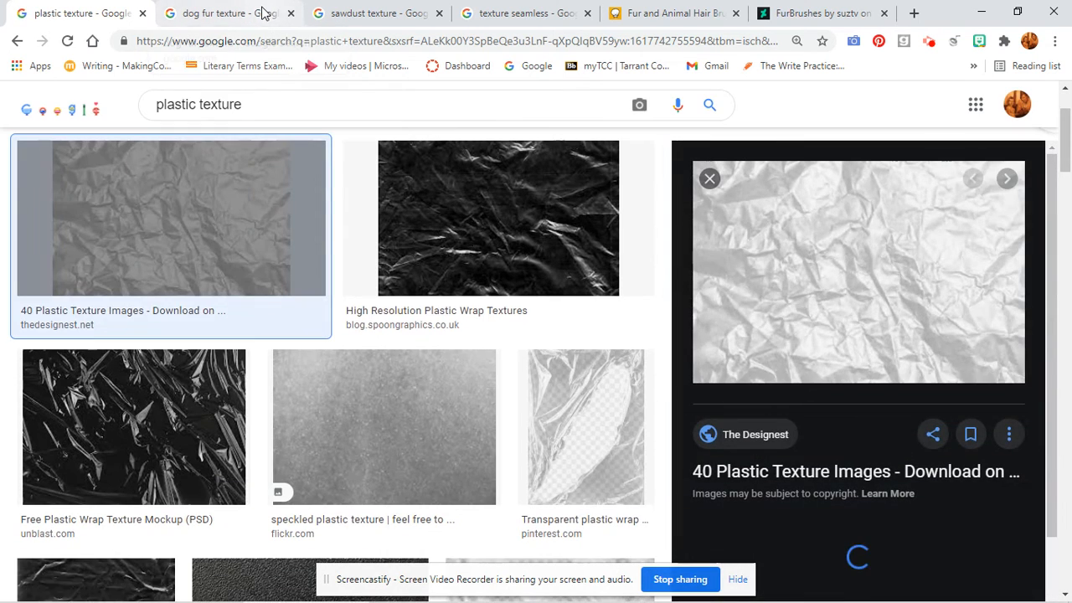
click(263, 13)
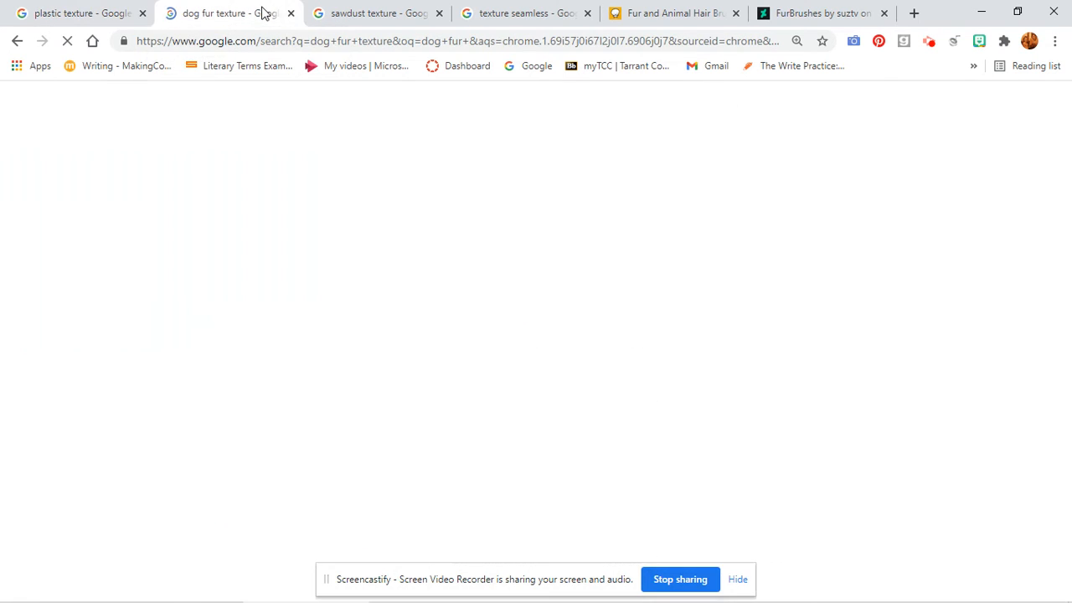
click(391, 21)
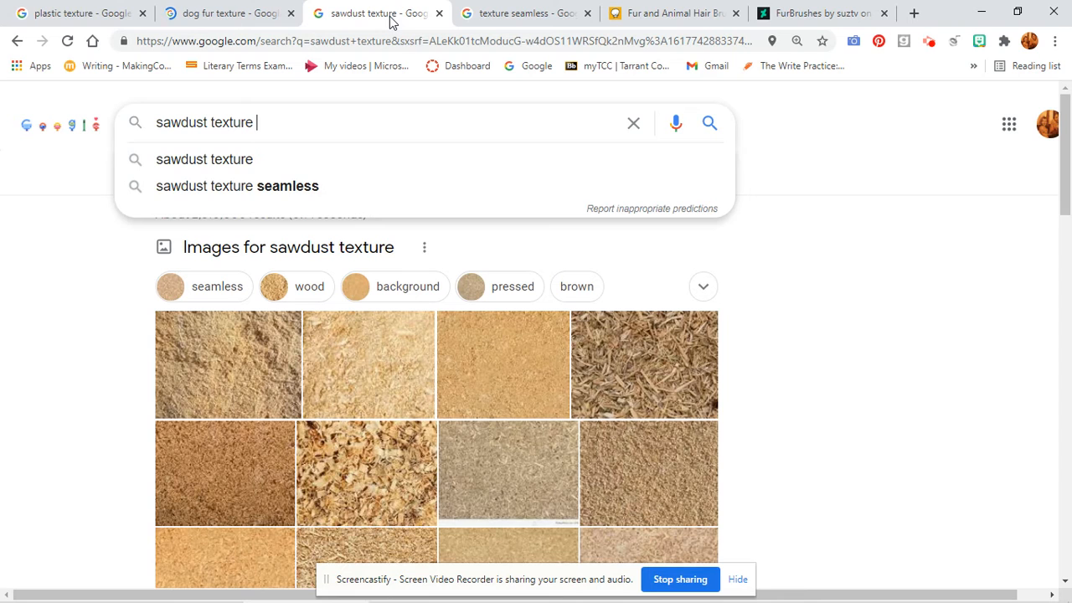
Open the black-and-white spotted fur image from the dog fur texture results and copy it.
click(263, 17)
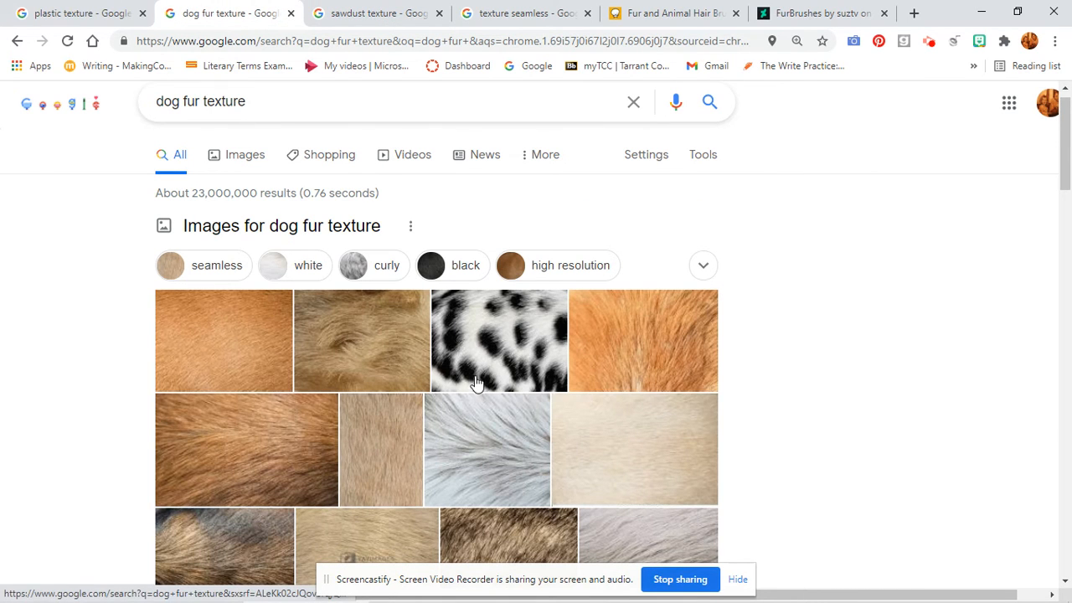
click(508, 350)
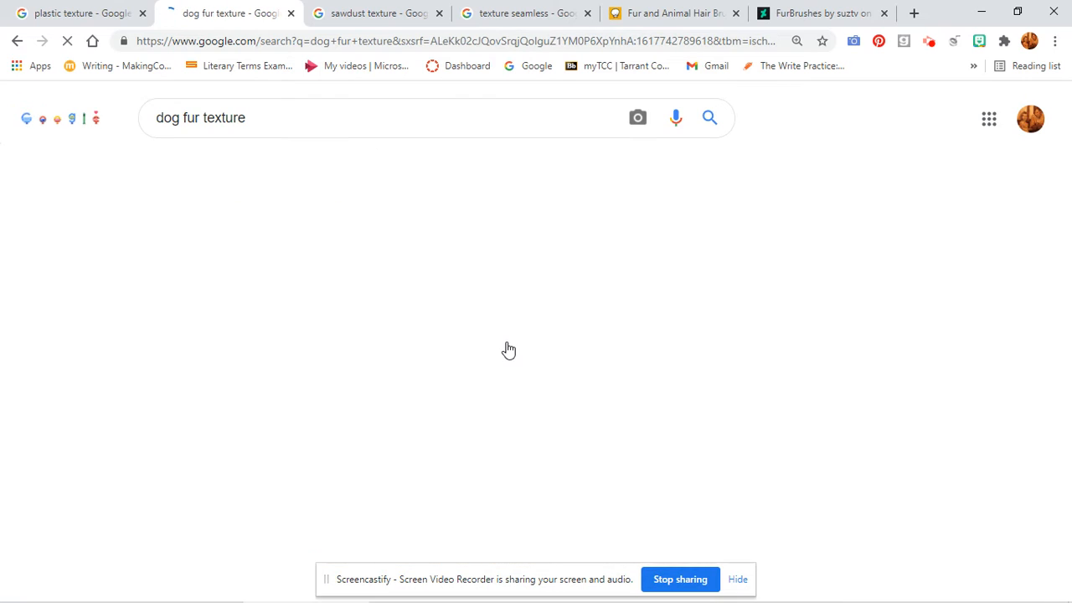
click(100, 335)
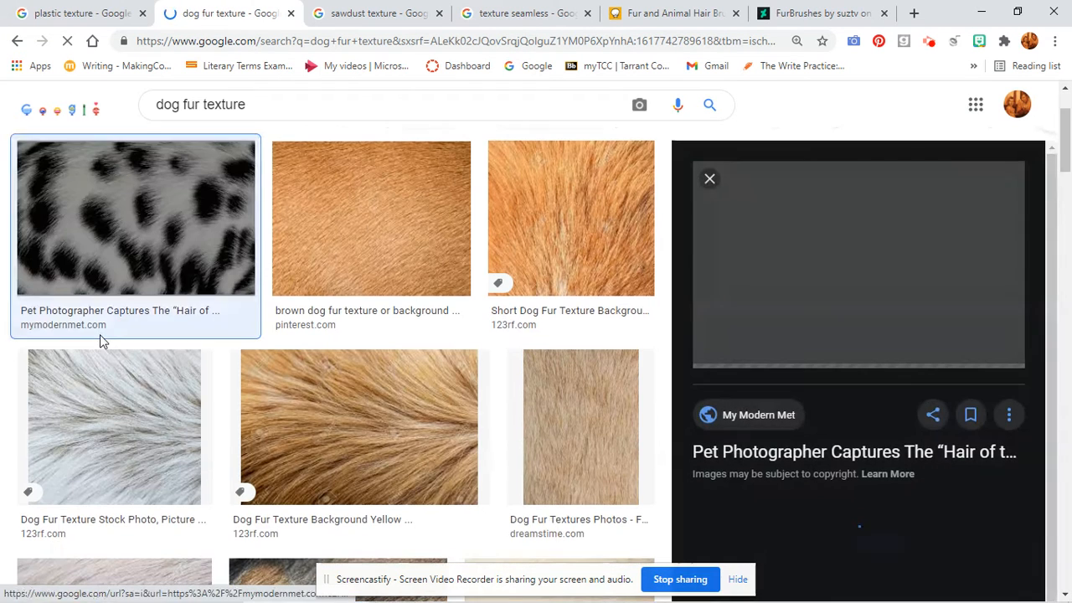
right_click(120, 253)
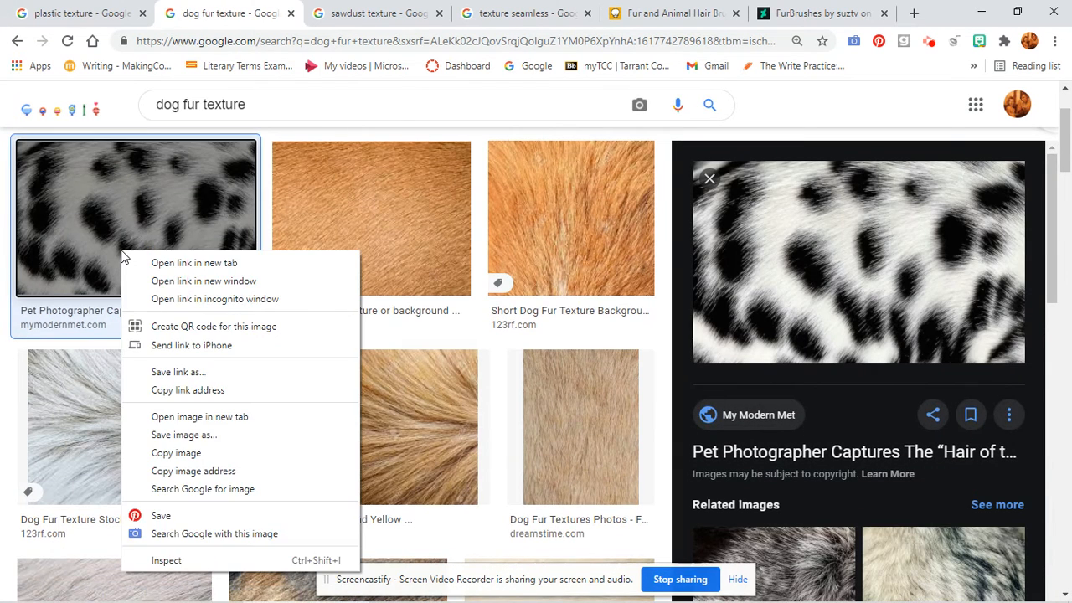
click(168, 453)
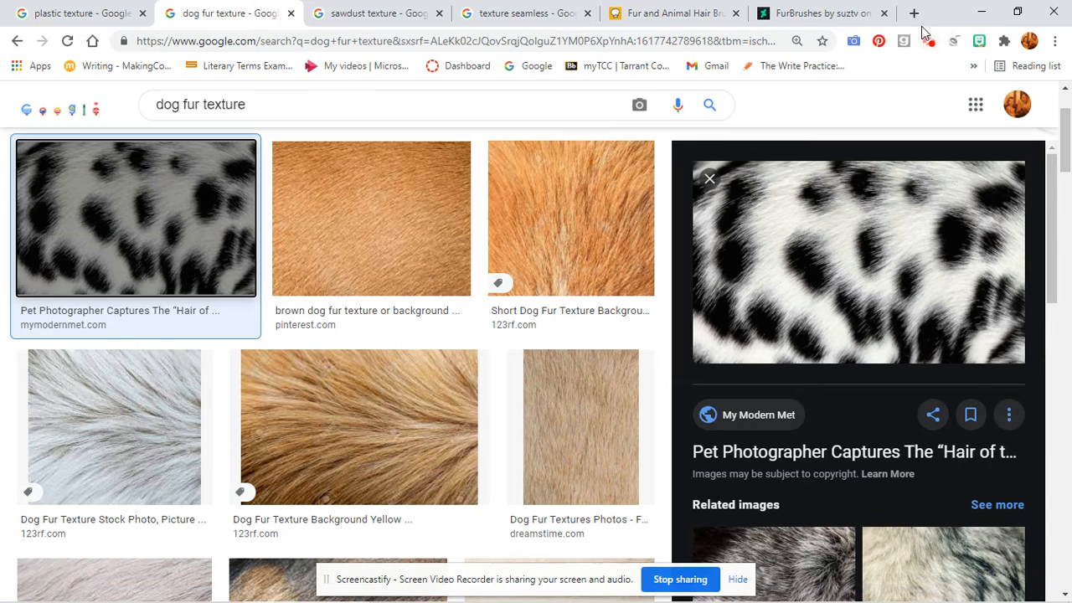
Switch to Photoshop, create a new 288 x 175 px RGB document from the Clipboard preset and paste the copied spotted fur into it.
mouse_move(521, 598)
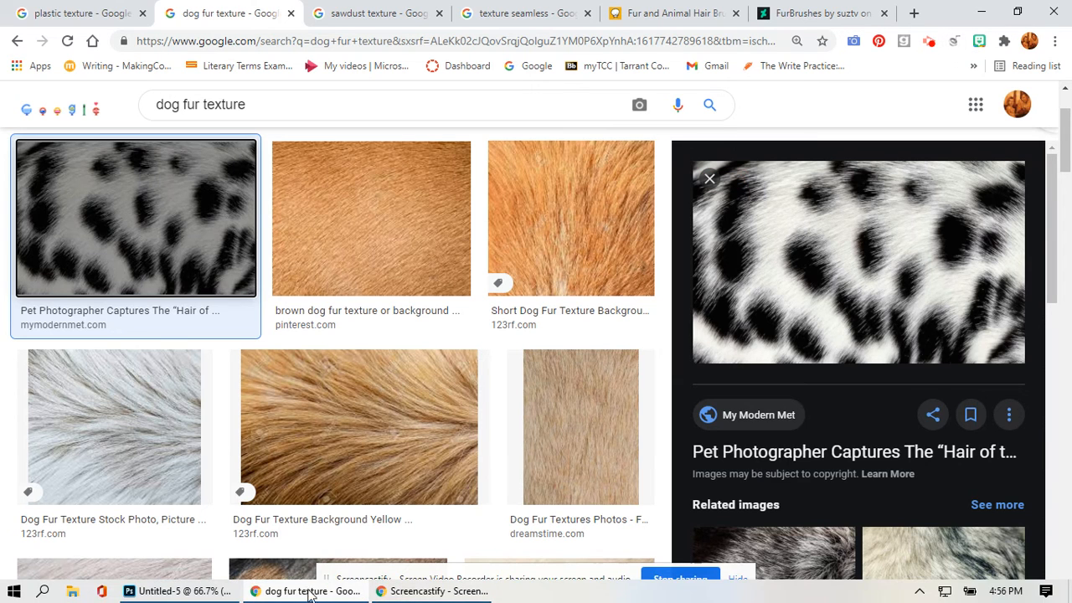
click(213, 592)
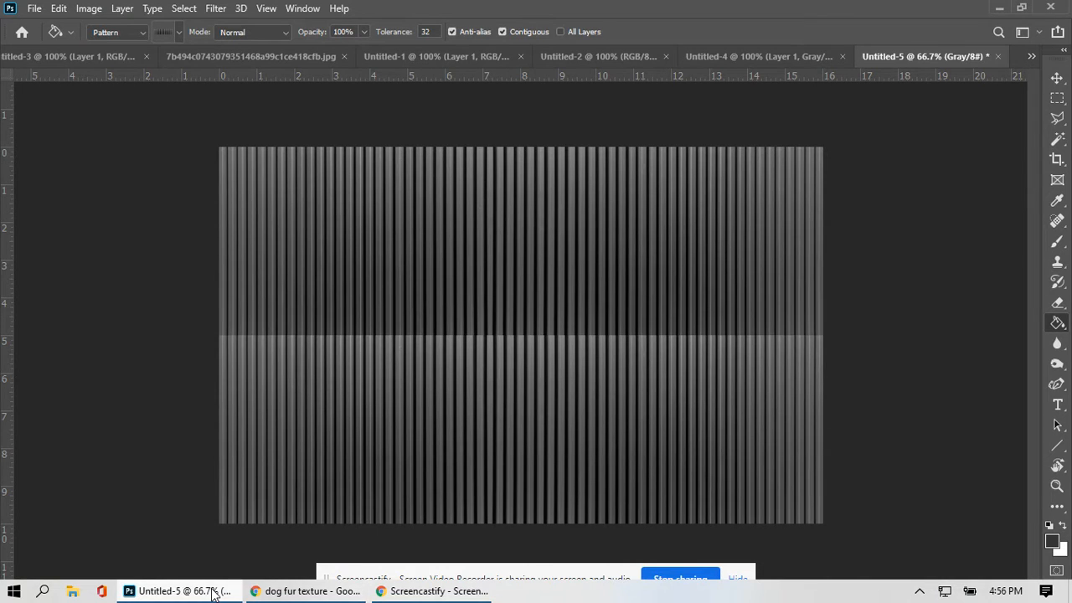
click(37, 10)
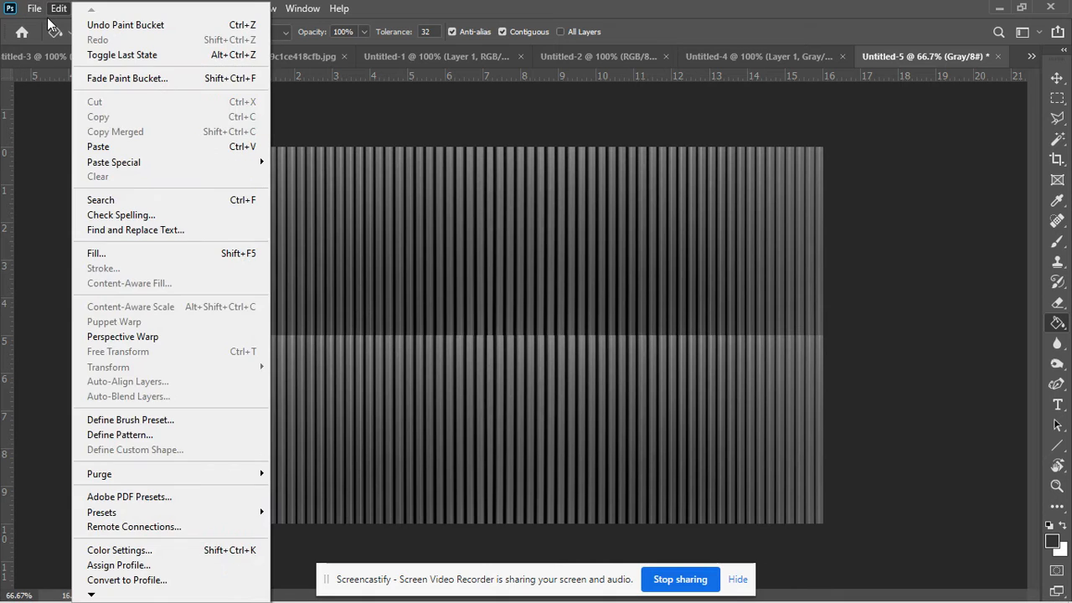
click(48, 19)
click(36, 11)
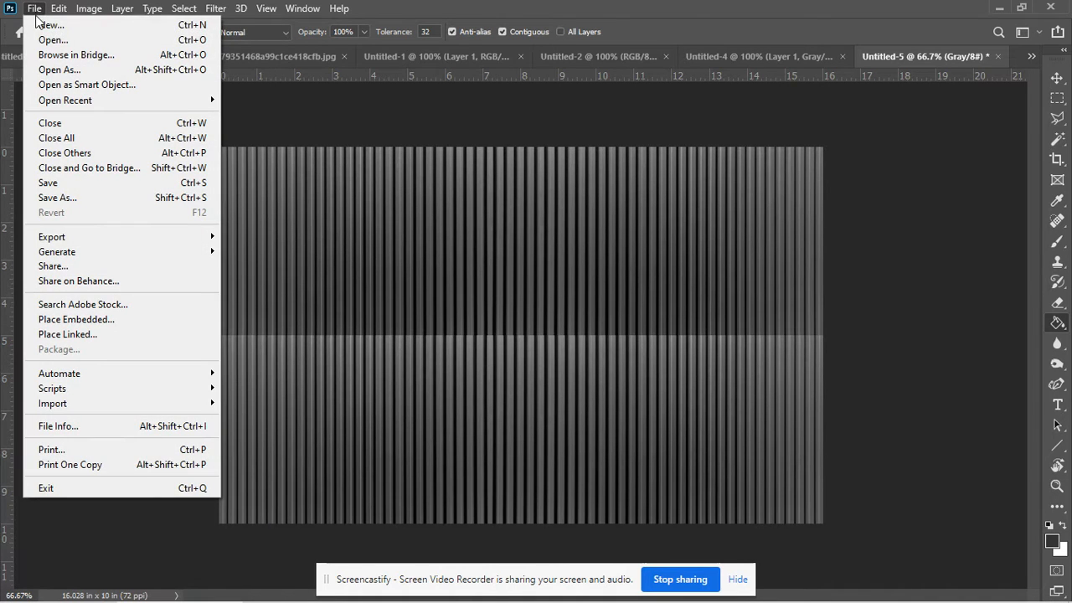
click(36, 25)
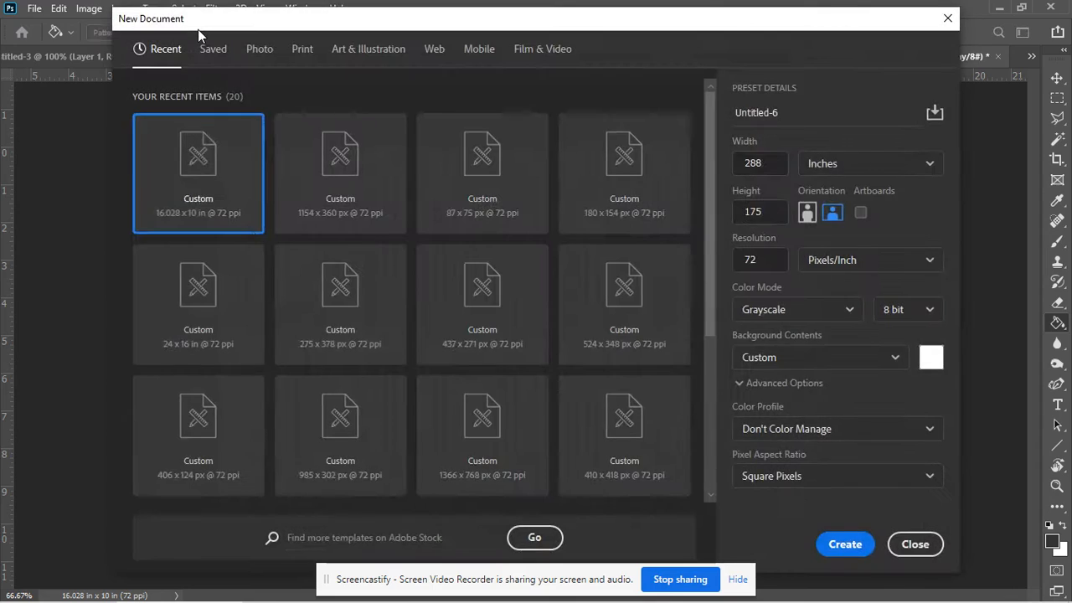
click(845, 545)
right_click(583, 372)
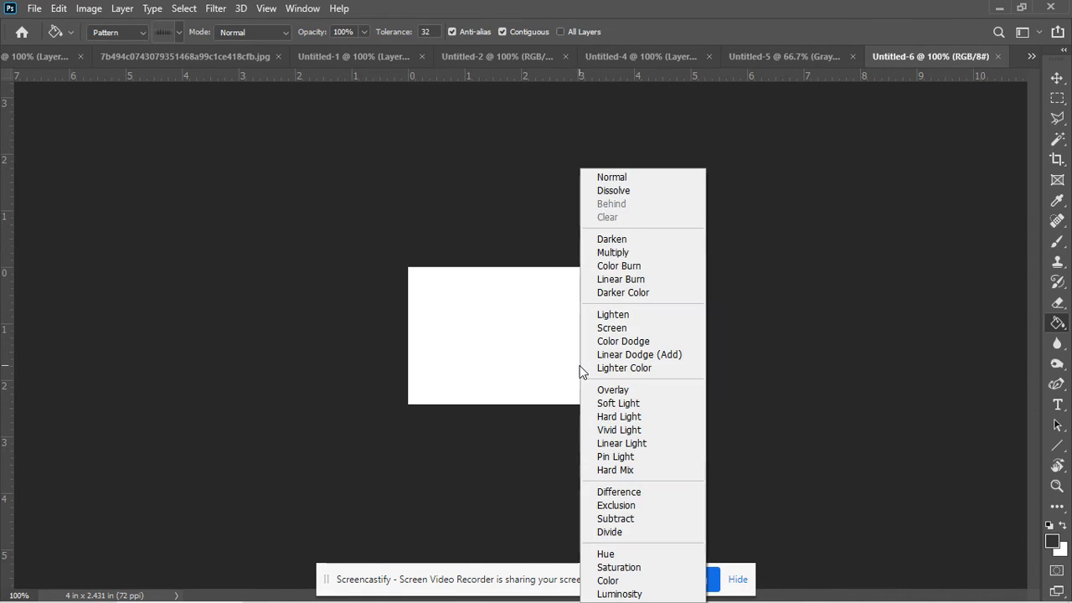
click(527, 342)
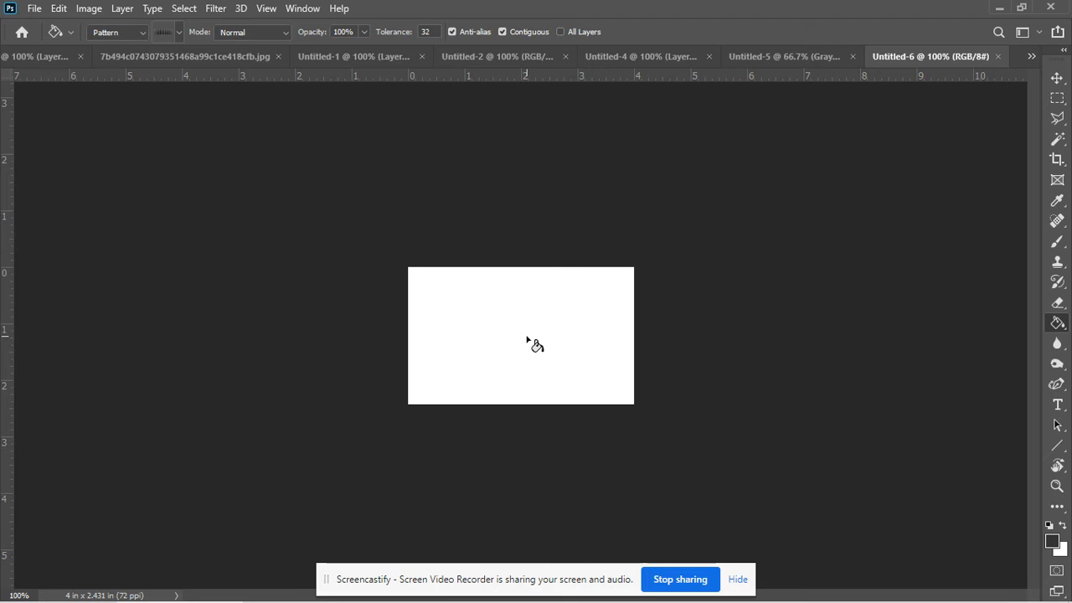
click(527, 342)
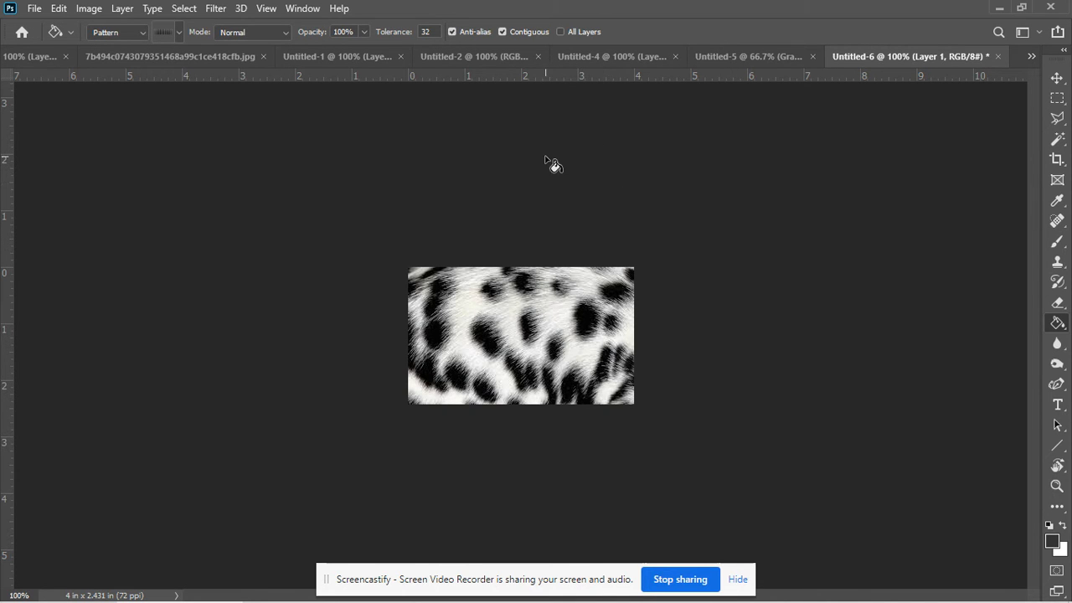
click(89, 10)
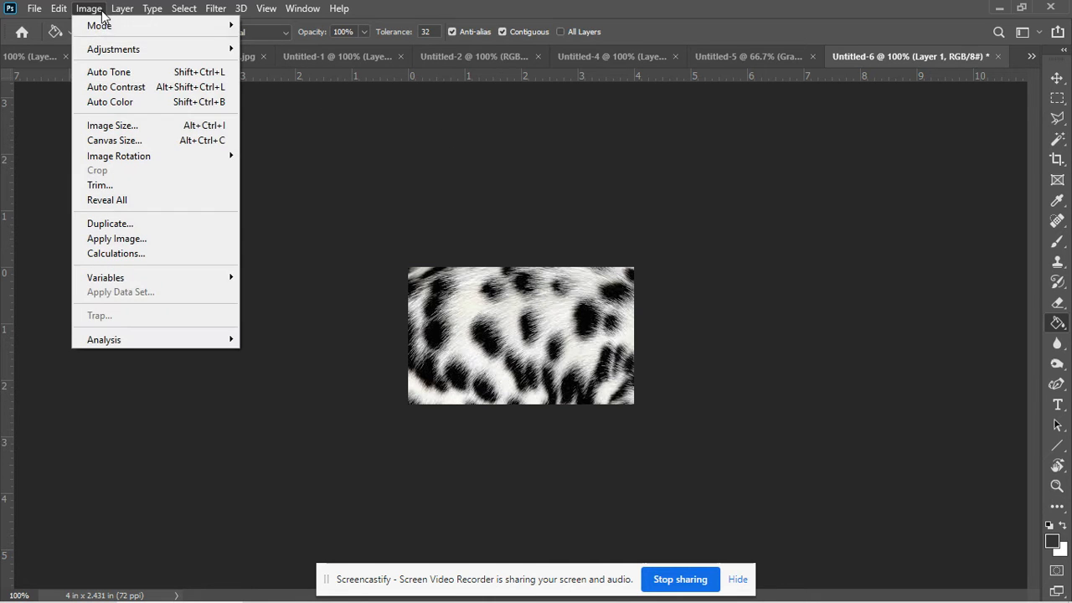
click(100, 126)
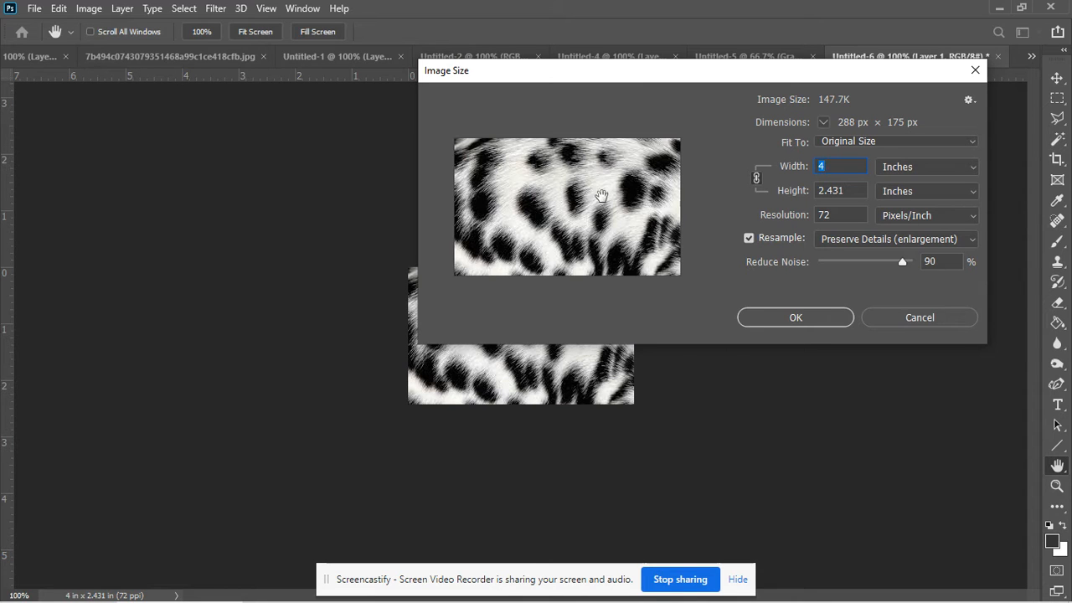
click(779, 317)
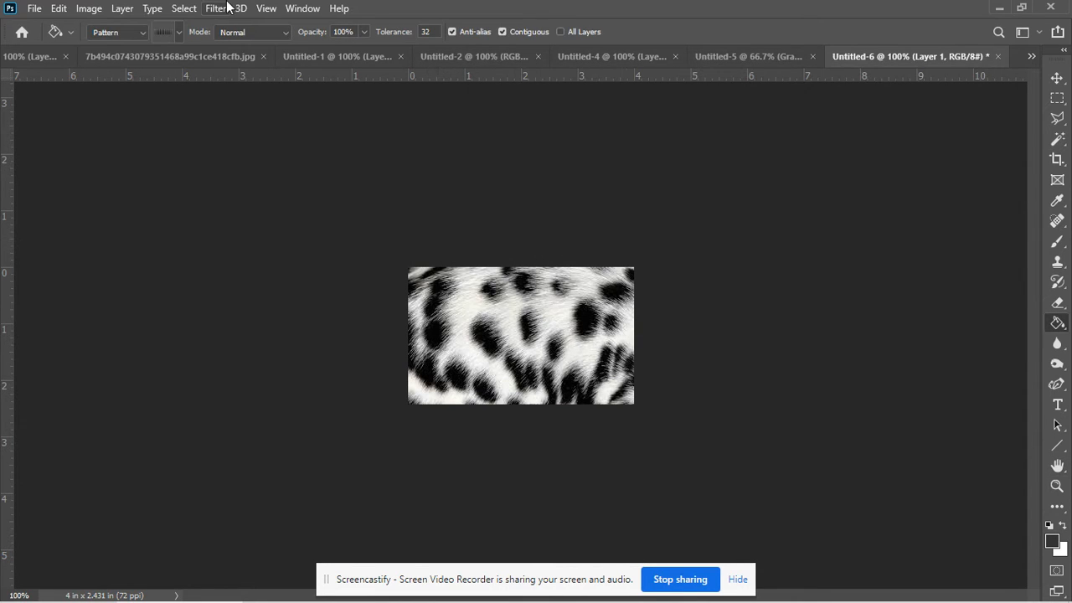
Widen the canvas to 8 inches with the spotted fur anchored at the left, adding white space on the right.
click(92, 9)
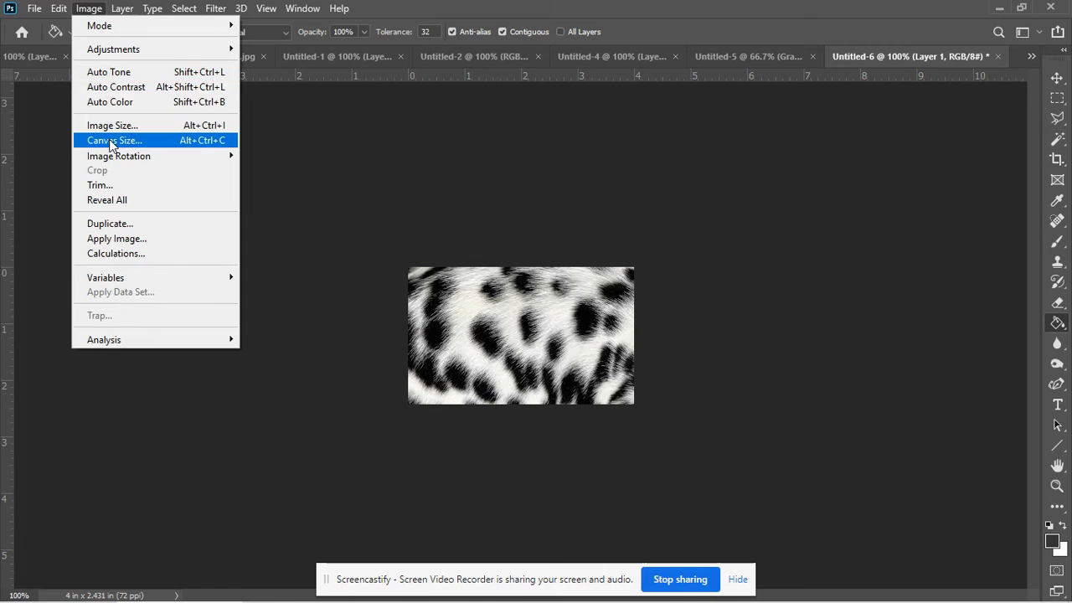
click(109, 140)
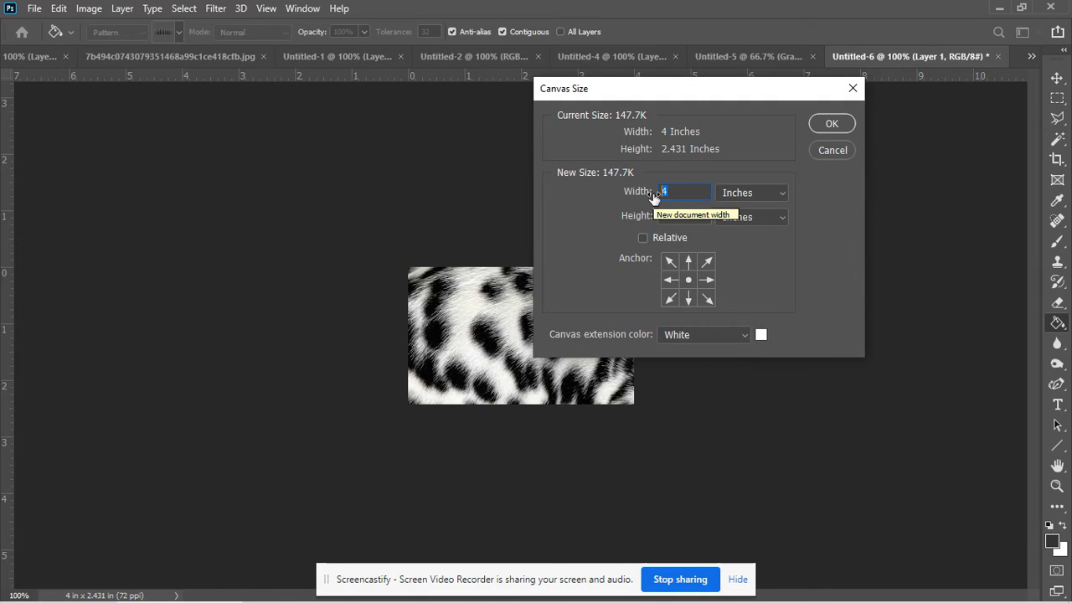
text(8)
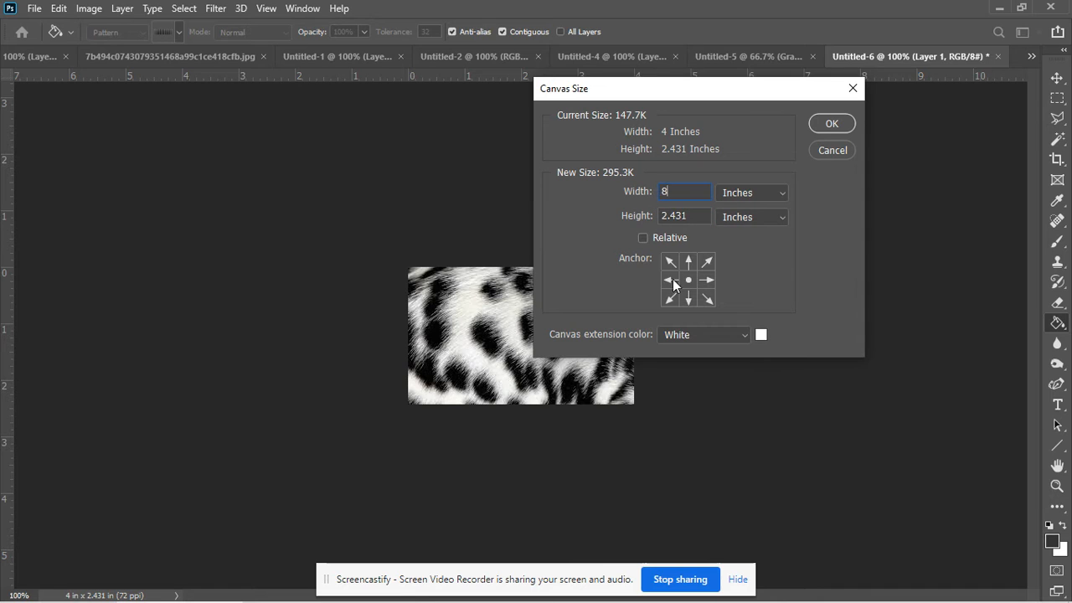
click(840, 123)
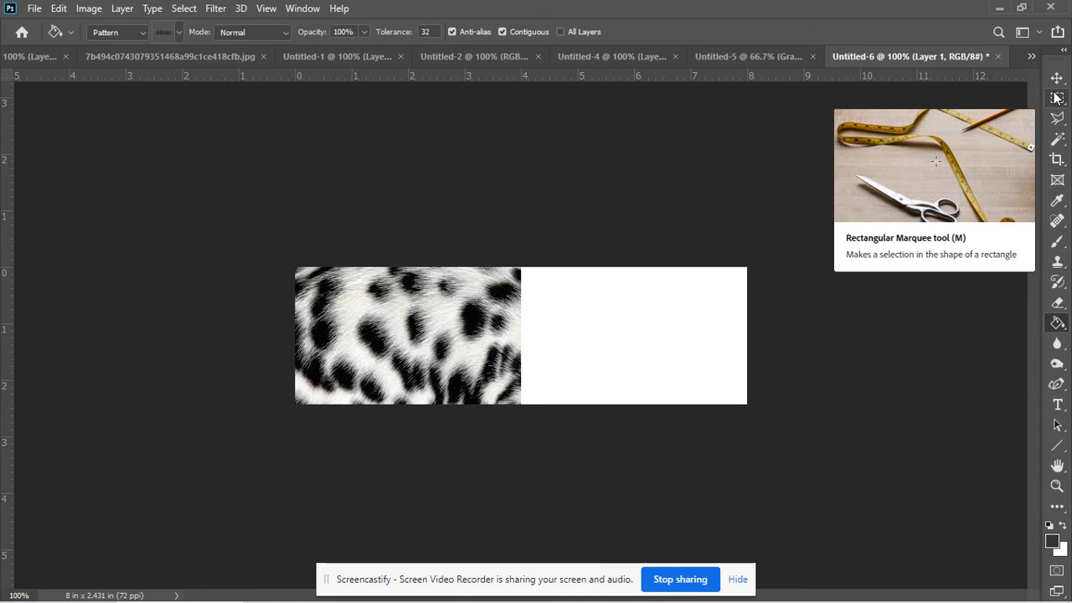
Select the white half of the canvas with the Magic Wand and invert the selection to the spotted fur half.
click(1057, 140)
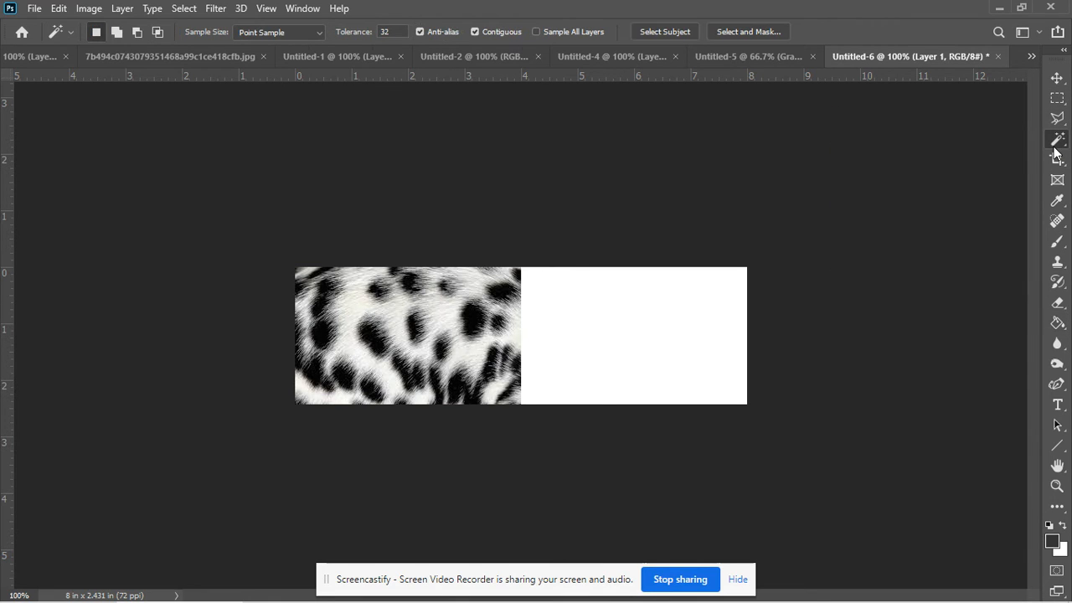
click(625, 326)
click(194, 9)
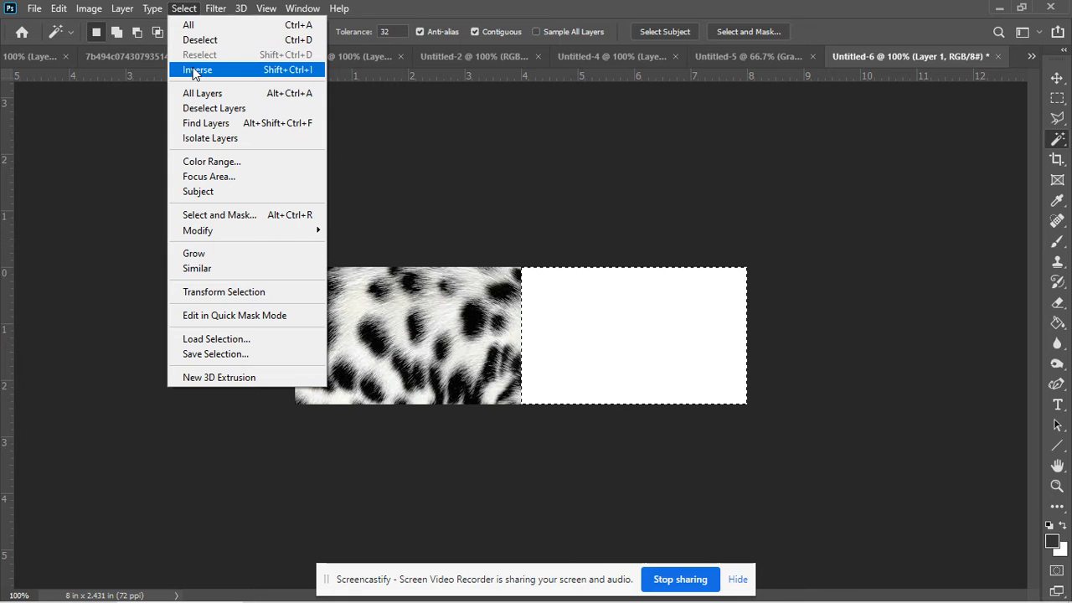
click(193, 69)
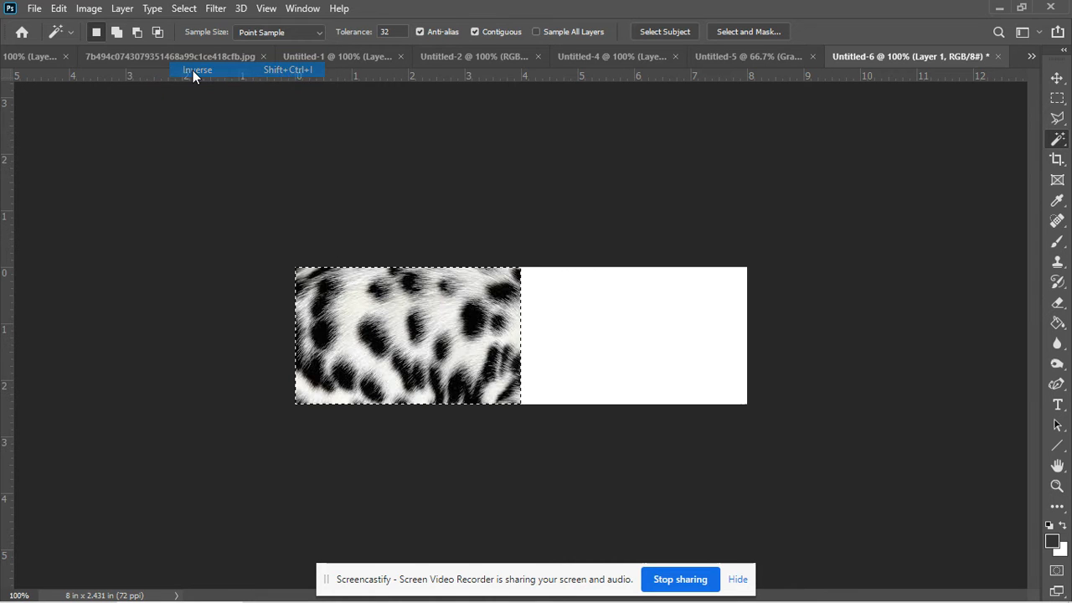
Copy the selected spotted fur, paste it as a new layer and move it over the white right half of the canvas.
click(64, 9)
click(96, 118)
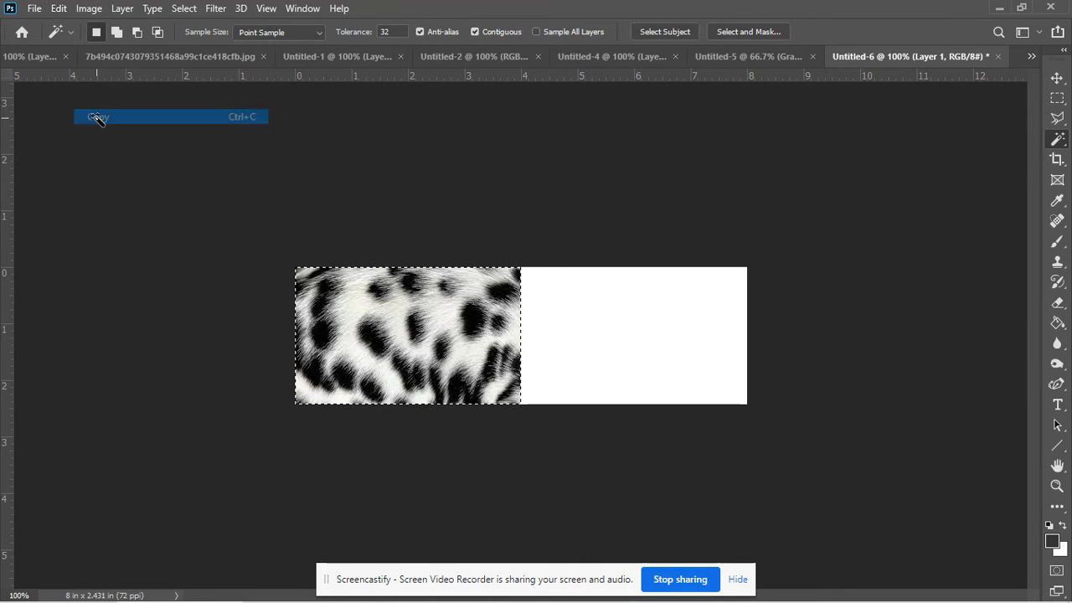
click(59, 10)
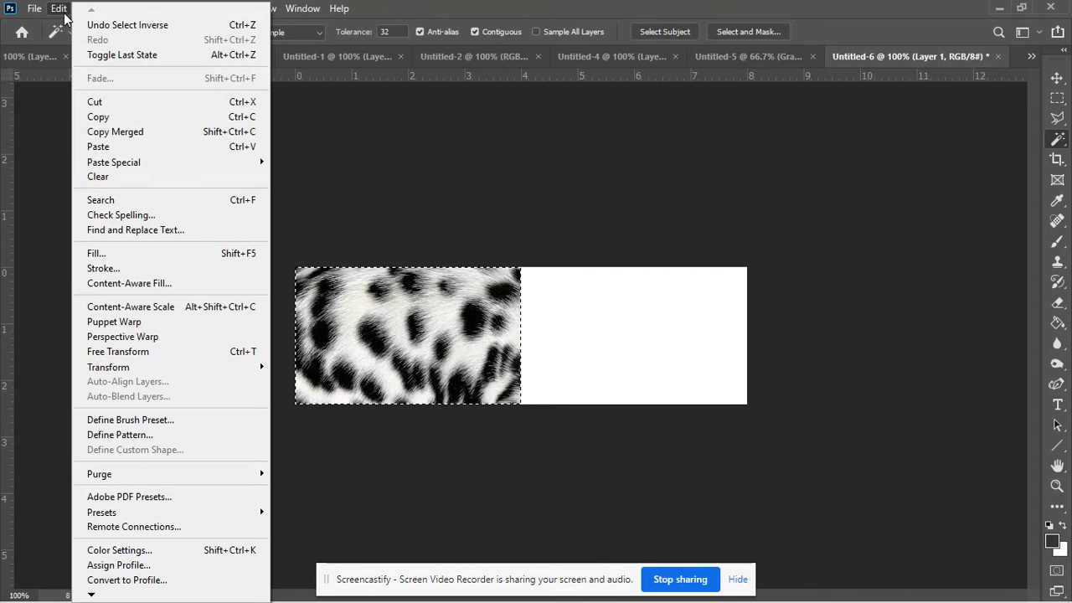
click(99, 147)
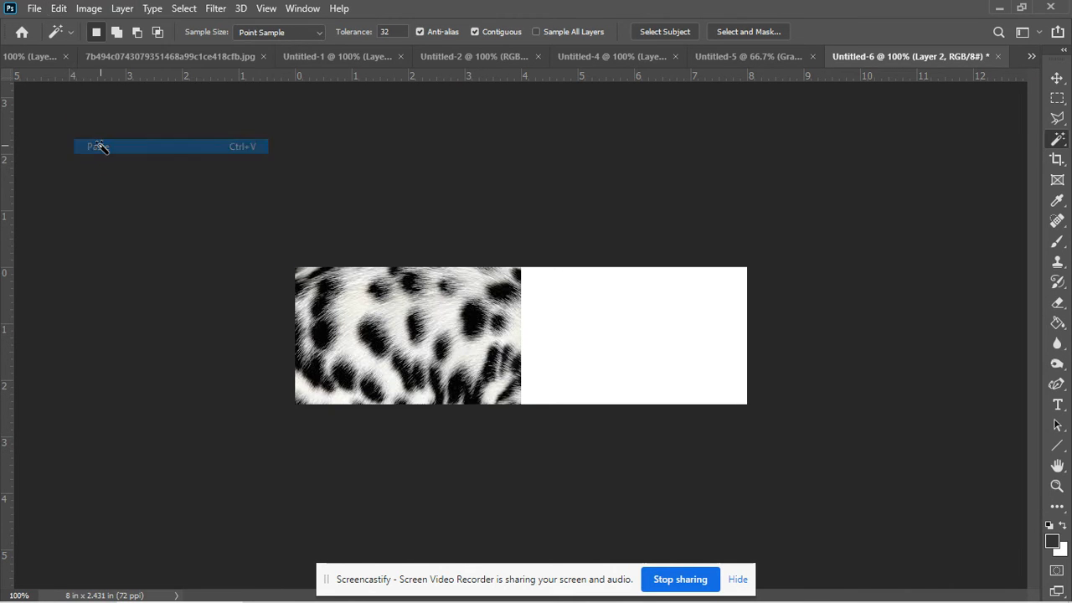
click(1064, 77)
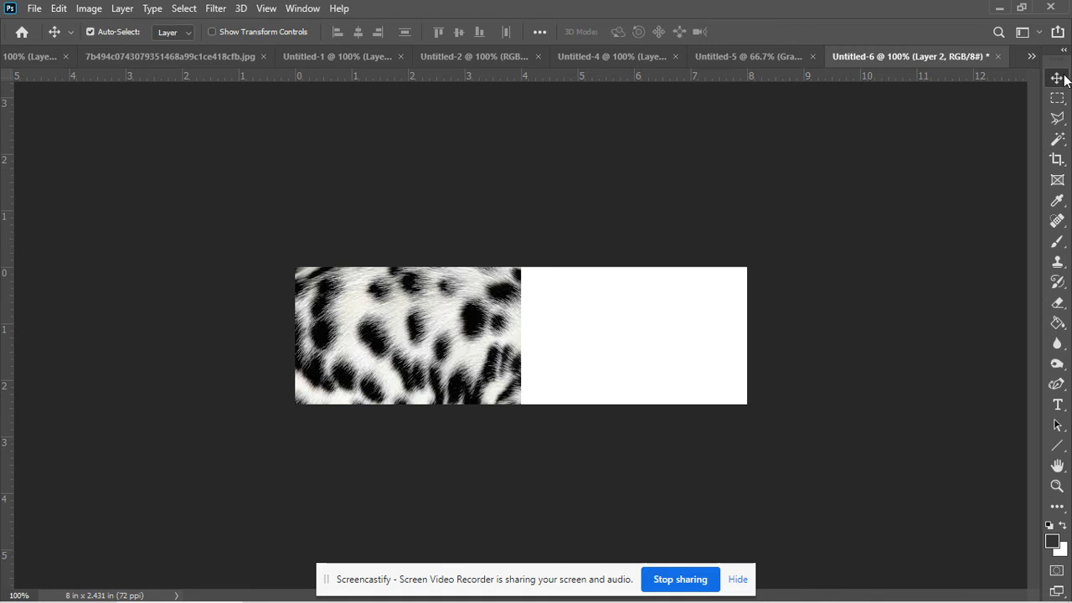
drag(503, 343, 727, 336)
Flip the right-hand fur copy horizontally, align it flush with the canvas's right edge, and merge it into the layer below.
click(59, 8)
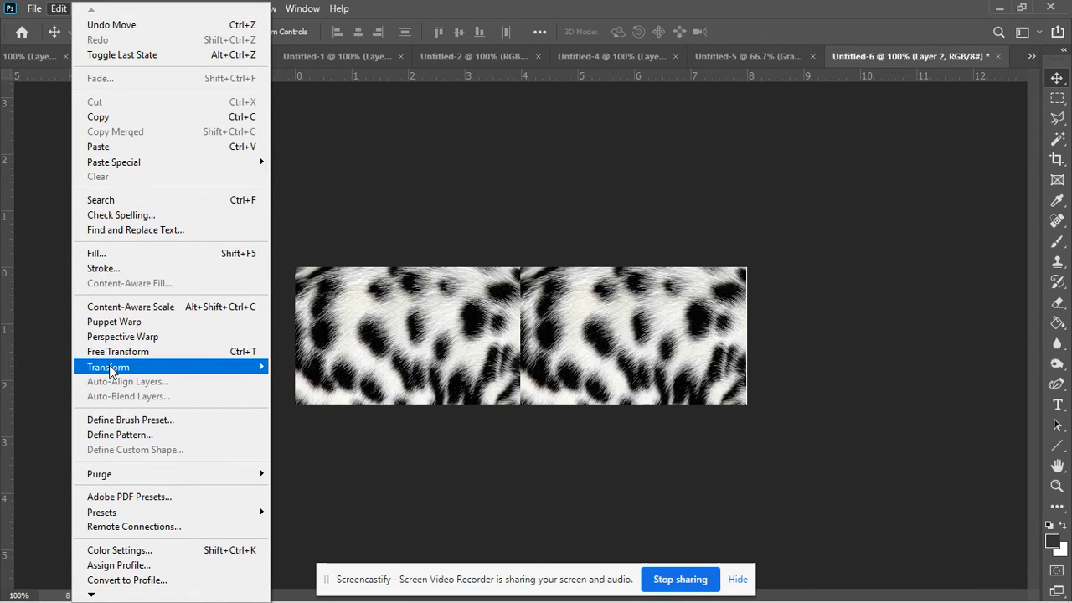
mouse_move(220, 367)
click(285, 350)
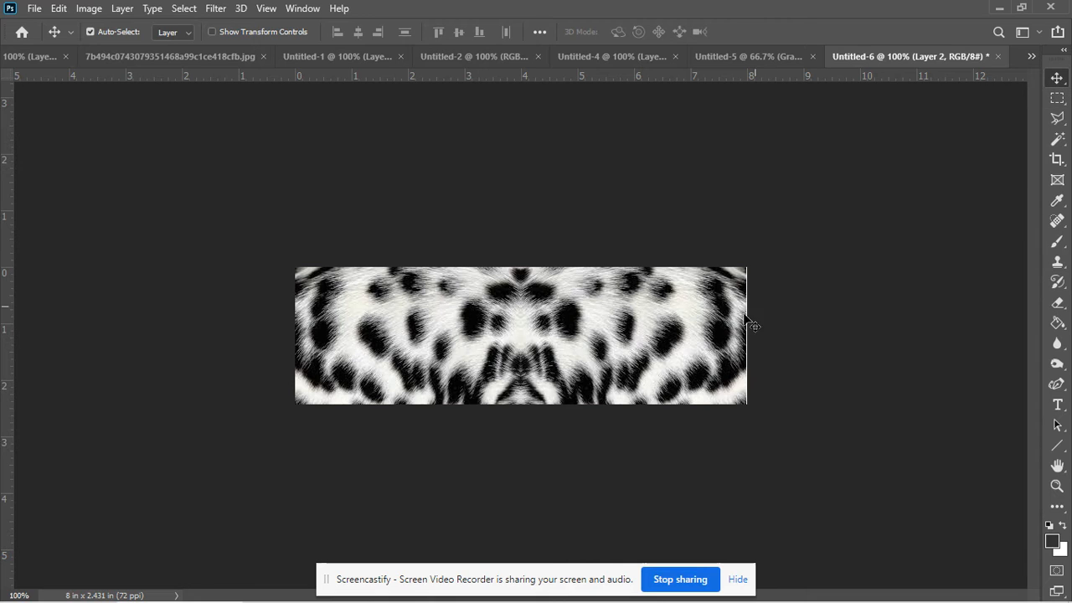
drag(734, 336, 728, 332)
drag(734, 377, 725, 369)
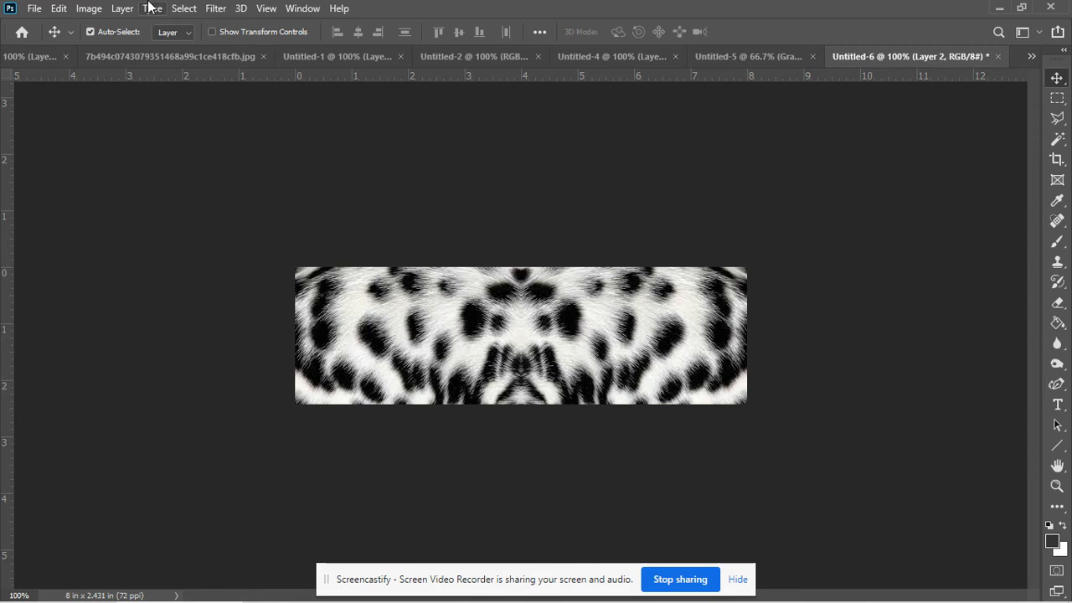
click(122, 8)
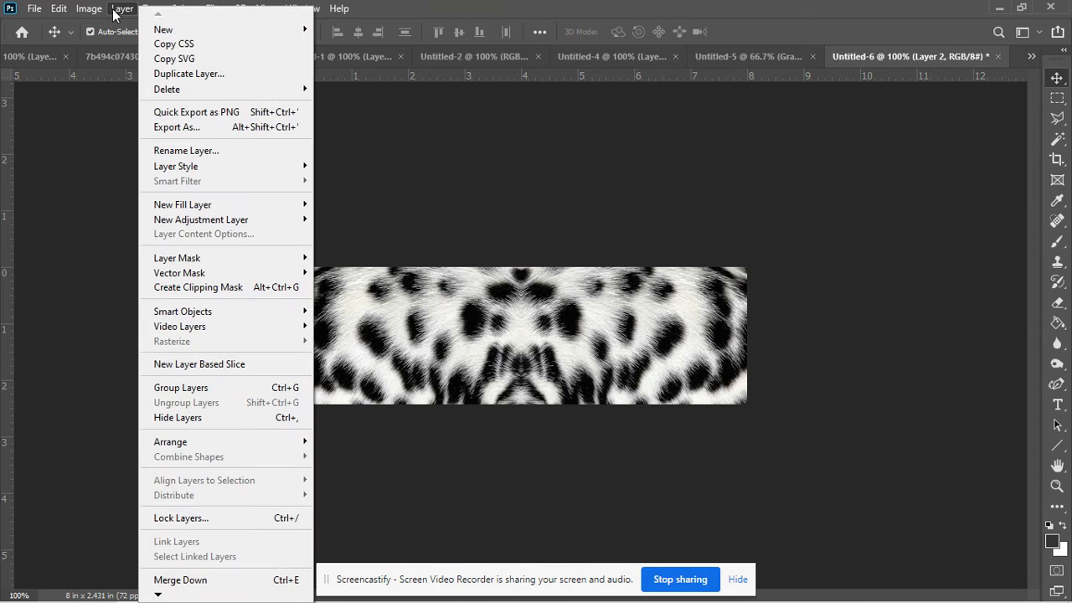
click(180, 580)
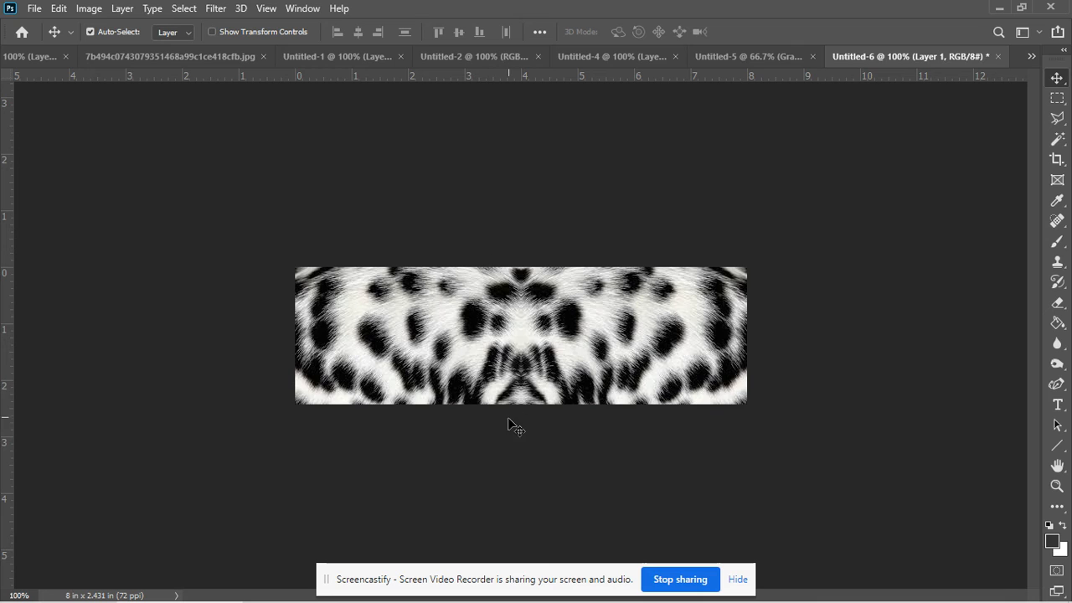
click(92, 10)
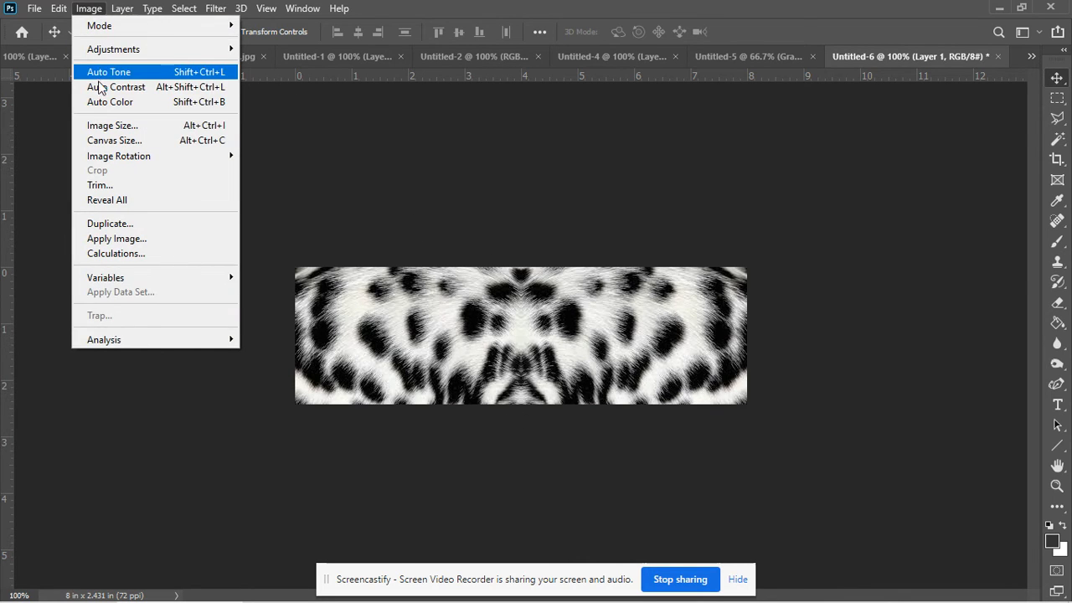
click(103, 126)
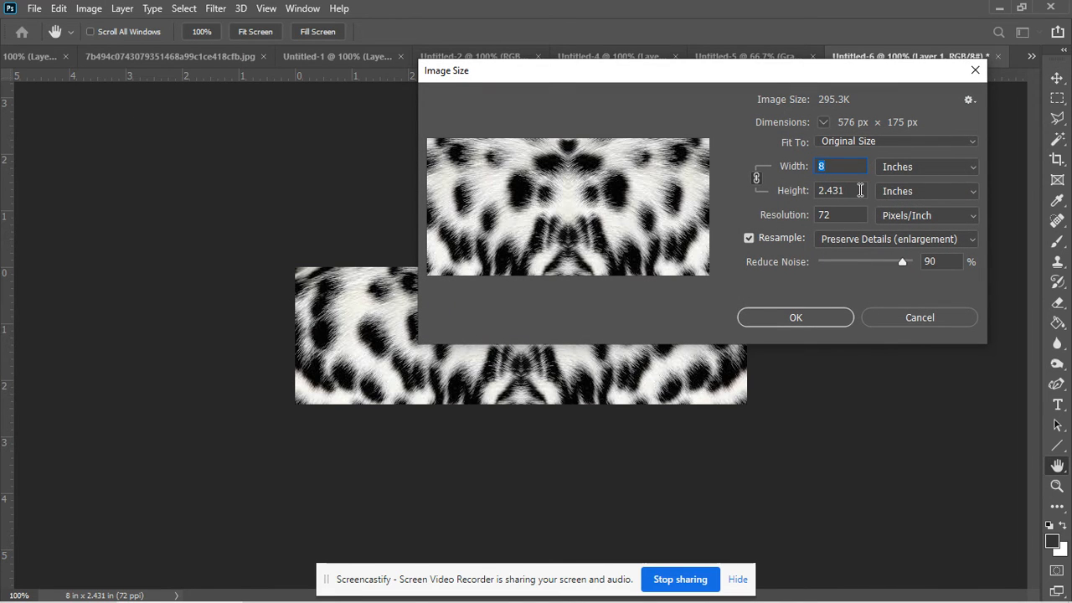
click(793, 319)
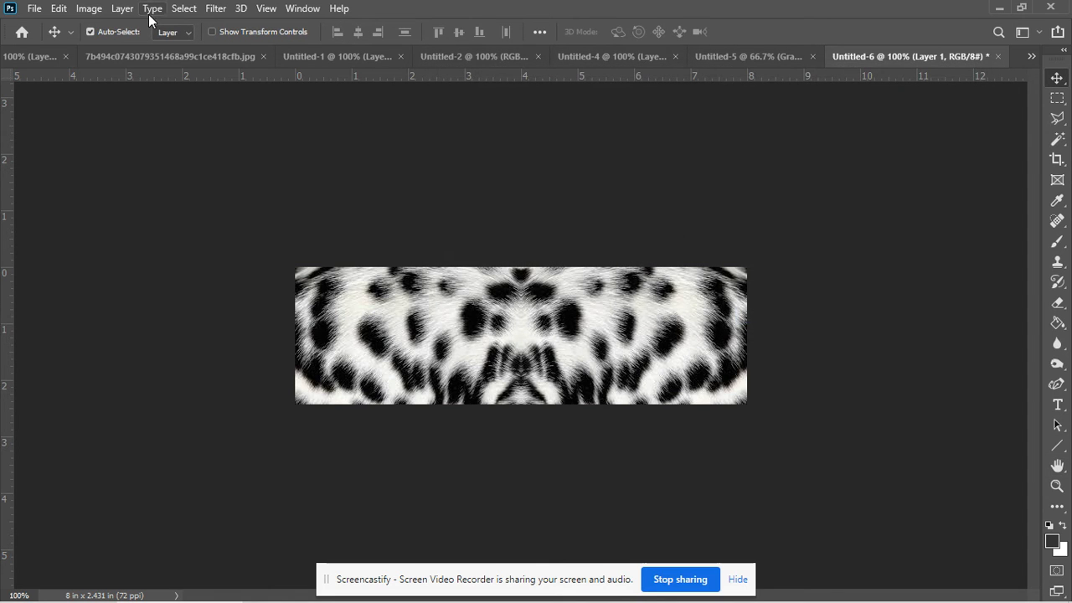
Extend the canvas height by a relative 2.431 inches, anchored at the top so that white space is added below the fur.
click(94, 9)
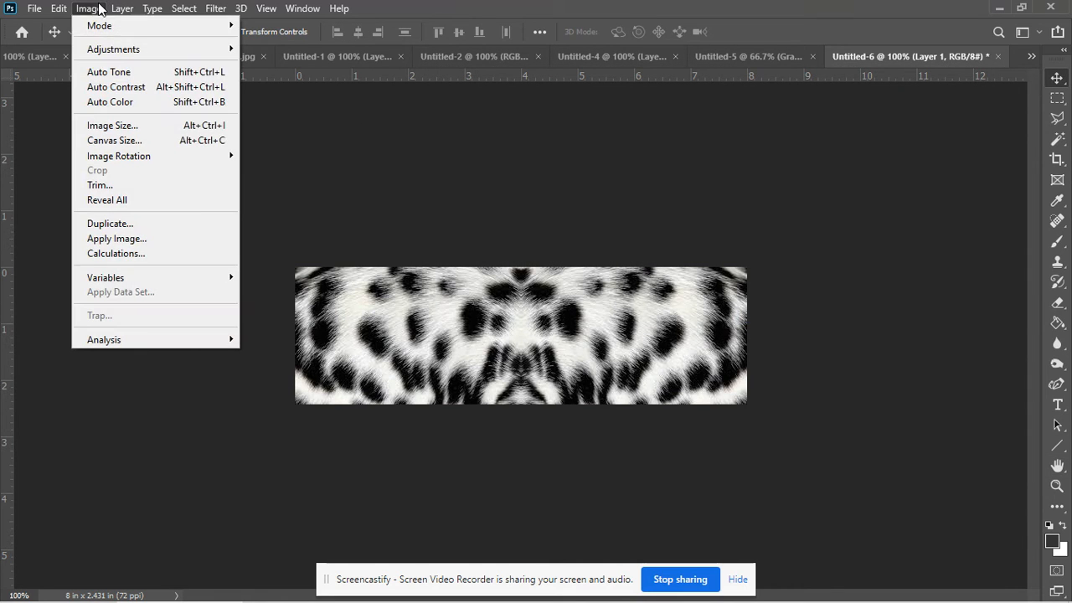
click(117, 141)
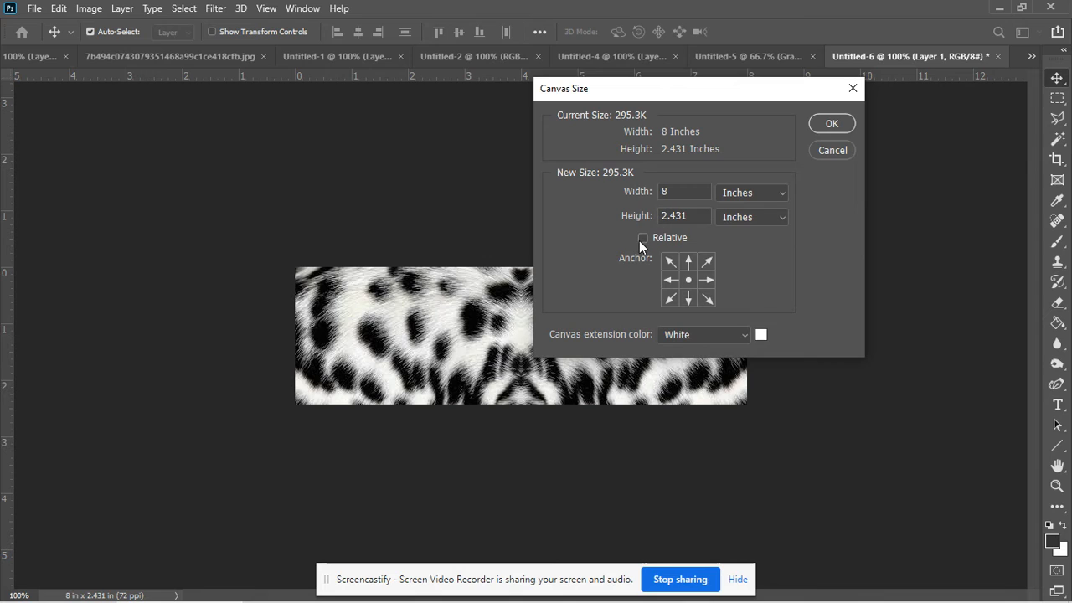
click(640, 238)
click(687, 214)
text(2.431)
click(687, 259)
click(687, 261)
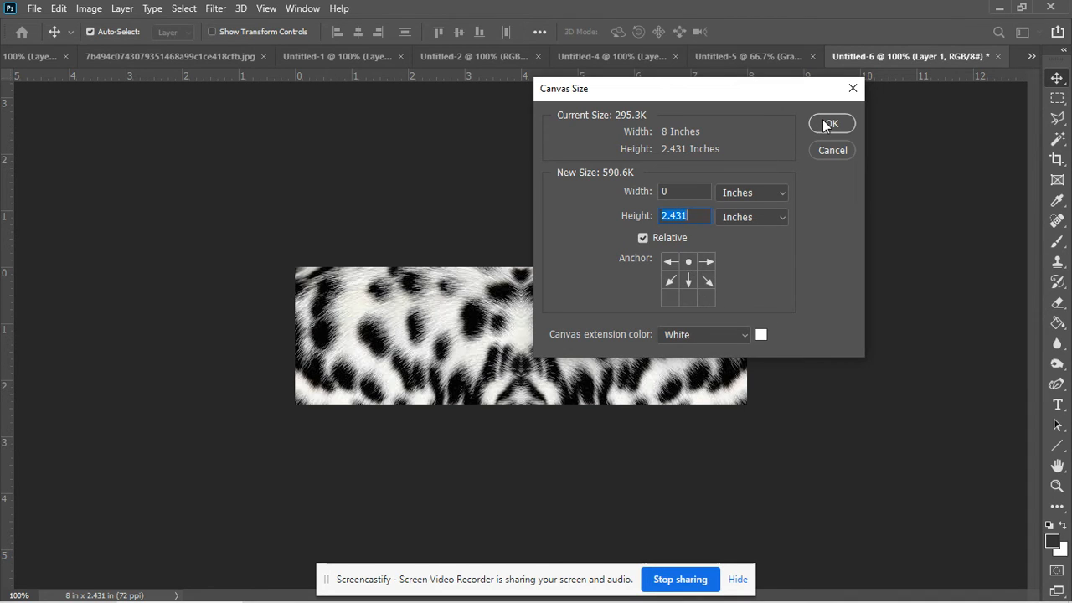
click(827, 124)
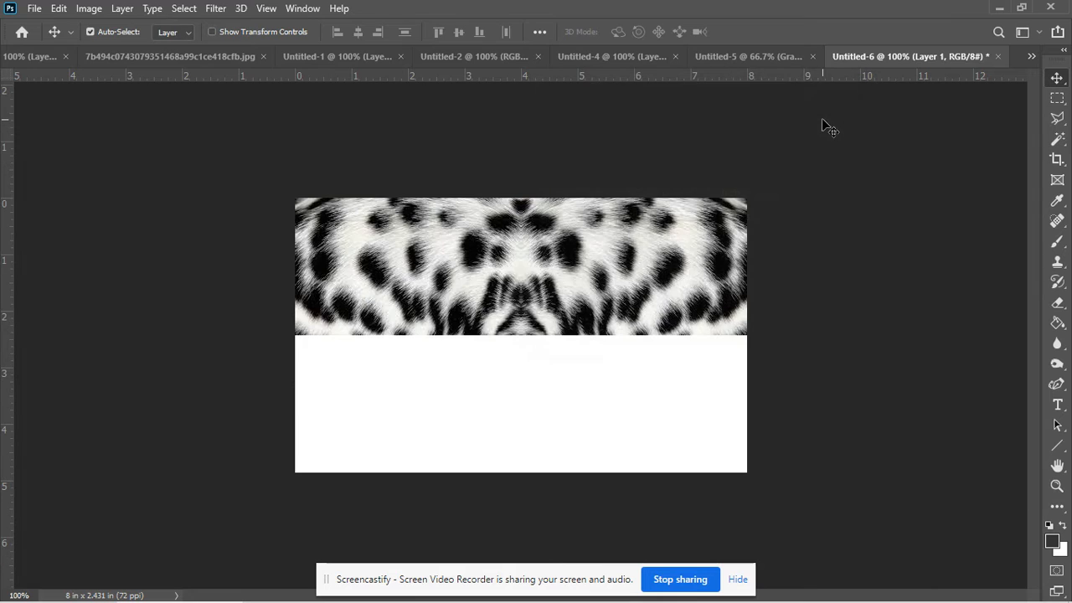
Select the white lower half of the canvas with the Magic Wand and invert the selection to the fur half.
click(1057, 98)
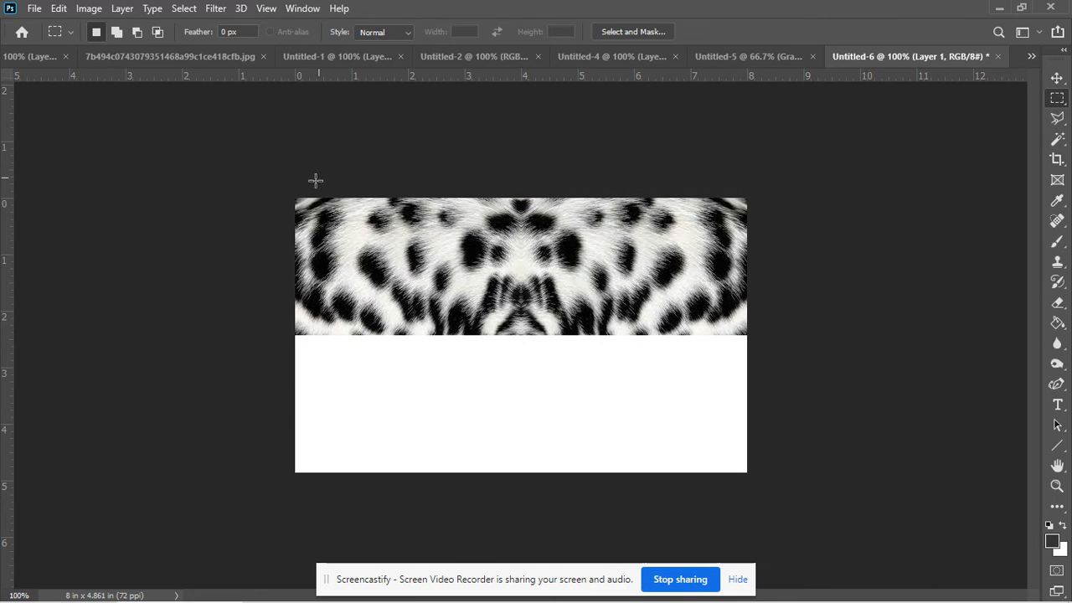
click(1059, 140)
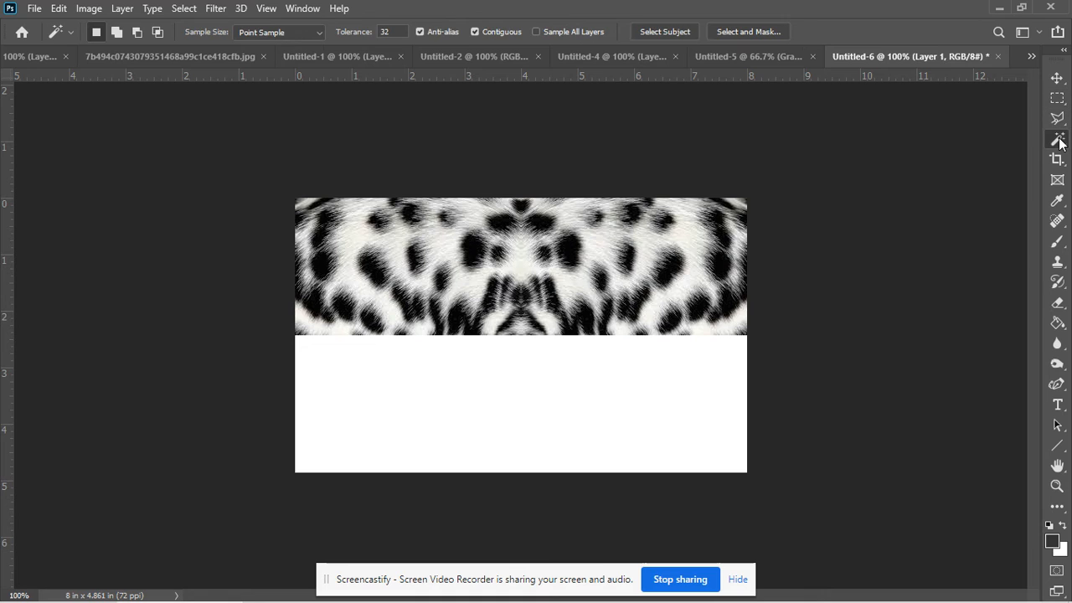
click(97, 8)
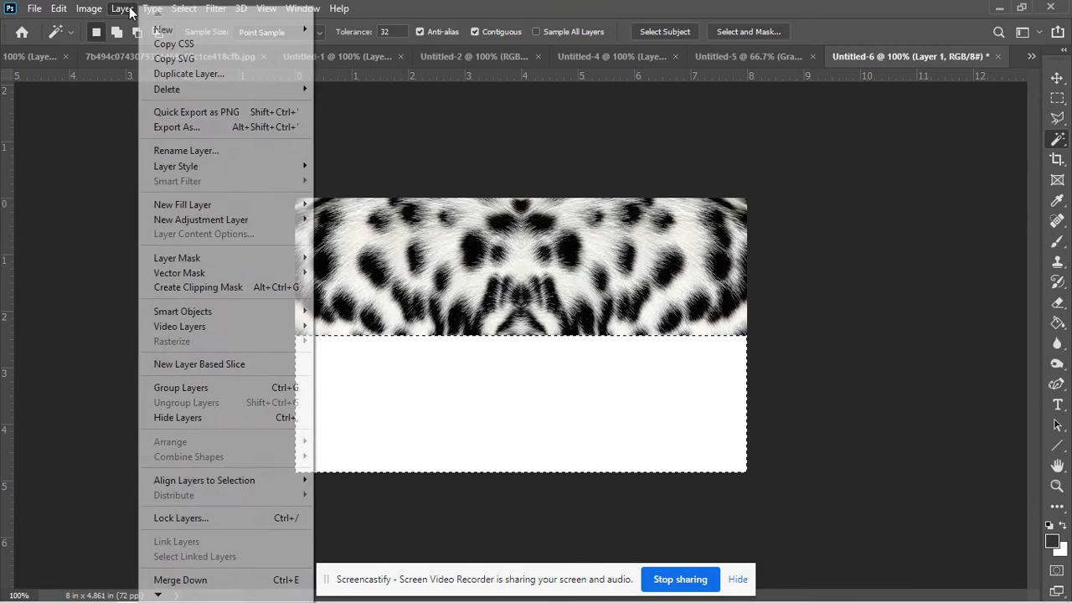
mouse_move(179, 9)
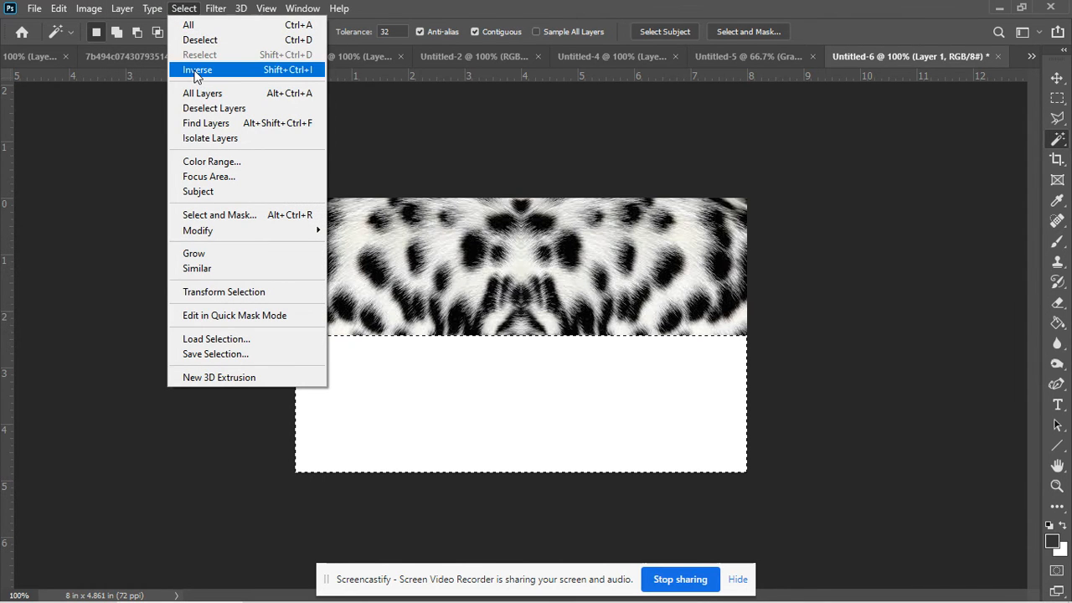
click(193, 69)
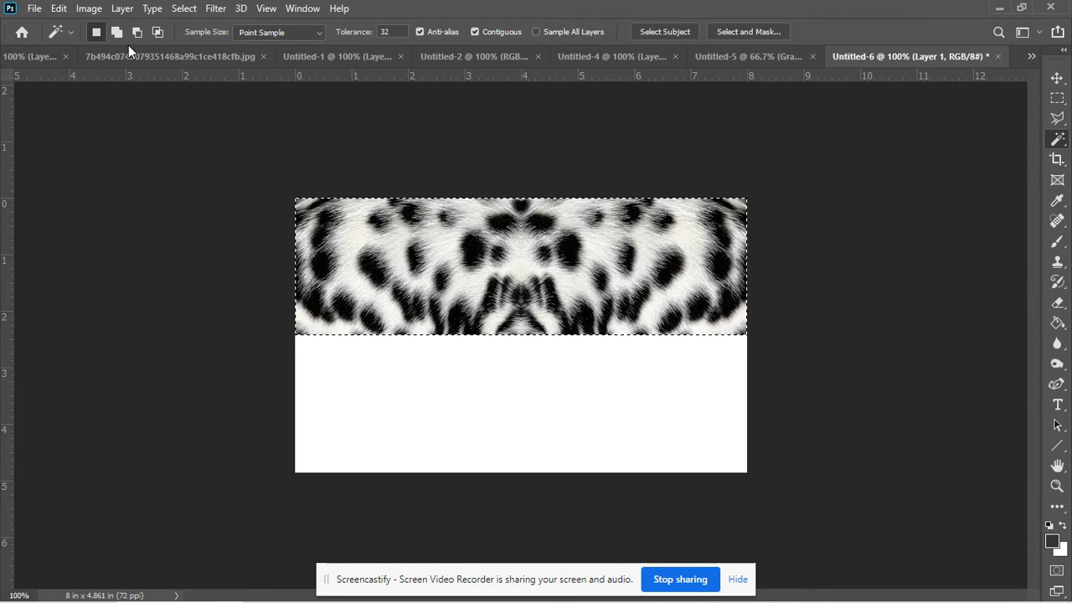
Copy the selected fur strip, paste it as a new layer and move it over the white lower half of the canvas.
click(58, 9)
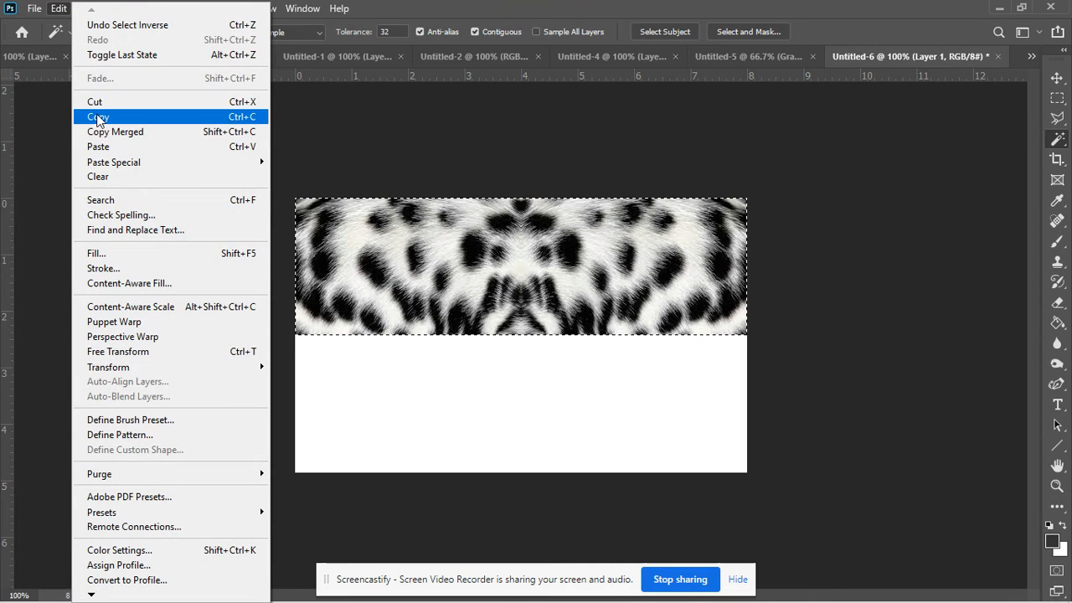
click(96, 103)
click(63, 12)
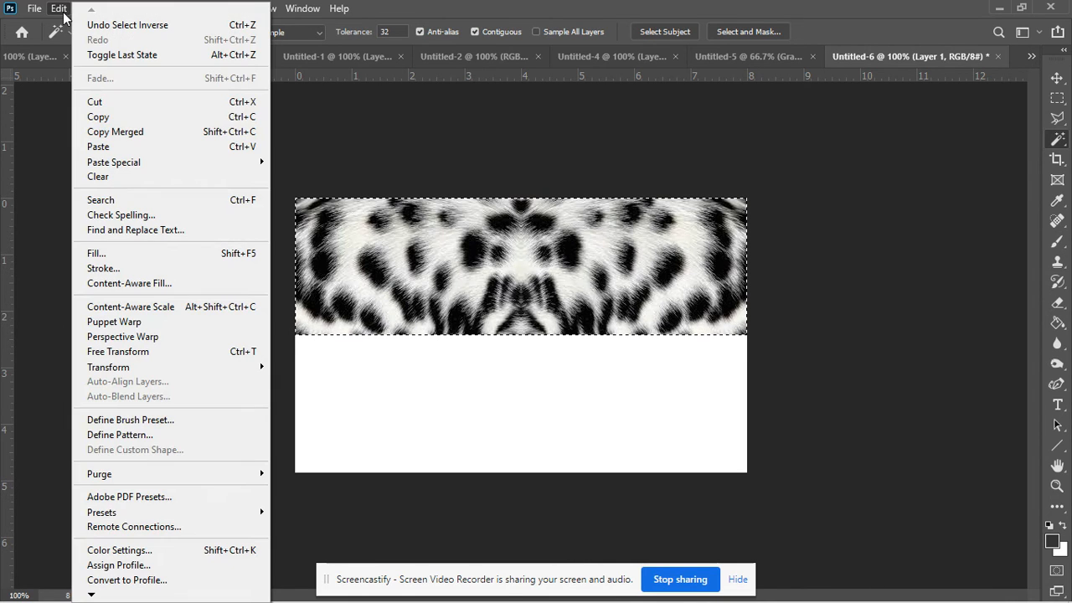
click(98, 145)
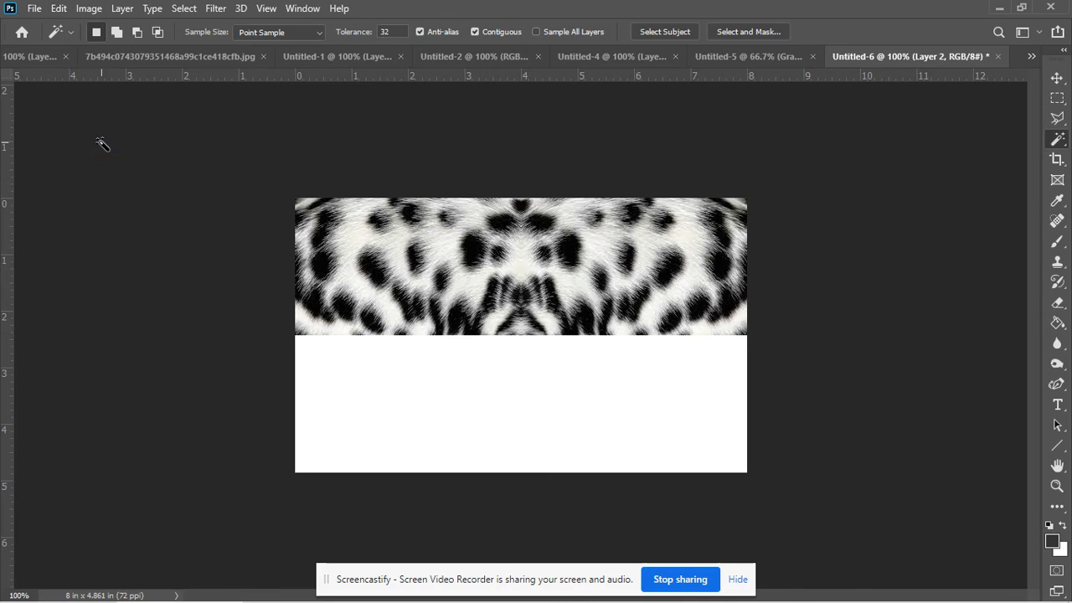
click(1057, 78)
drag(624, 241, 625, 376)
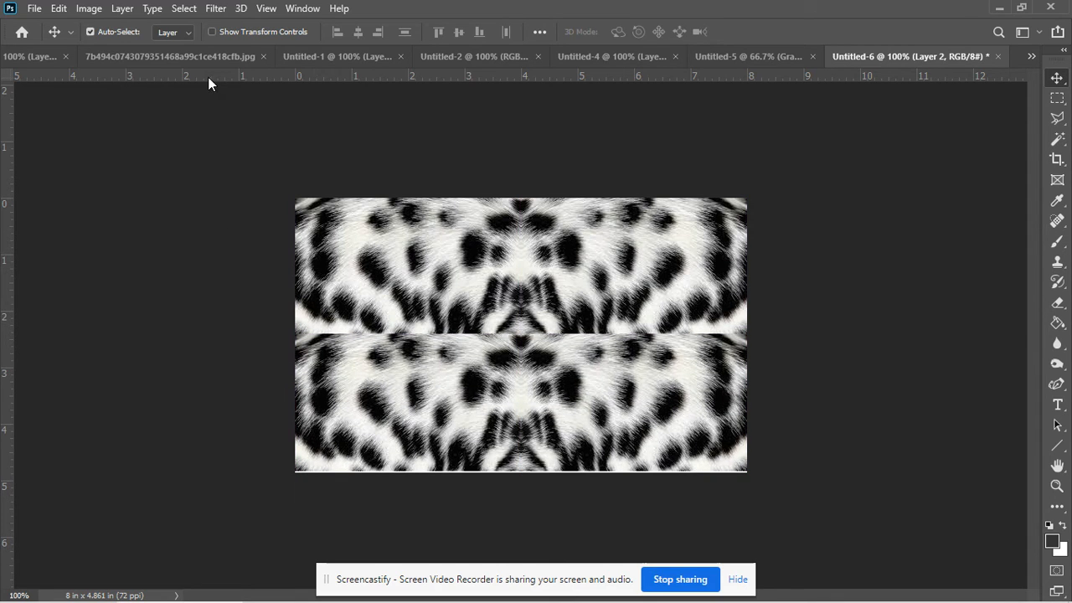
Flip the lower fur copy vertically, align it flush with the canvas's bottom edge, and merge it into the layer below.
click(58, 8)
mouse_move(168, 367)
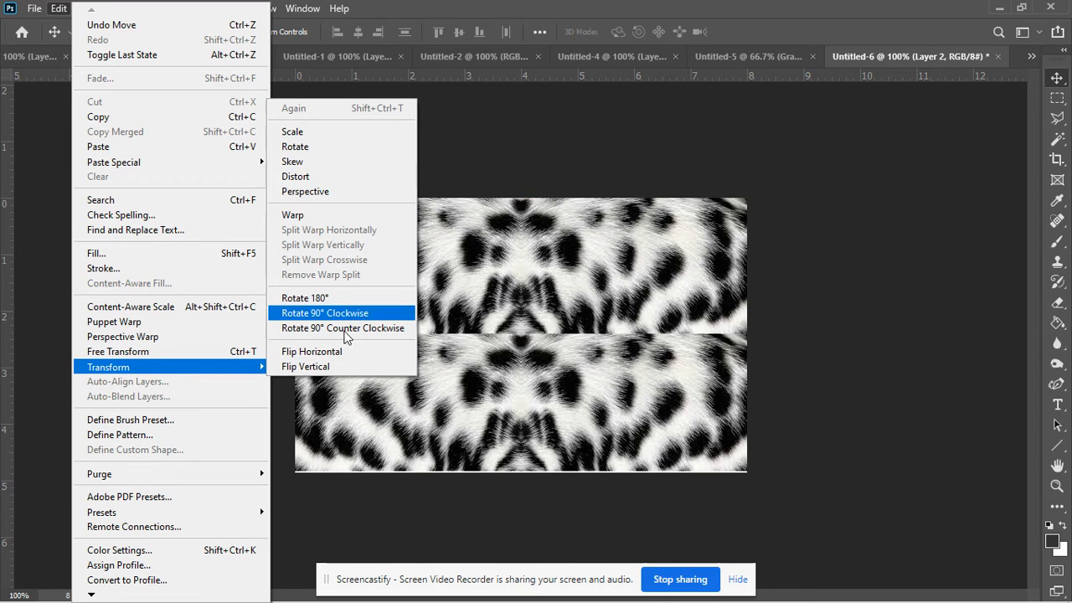
click(336, 369)
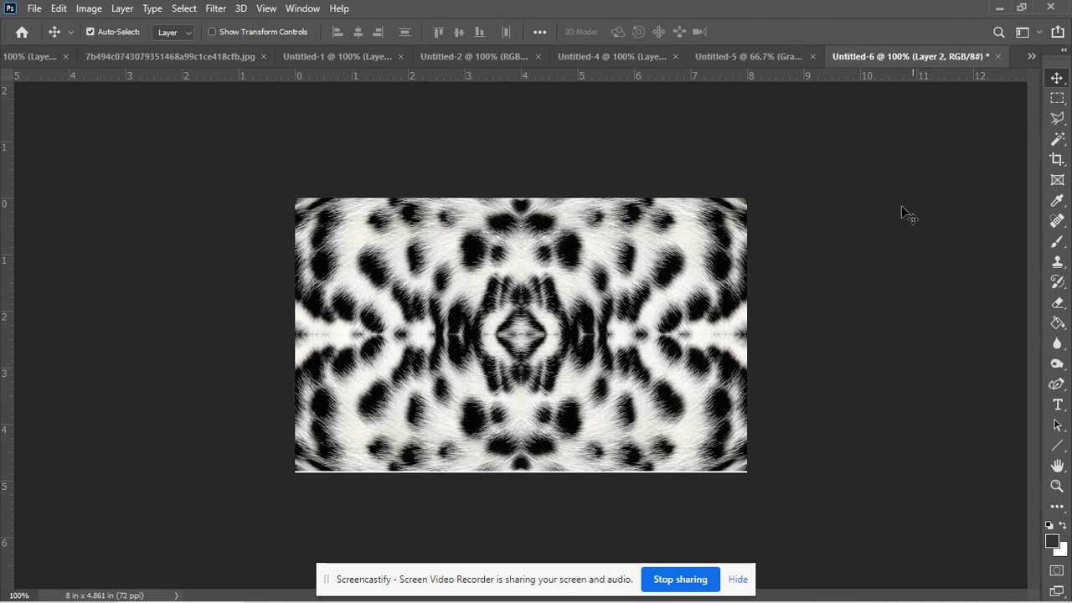
drag(716, 365, 714, 362)
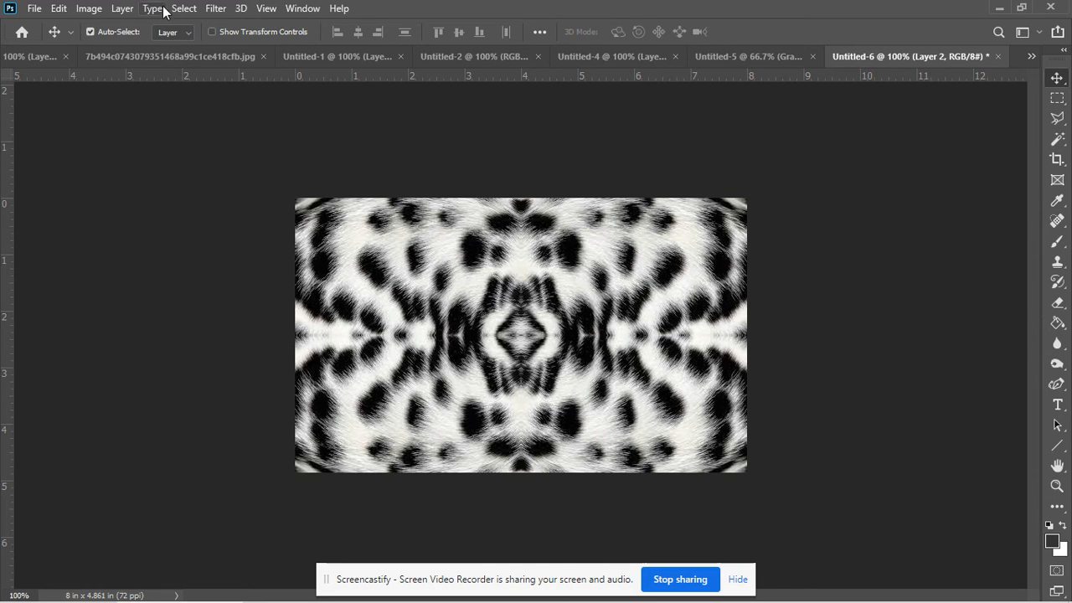
click(122, 9)
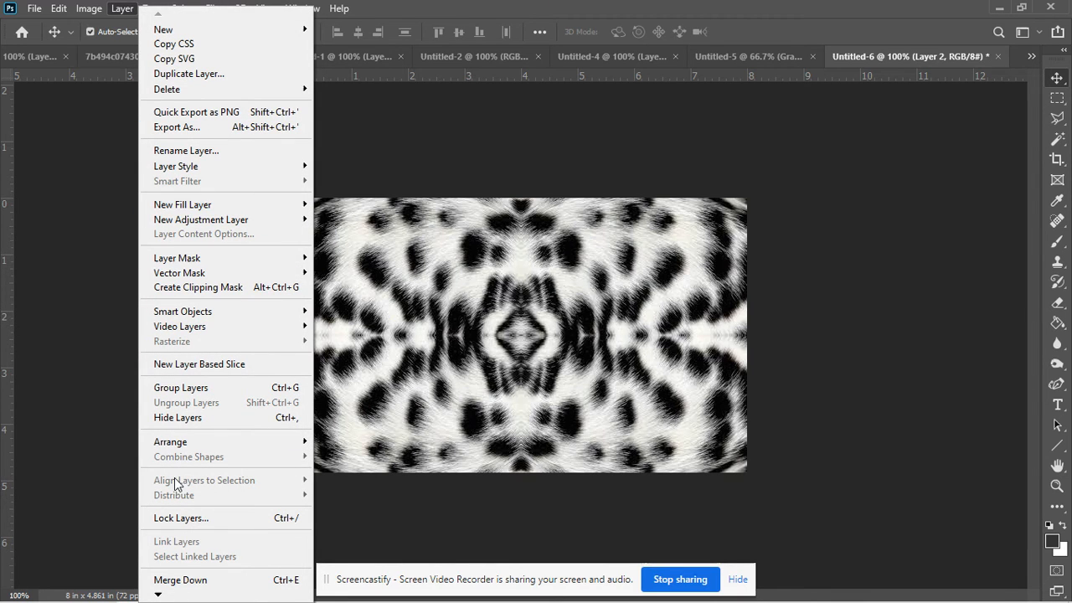
click(180, 579)
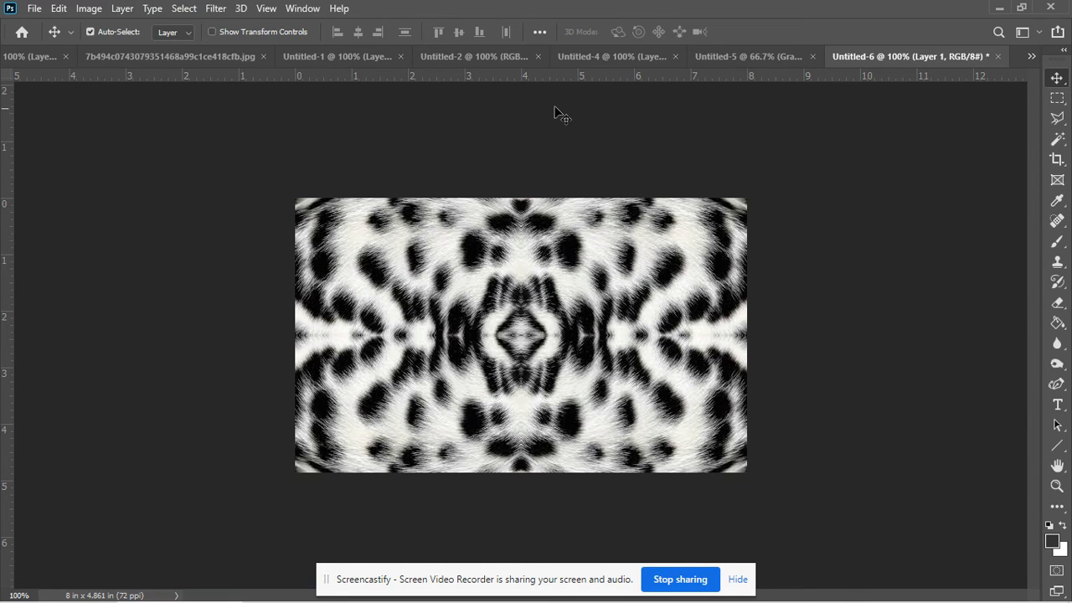
Select the whole canvas and define the mirrored fur as a pattern named "spotted fur".
click(188, 11)
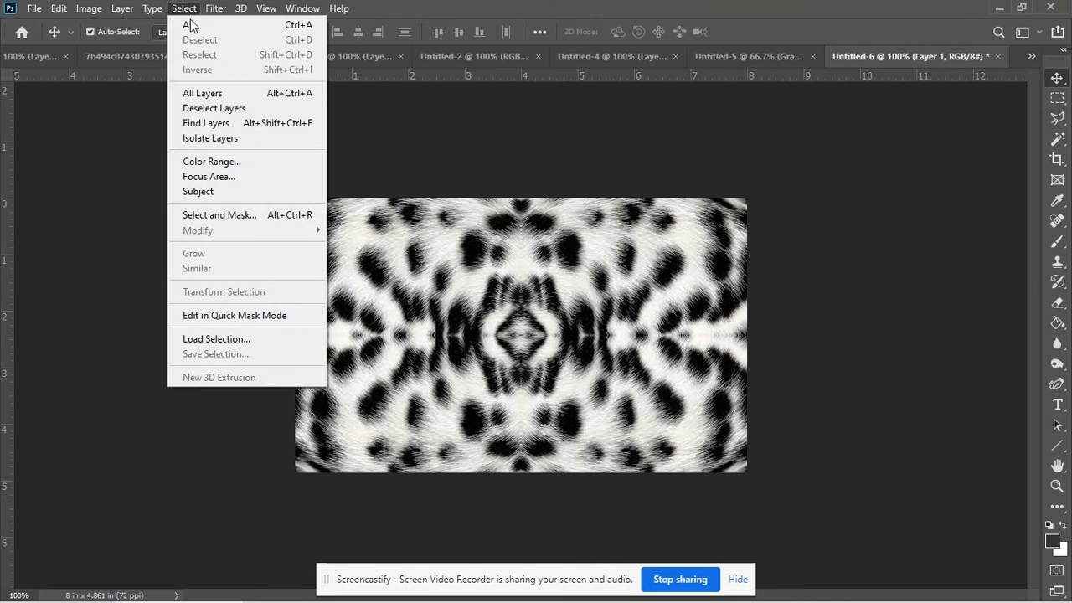
click(189, 26)
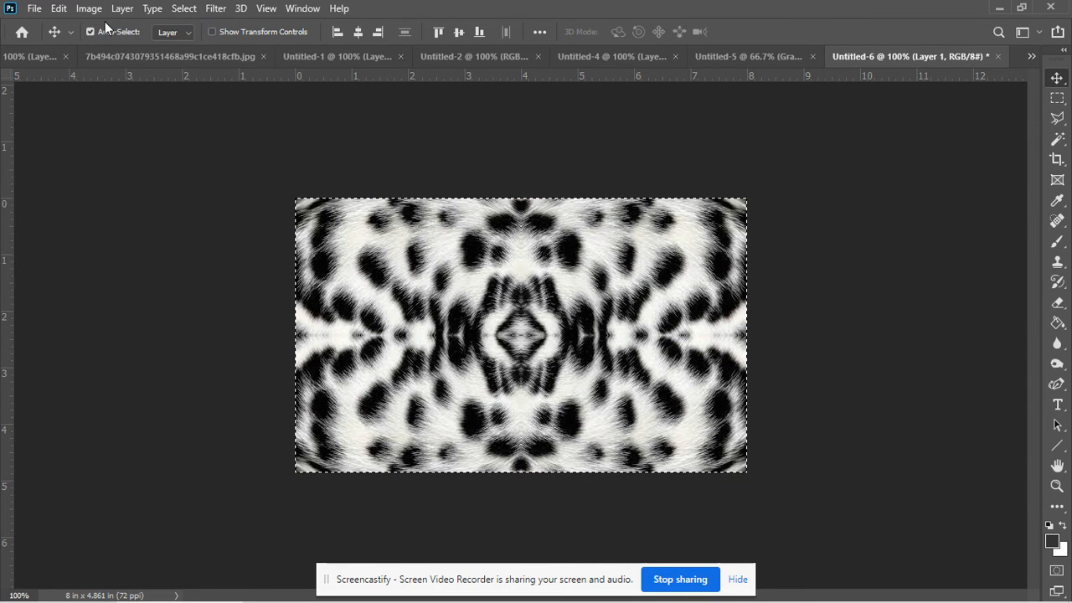
click(60, 10)
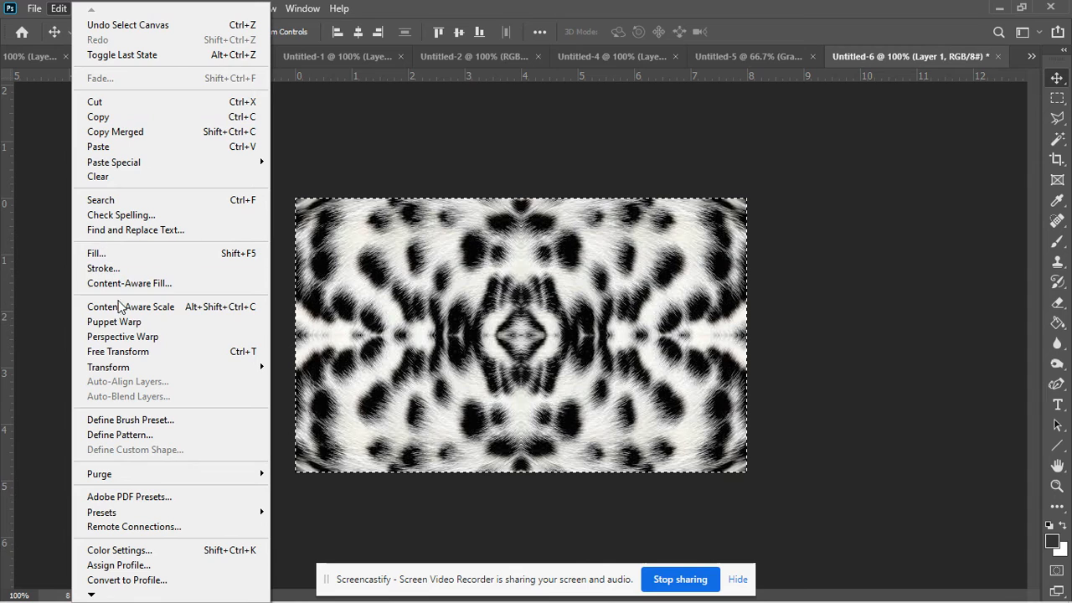
click(131, 437)
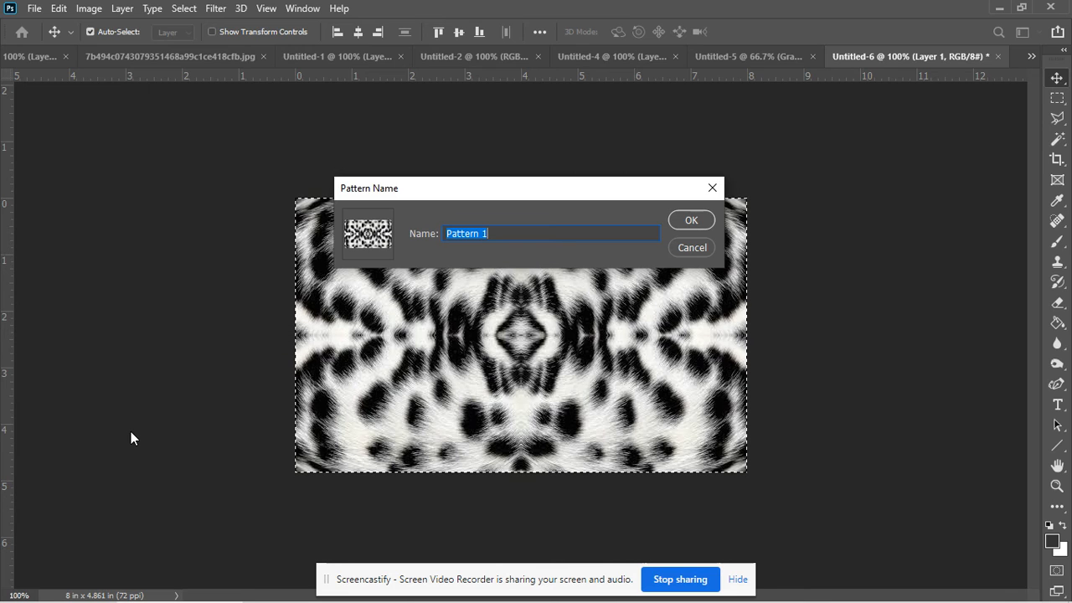
text(s)
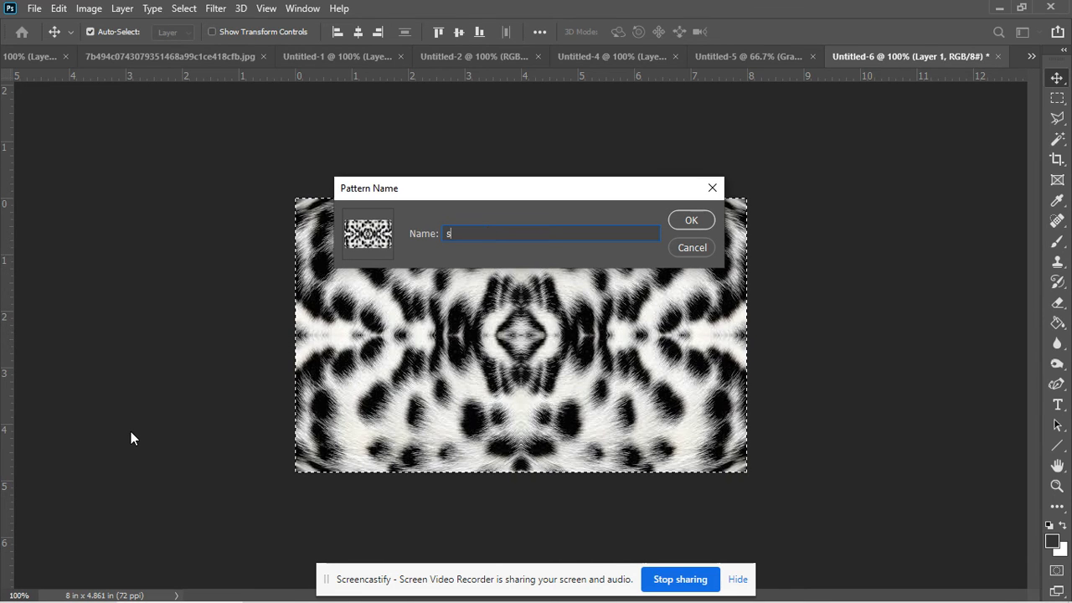
text(pott)
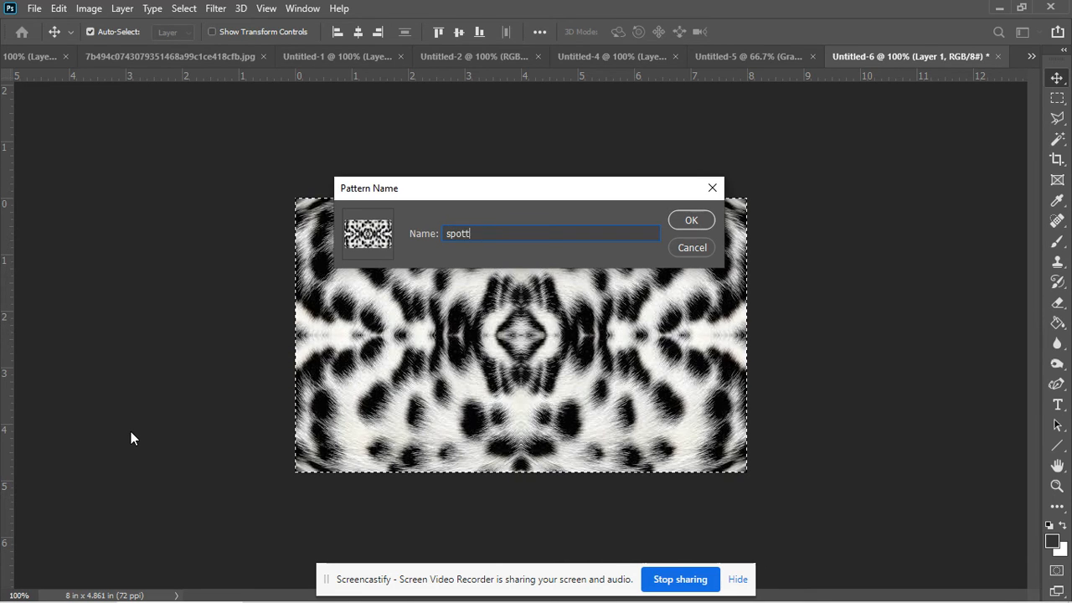
text(ed fur)
click(700, 221)
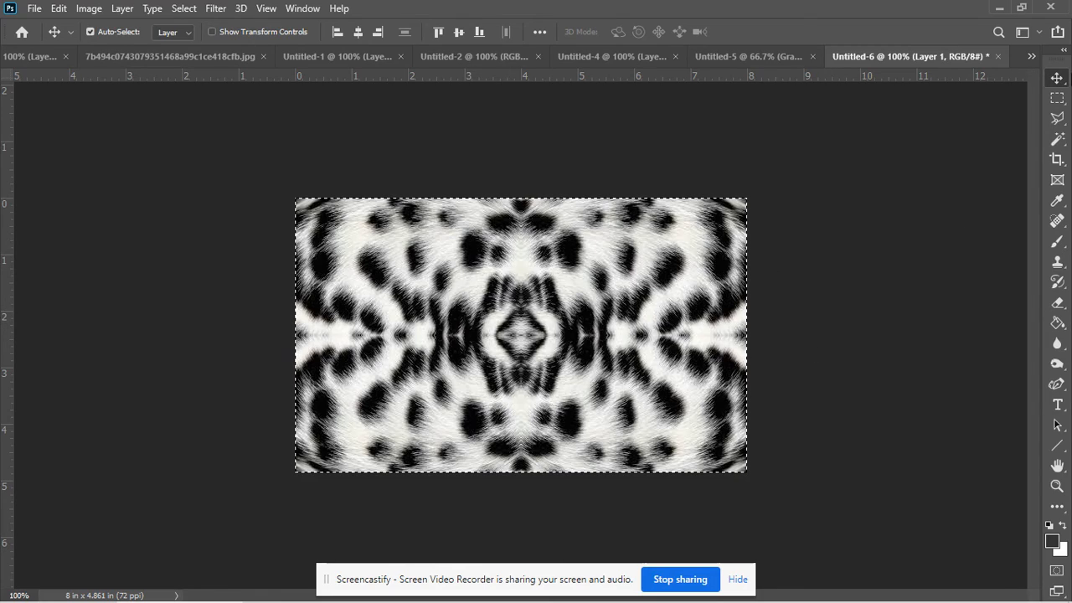
Switch to Chrome, look through the dog fur texture image results, and return to Photoshop.
click(998, 10)
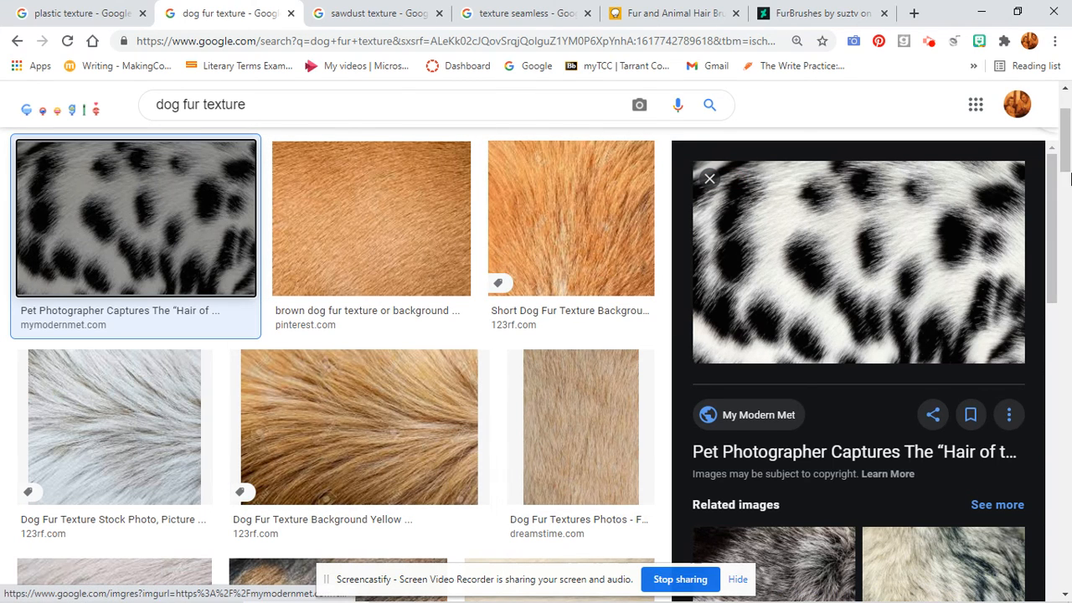
scroll(1070, 178, down, 5)
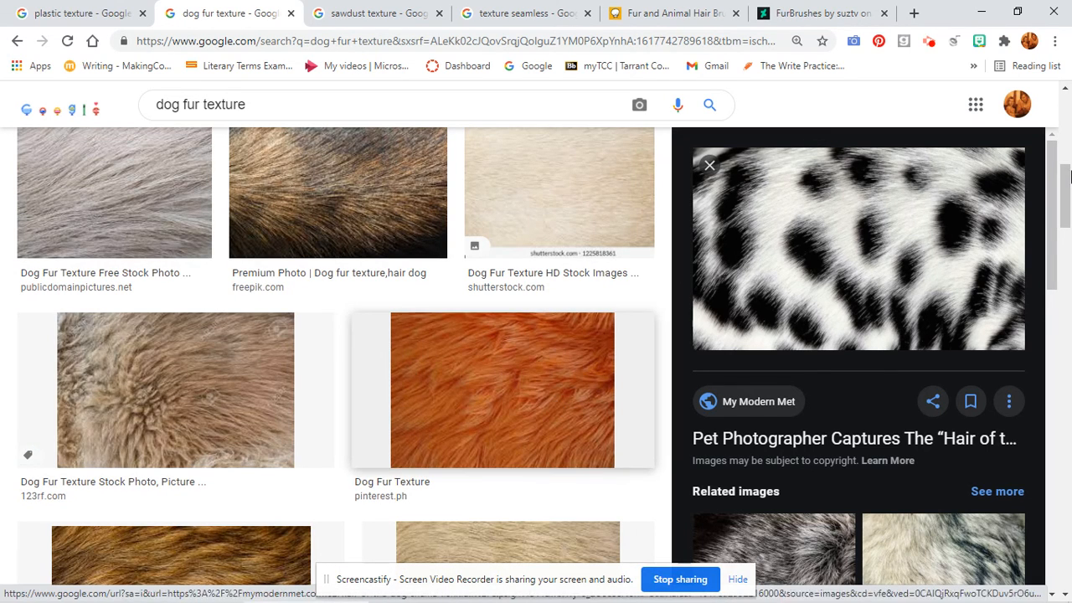
click(977, 17)
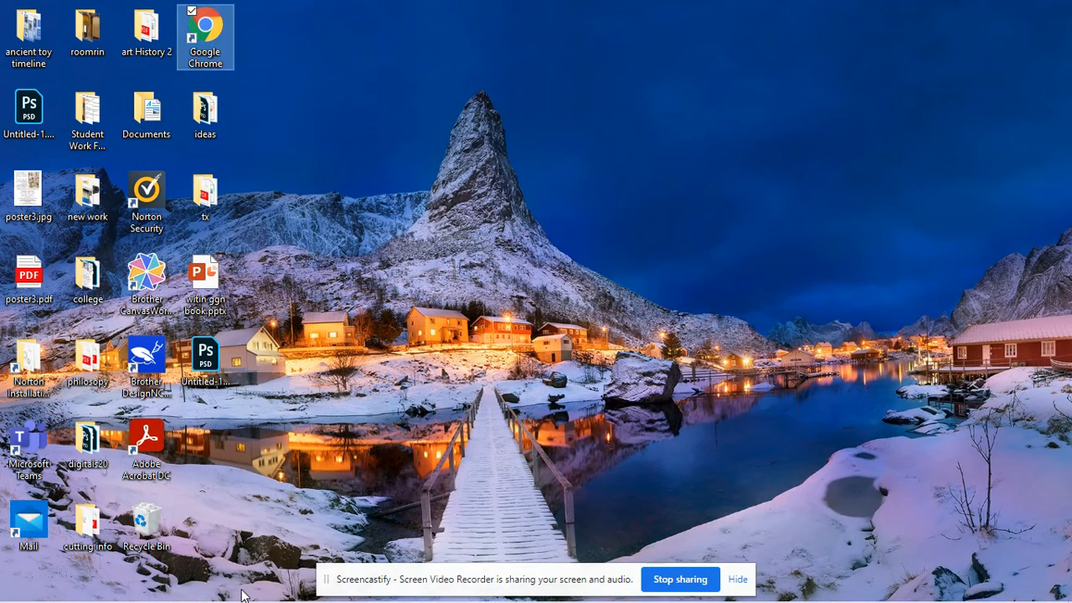
mouse_move(243, 599)
click(206, 590)
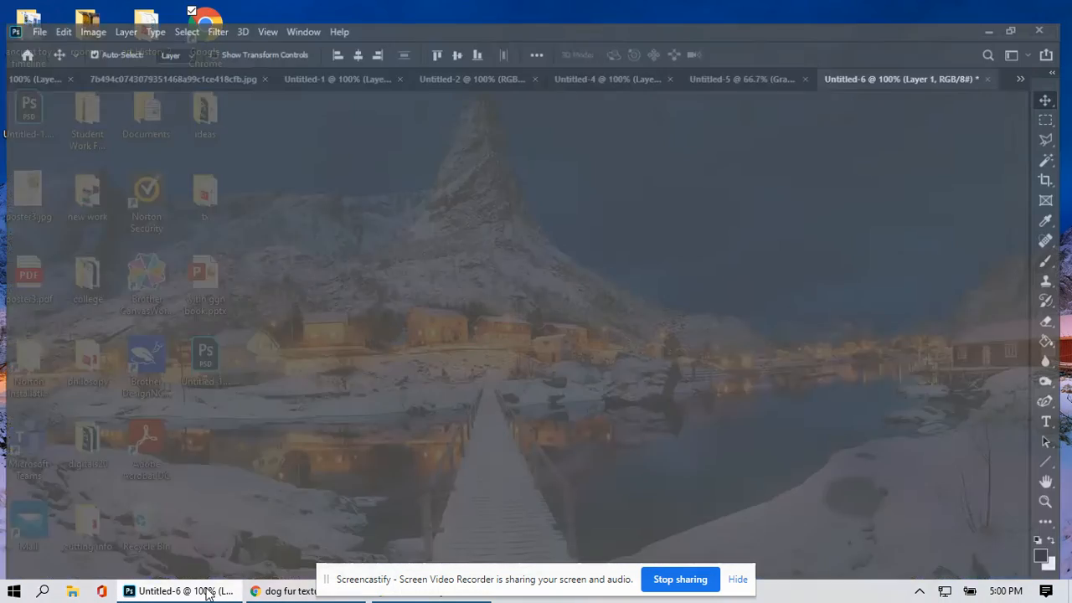
Clear the Untitled-2 canvas by filling its selection with the background color in Normal mode at 100% opacity.
click(718, 51)
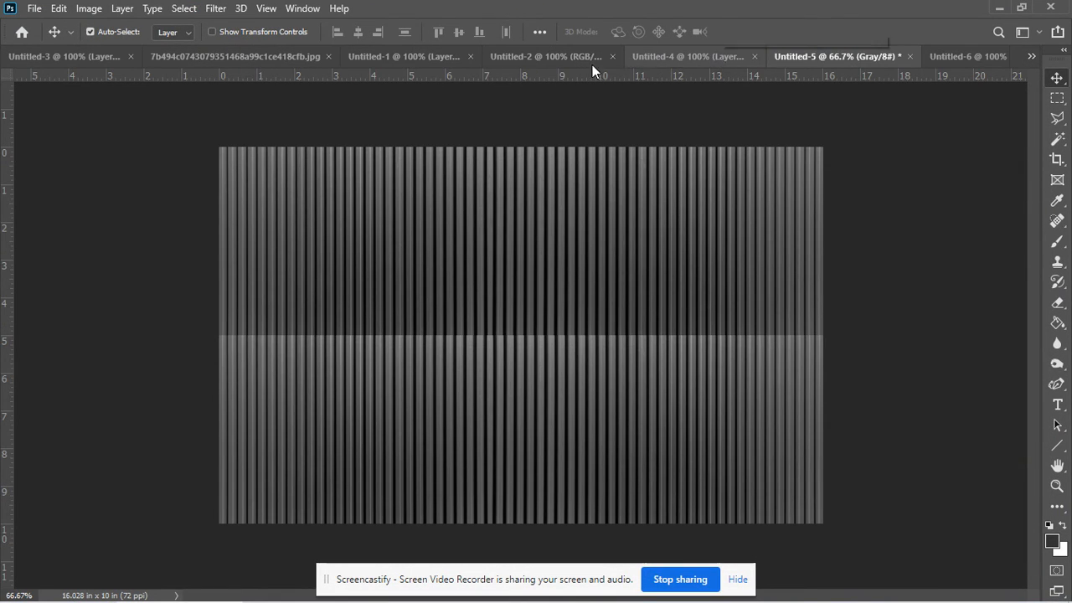
click(569, 61)
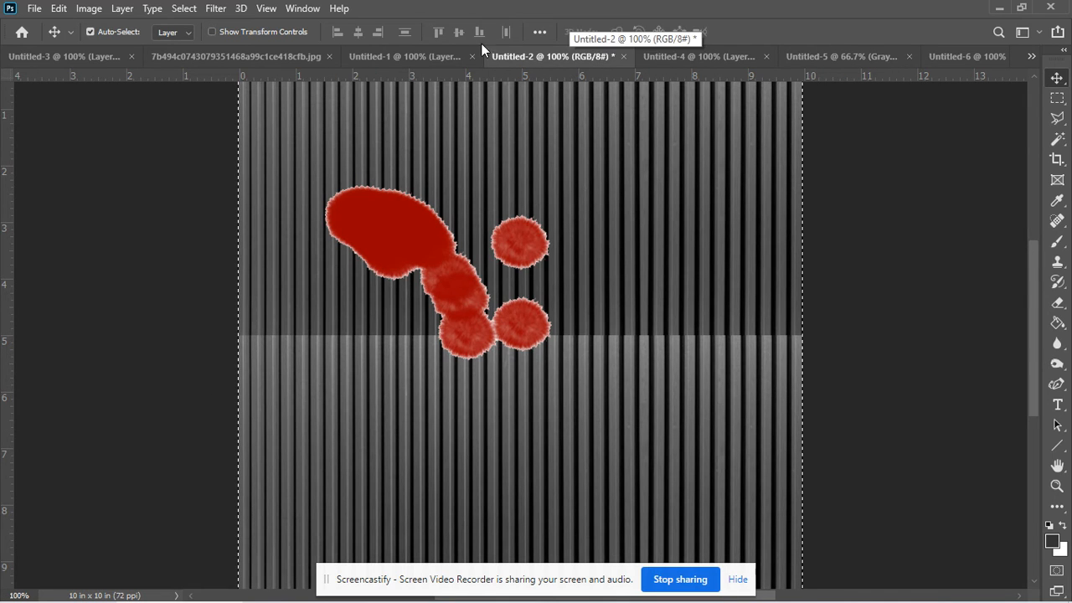
key(i)
key(shift+BackSpace)
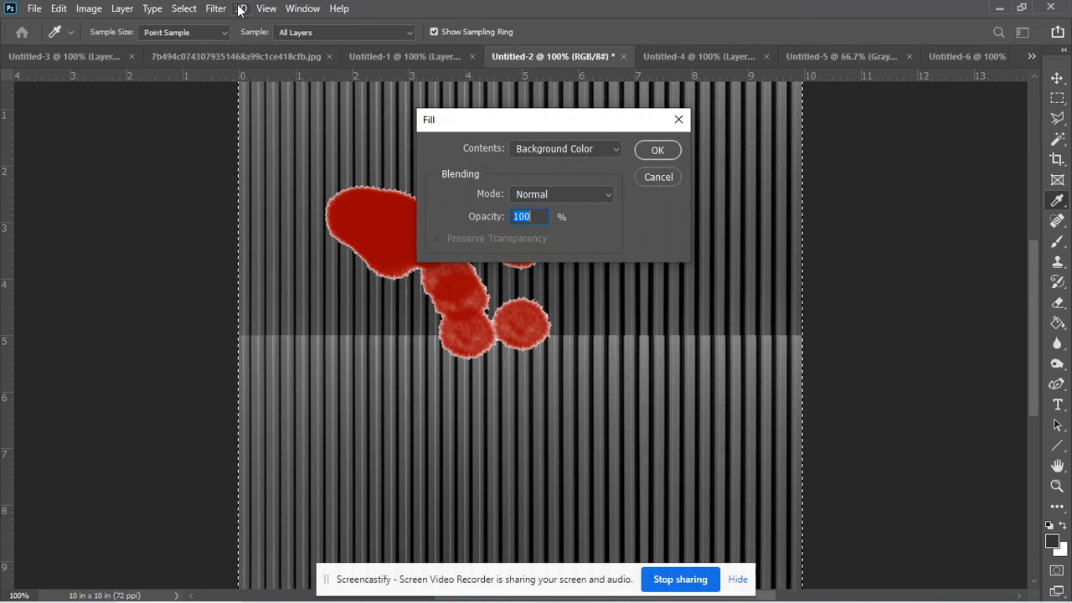
click(668, 155)
key(v)
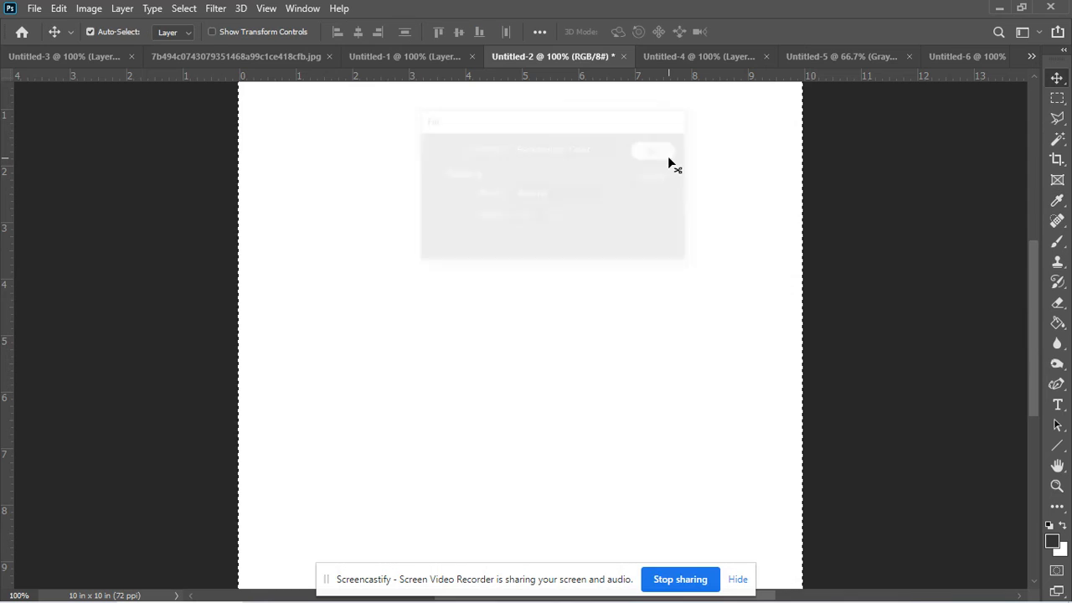
Fill the blank Untitled-2 canvas with the black-and-white spotted fur pattern using the Paint Bucket.
click(1055, 325)
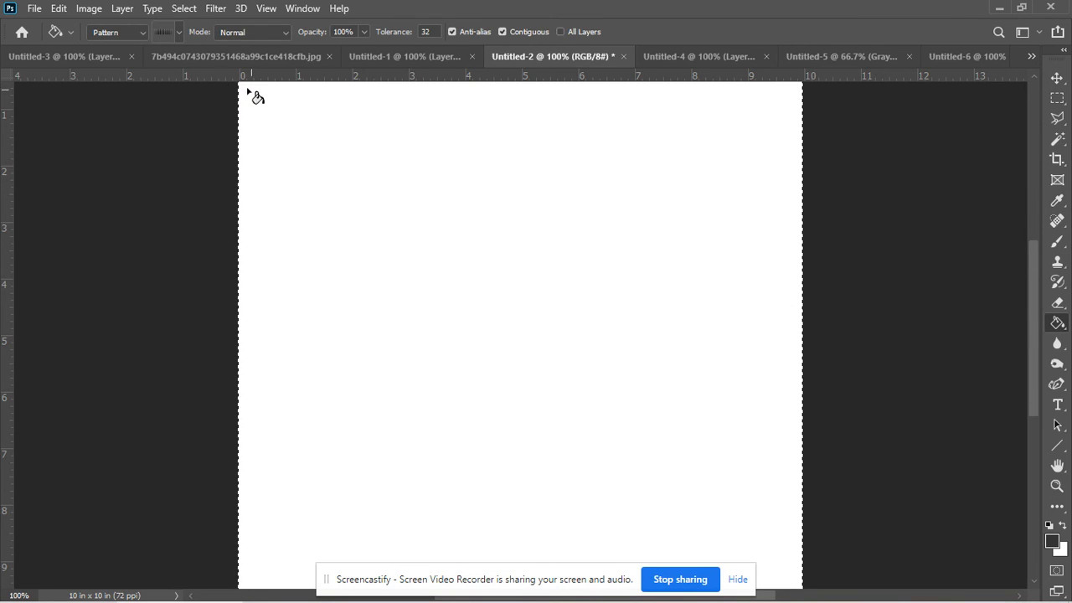
click(176, 34)
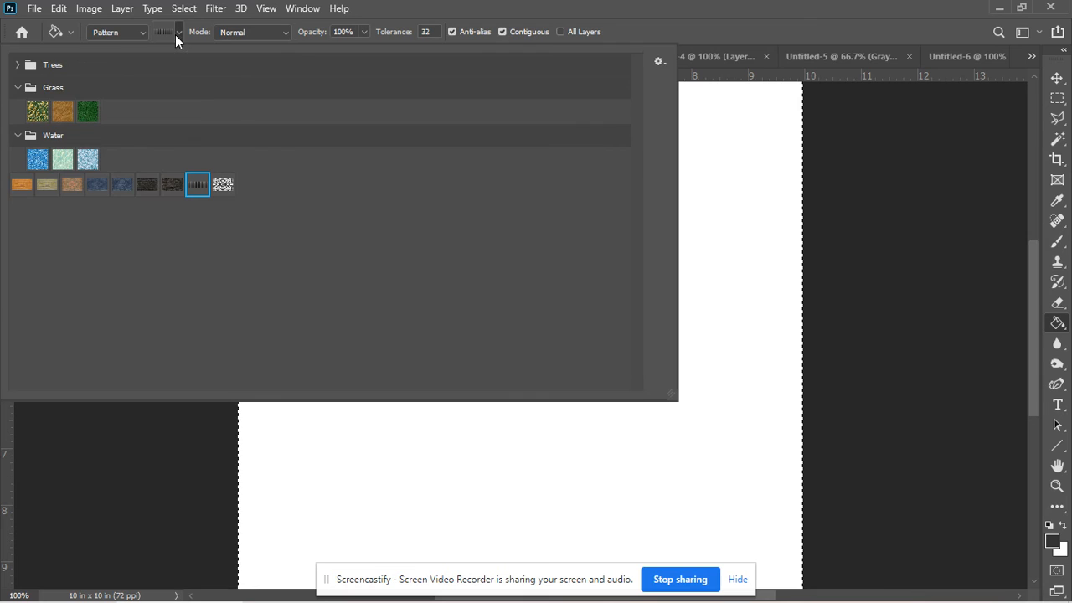
click(222, 185)
click(436, 449)
click(437, 449)
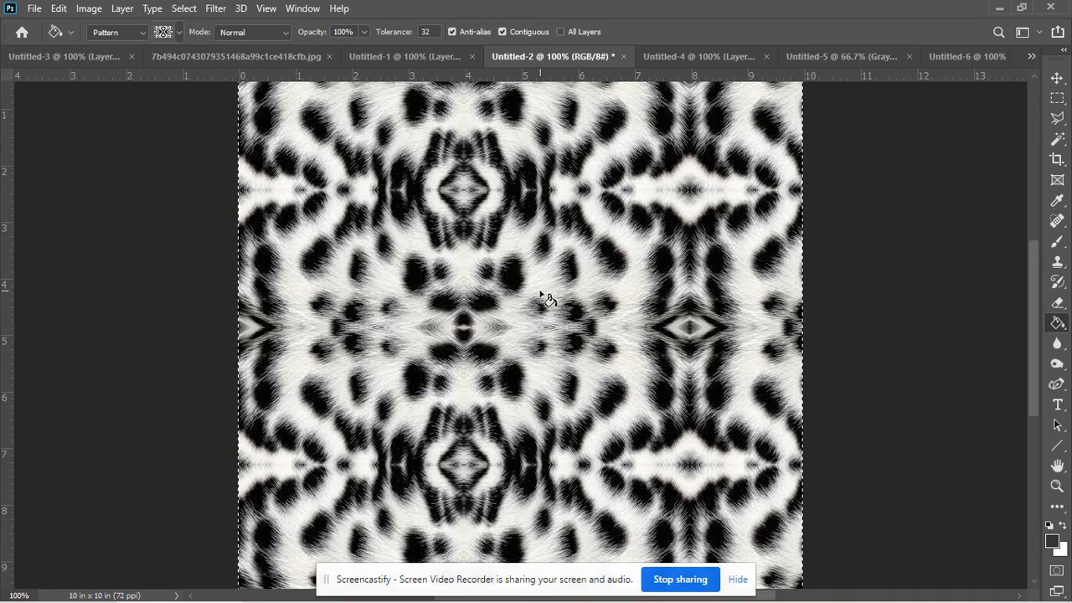
In the circus dog line art, fill the head, body and lower leg of the dog pushing the ball with the spotted fur pattern.
click(32, 59)
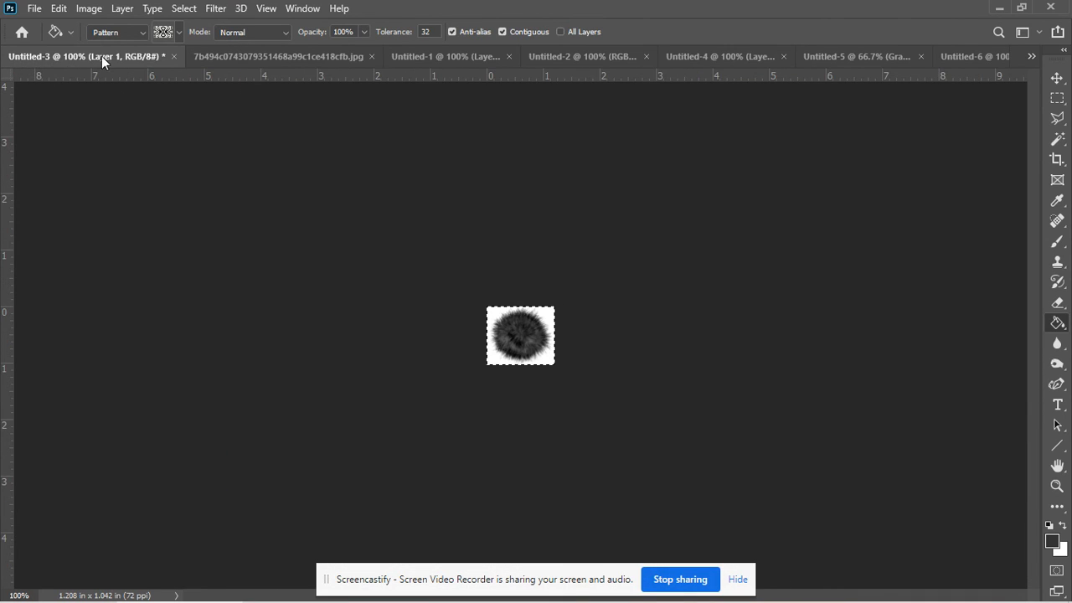
click(233, 48)
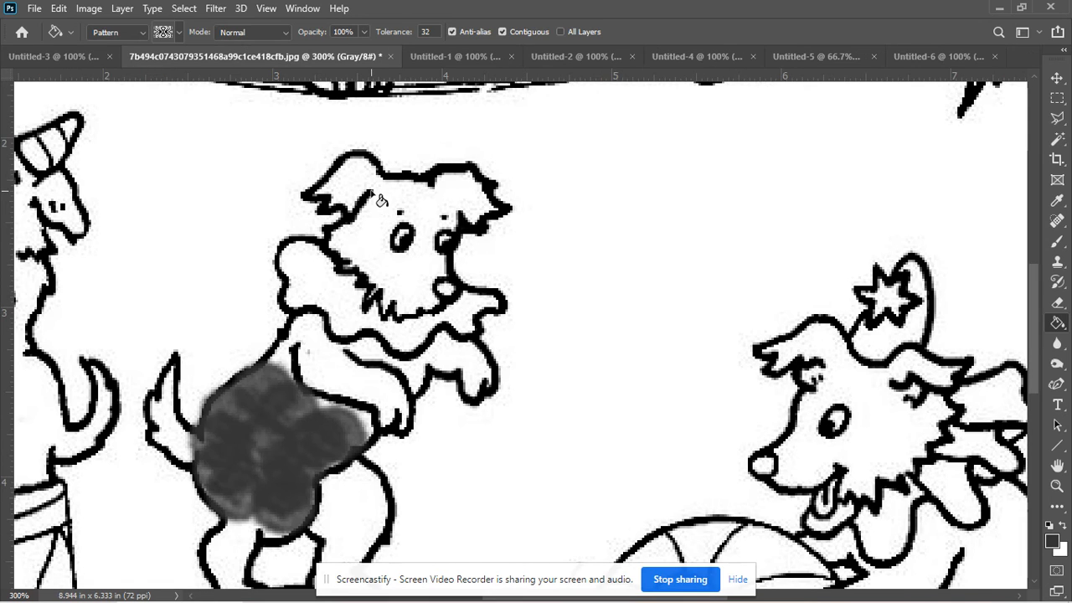
click(892, 399)
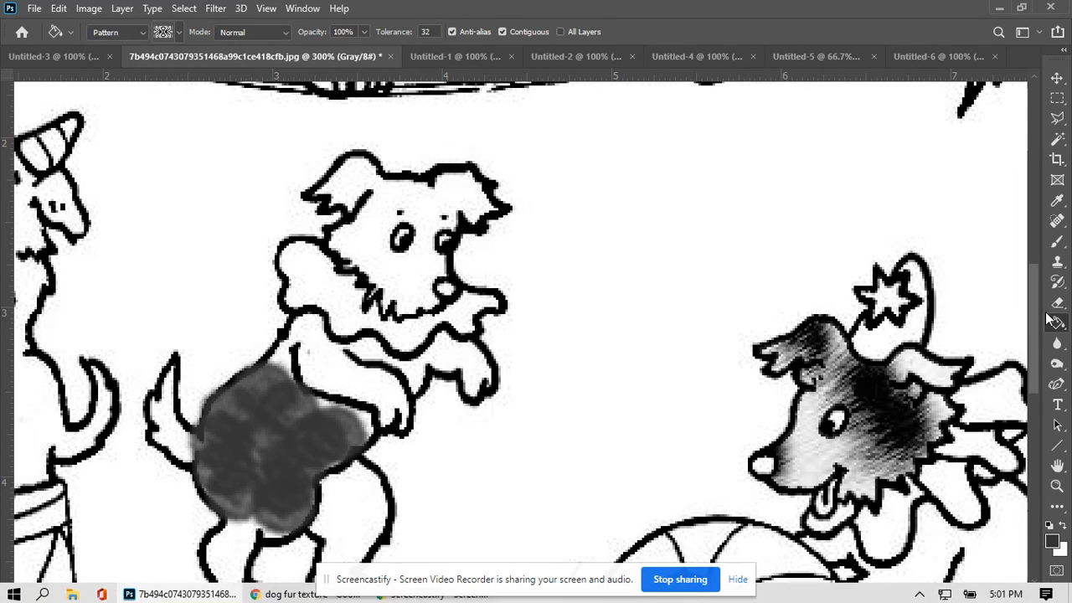
scroll(1038, 319, down, 5)
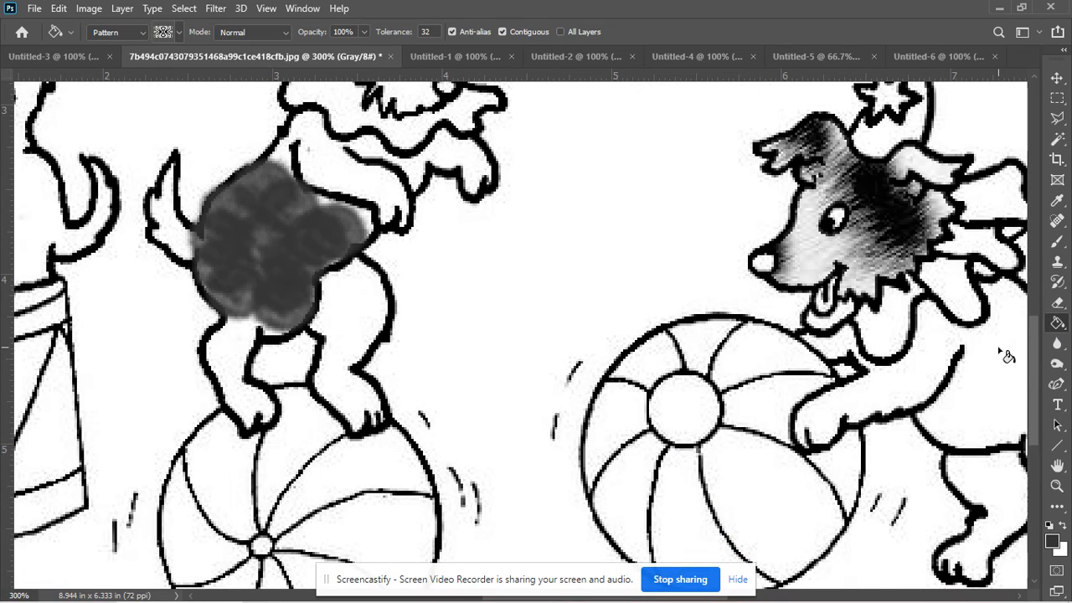
click(1005, 354)
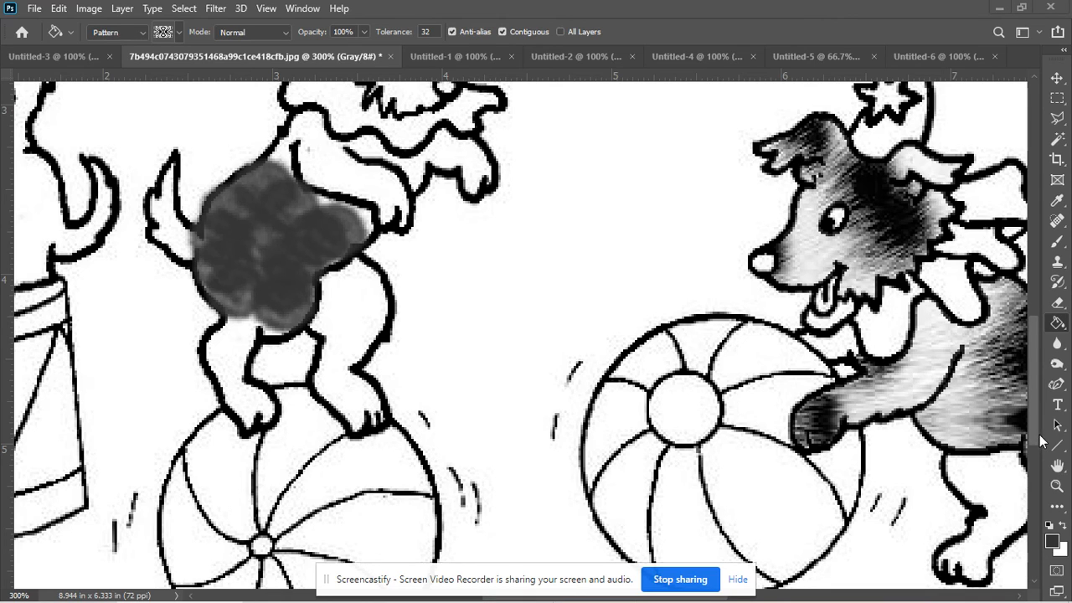
click(998, 480)
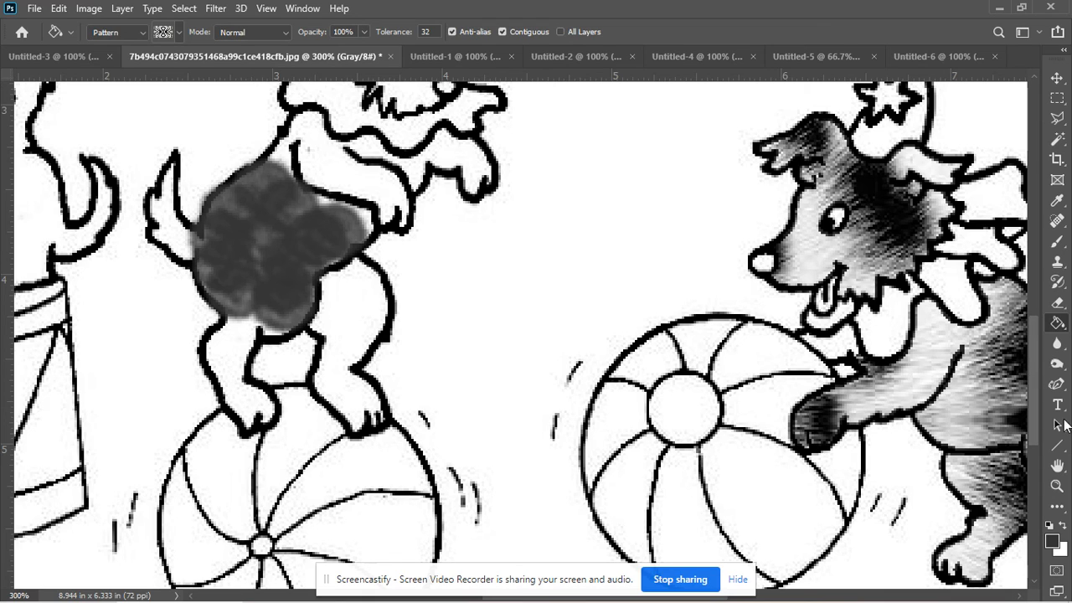
Return to Untitled-2, switch to Chrome and look over the open dog fur, seamless texture and sawdust texture searches.
click(474, 54)
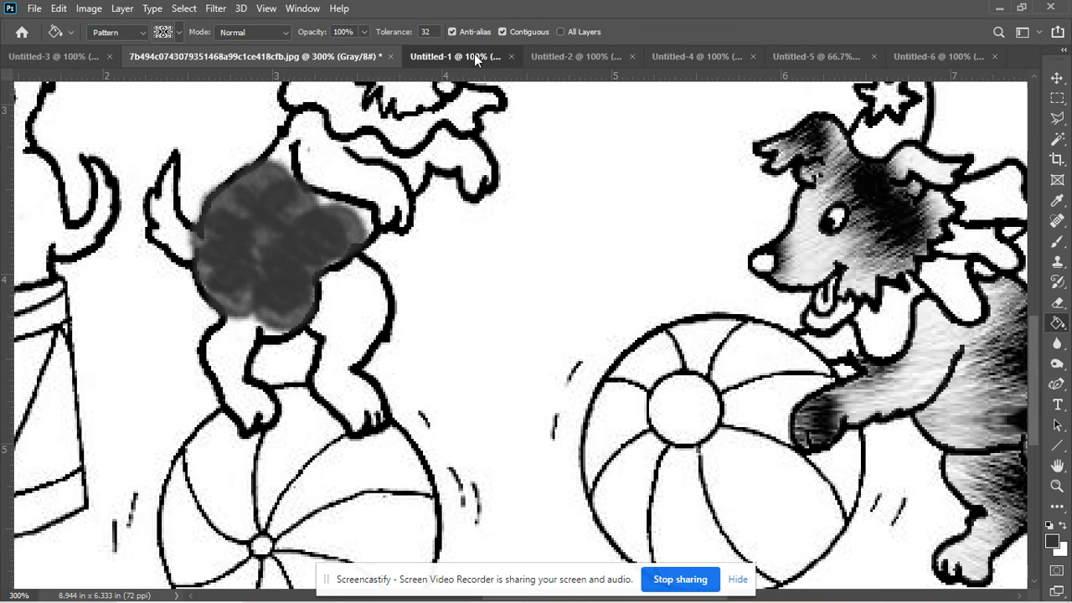
click(536, 54)
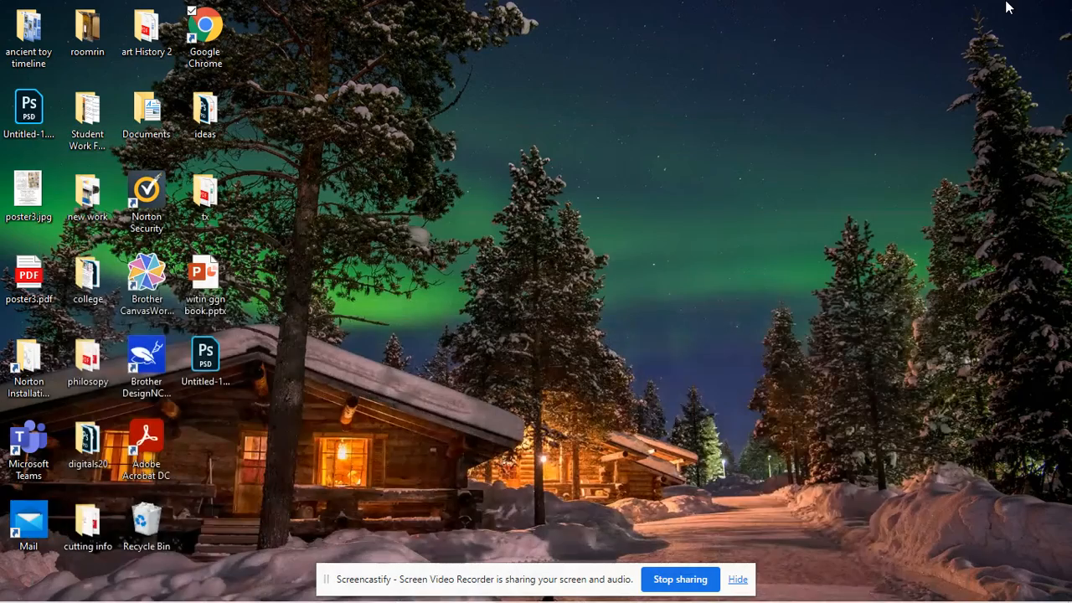
click(999, 7)
mouse_move(278, 598)
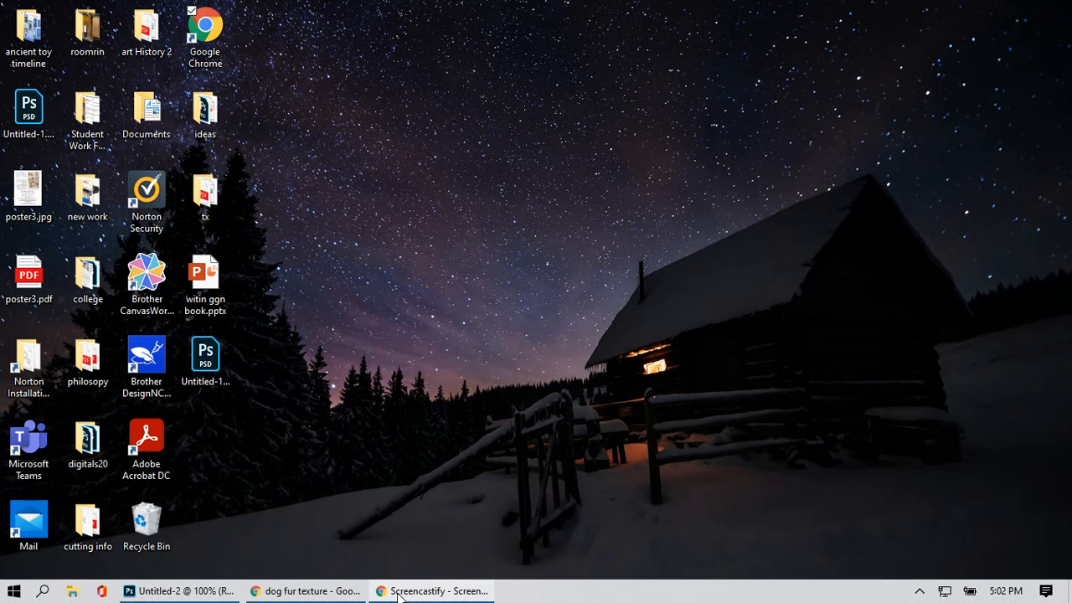
click(739, 579)
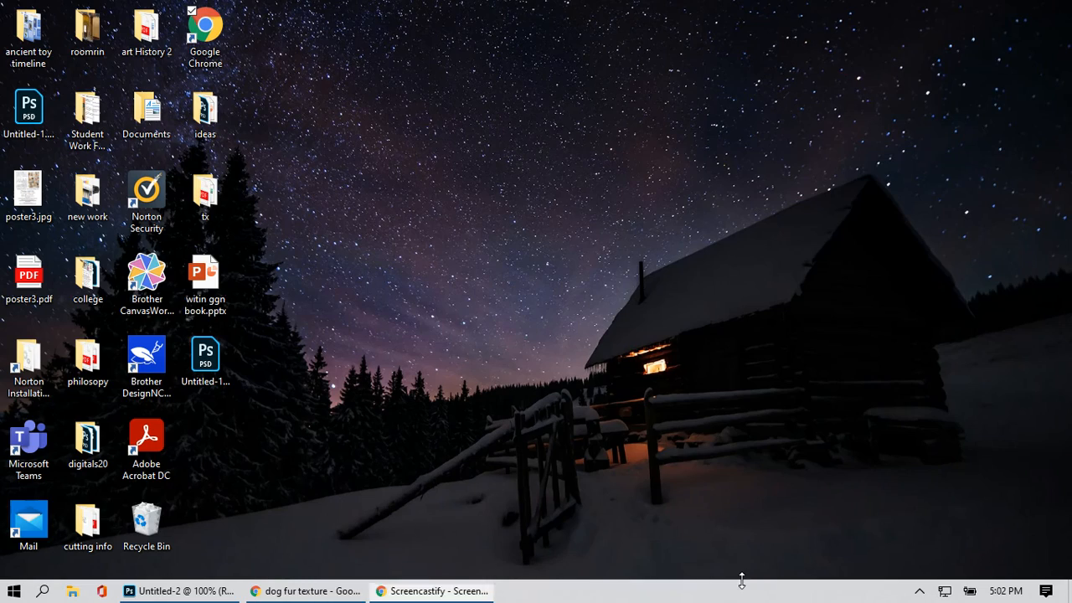
click(280, 592)
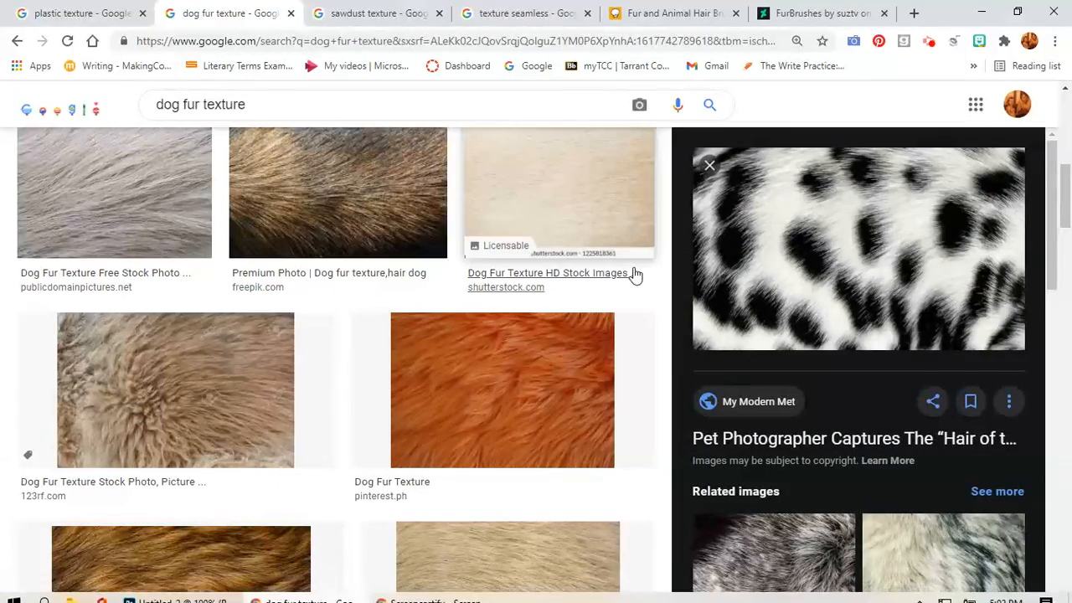
click(557, 8)
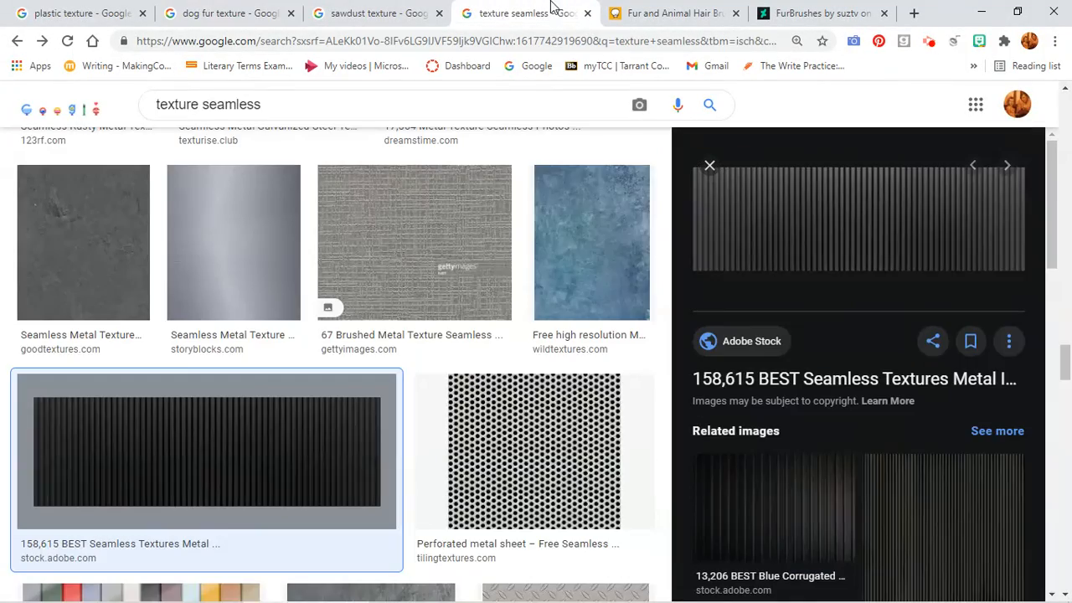
click(405, 11)
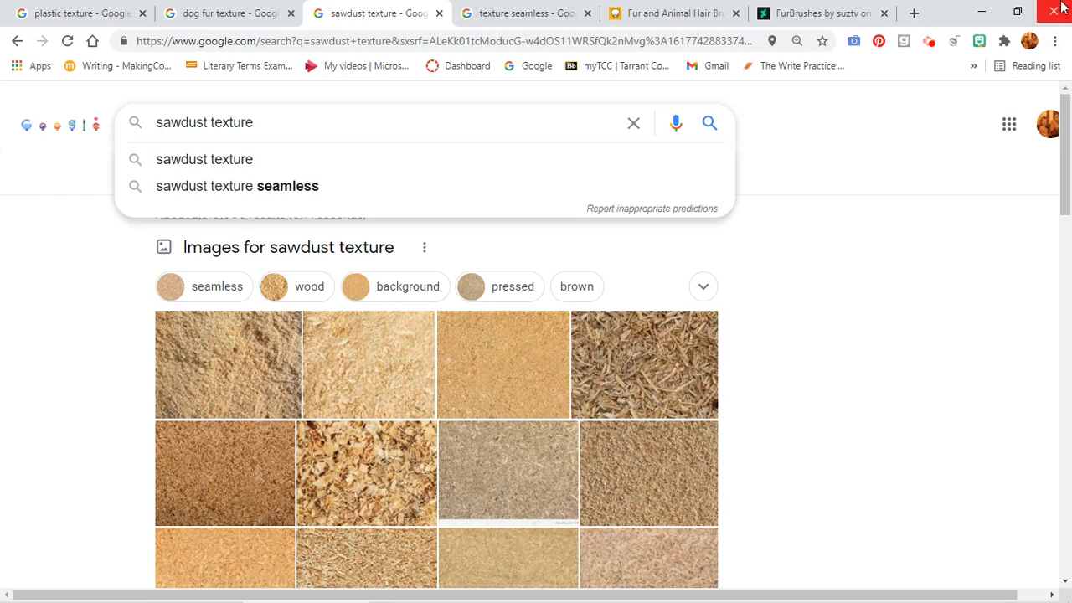
click(984, 11)
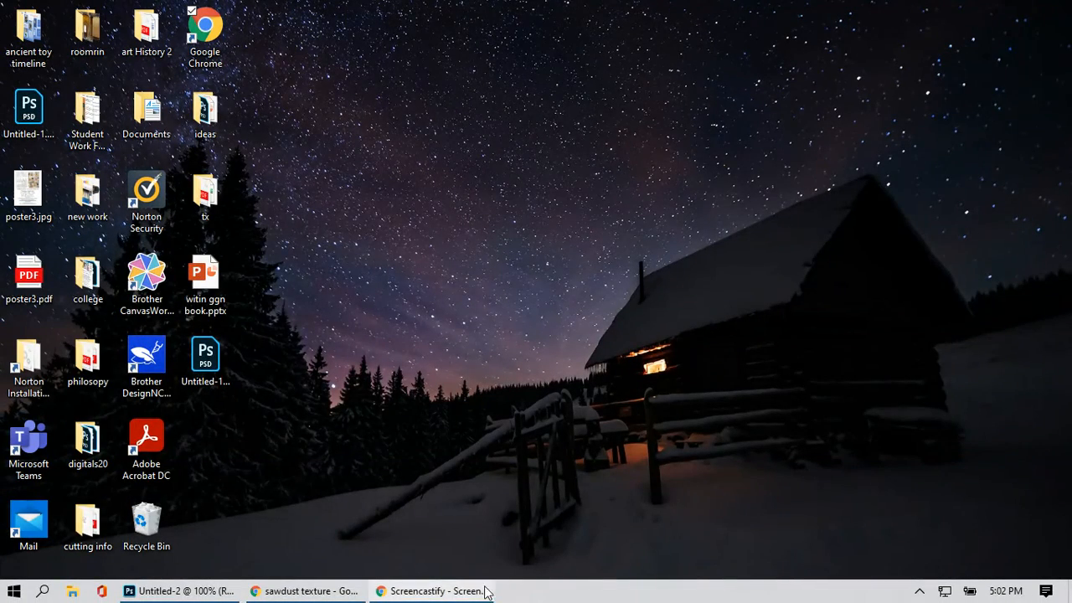
click(484, 591)
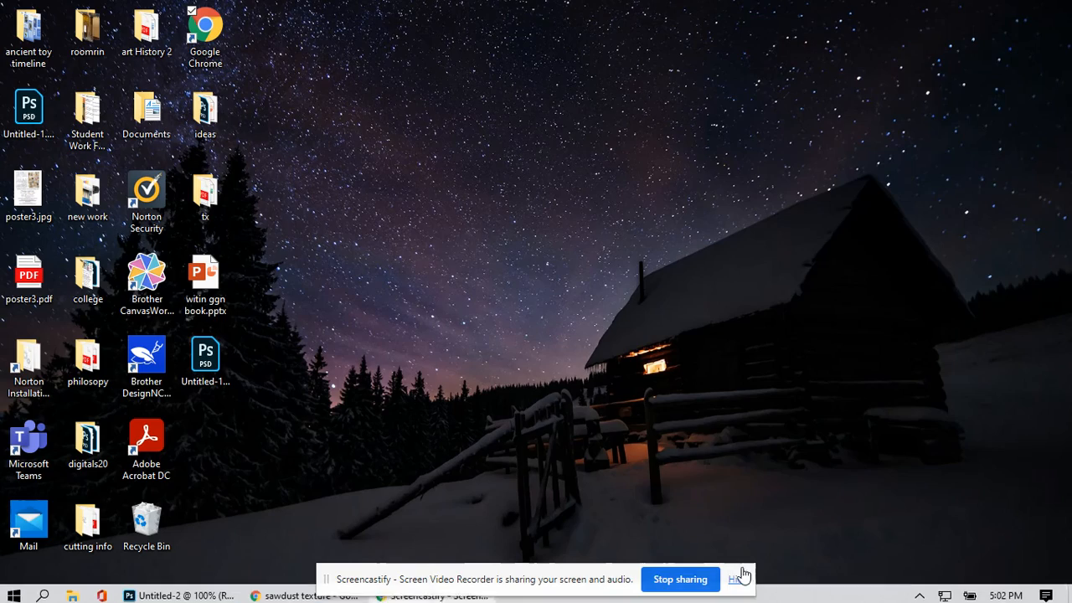